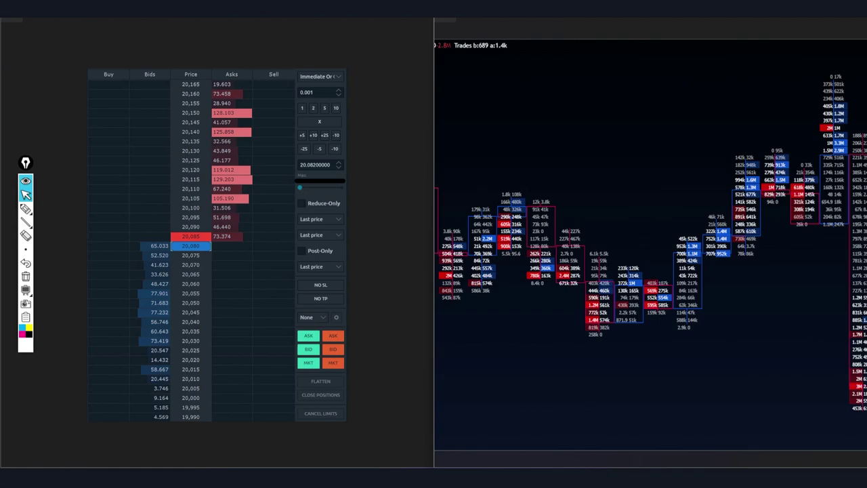
Handwrite 'Footprint' over the right-hand chart with a downward arrow.
mouse_move(31, 210)
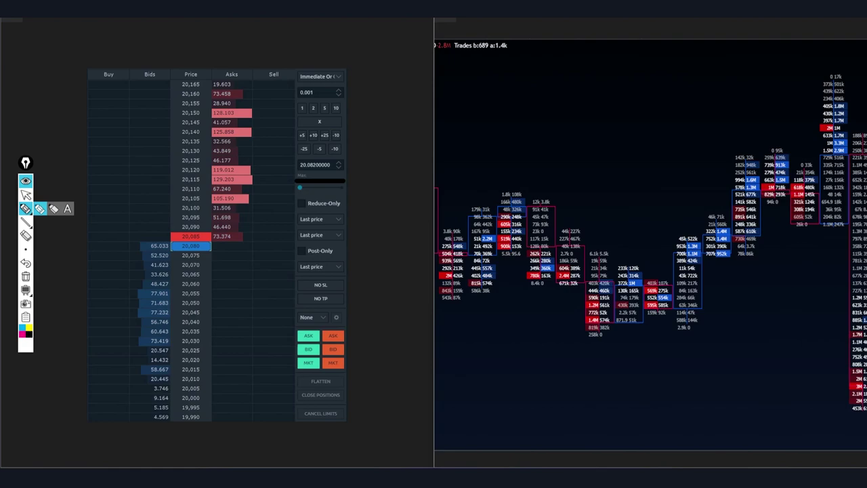
mouse_move(554, 128)
mouse_down()
mouse_move(566, 106)
mouse_move(575, 112)
mouse_move(596, 91)
mouse_move(635, 92)
mouse_move(666, 66)
mouse_move(676, 83)
mouse_up()
drag(602, 133, 612, 189)
mouse_move(598, 178)
mouse_down()
mouse_move(617, 191)
mouse_move(622, 170)
mouse_up()
Write 'DOM or a Ladder' with an arrow to the Asks, and 'DOM = Depth of Market' below.
drag(268, 39, 241, 75)
drag(244, 61, 256, 69)
drag(284, 36, 284, 58)
mouse_move(284, 38)
mouse_down()
mouse_move(287, 57)
mouse_move(306, 40)
mouse_up()
mouse_move(313, 45)
mouse_down()
mouse_move(330, 51)
mouse_move(379, 38)
mouse_move(411, 58)
mouse_up()
mouse_move(362, 80)
mouse_down()
mouse_move(385, 105)
mouse_move(439, 84)
mouse_up()
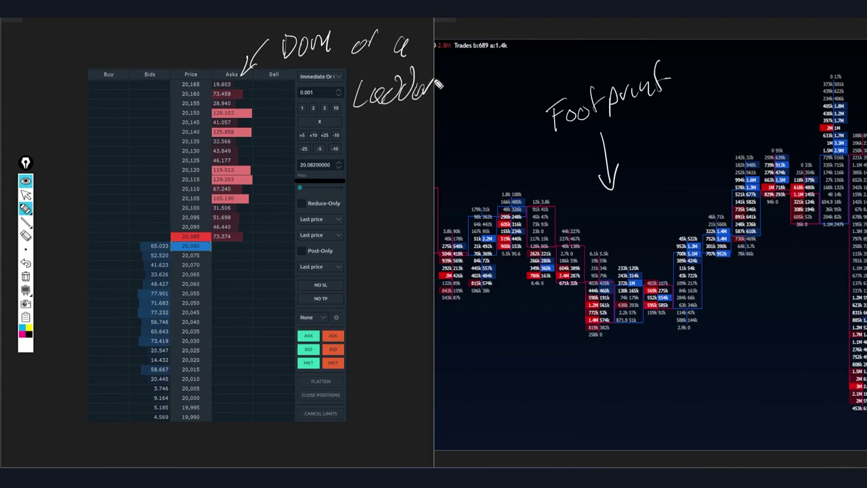
mouse_move(103, 431)
mouse_down()
mouse_move(108, 449)
mouse_move(140, 437)
mouse_move(235, 439)
mouse_move(248, 457)
mouse_move(256, 441)
mouse_move(315, 443)
mouse_move(433, 419)
mouse_up()
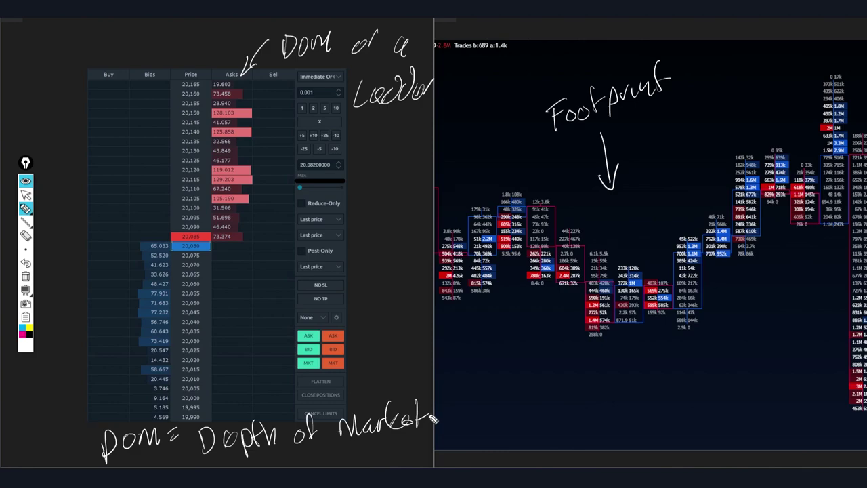
Clear all ink with the trash icon, then circle the order book and erase that circle.
click(26, 276)
mouse_move(350, 89)
mouse_down()
mouse_move(135, 151)
mouse_move(351, 347)
mouse_move(353, 129)
mouse_up()
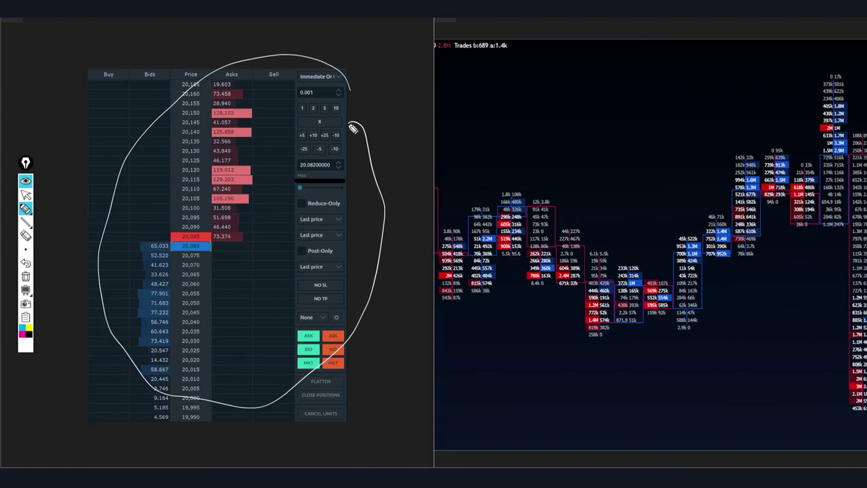
key(ctrl+shift+e)
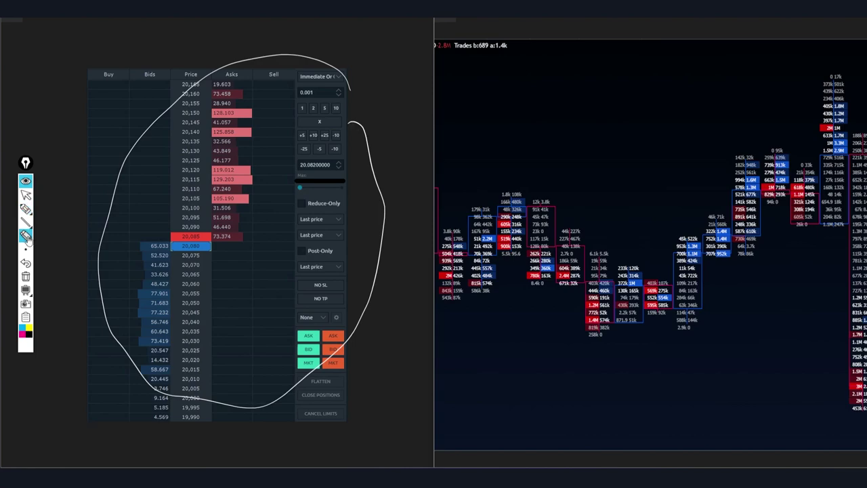
click(226, 67)
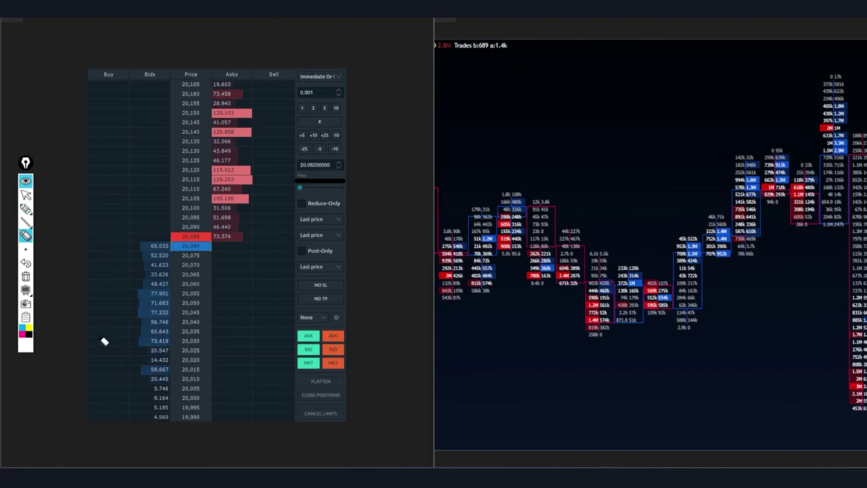
Select the highlighter/pen tool to bring up its flyout of pen variants.
click(25, 209)
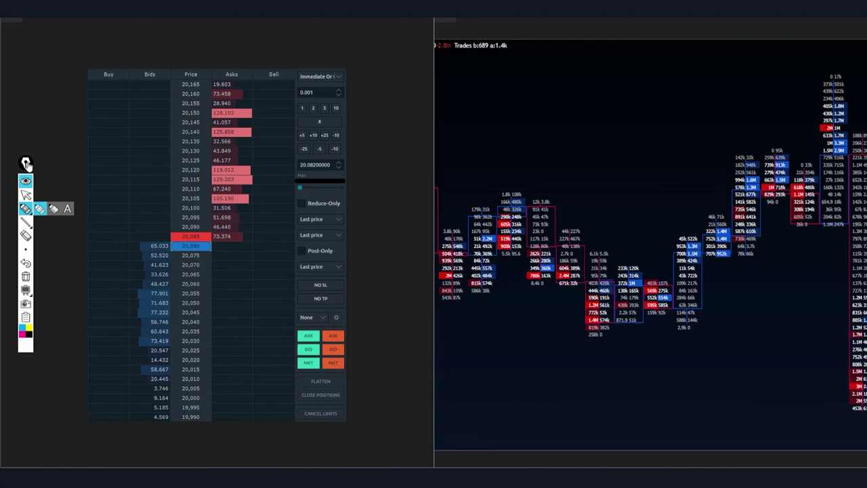
mouse_move(350, 75)
mouse_down()
mouse_move(284, 100)
mouse_move(311, 206)
mouse_move(359, 87)
mouse_move(347, 81)
mouse_up()
mouse_move(345, 329)
mouse_down()
mouse_move(365, 365)
mouse_move(361, 332)
mouse_up()
mouse_move(155, 230)
mouse_down()
mouse_move(175, 375)
mouse_move(178, 235)
mouse_up()
drag(234, 234, 269, 129)
mouse_move(484, 183)
mouse_down()
mouse_move(789, 287)
mouse_move(452, 218)
mouse_up()
mouse_move(409, 103)
mouse_down()
mouse_move(397, 97)
mouse_move(382, 122)
mouse_up()
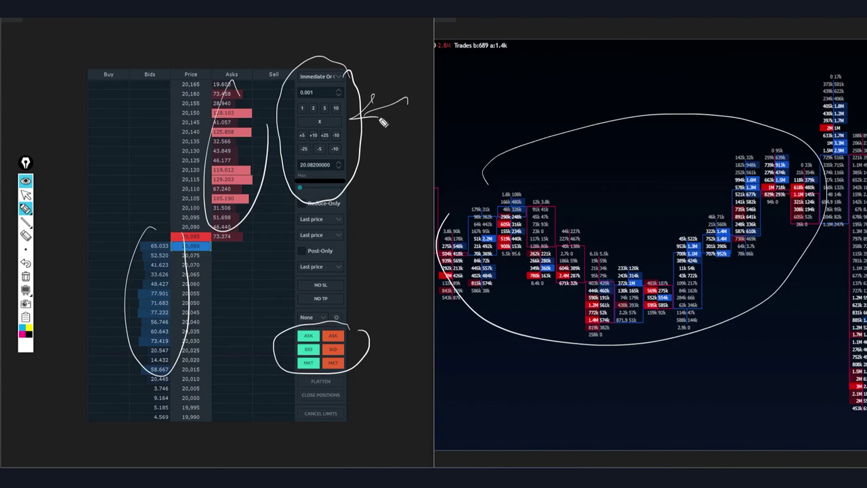
click(25, 277)
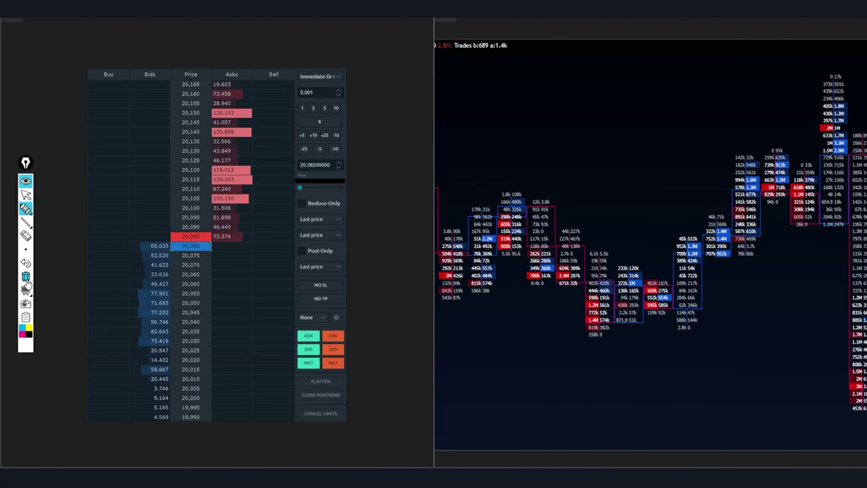
Cover the screen with a blank blackboard and handwrite 'Best offer/ask' above 'best bid'.
click(25, 289)
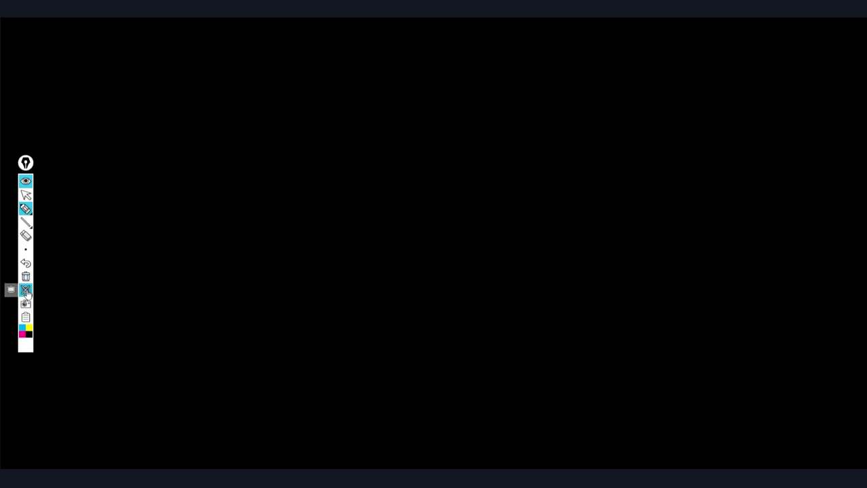
mouse_move(339, 195)
mouse_down()
mouse_move(367, 232)
mouse_move(391, 194)
mouse_move(388, 202)
mouse_move(343, 203)
mouse_up()
click(26, 276)
mouse_move(364, 213)
mouse_down()
mouse_move(387, 215)
mouse_move(420, 190)
mouse_move(437, 199)
mouse_move(444, 174)
mouse_up()
mouse_move(341, 135)
mouse_down()
mouse_move(344, 158)
mouse_move(368, 151)
mouse_move(379, 169)
mouse_move(437, 139)
mouse_move(466, 149)
mouse_move(515, 141)
mouse_move(550, 159)
mouse_up()
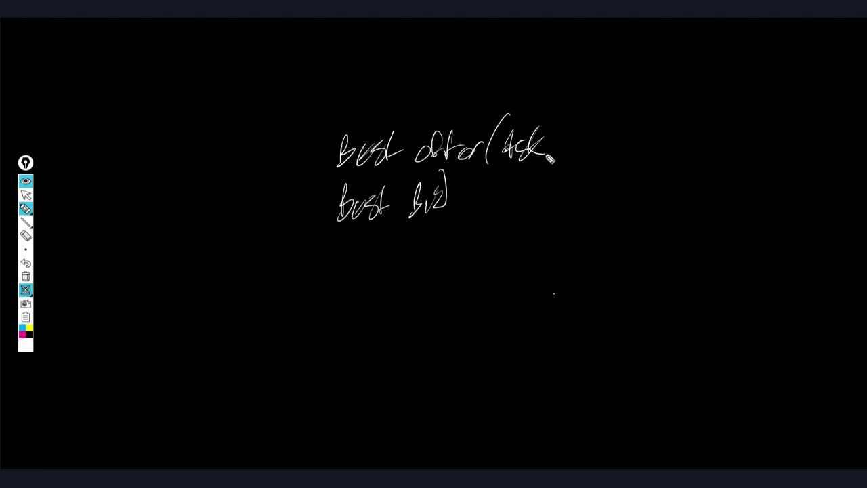
Sketch a long curve and stepped order-level bars, then wipe the board and return to the charts.
mouse_move(330, 36)
mouse_down()
mouse_move(331, 67)
mouse_move(285, 155)
mouse_move(247, 186)
mouse_move(297, 182)
mouse_move(323, 250)
mouse_move(342, 364)
mouse_up()
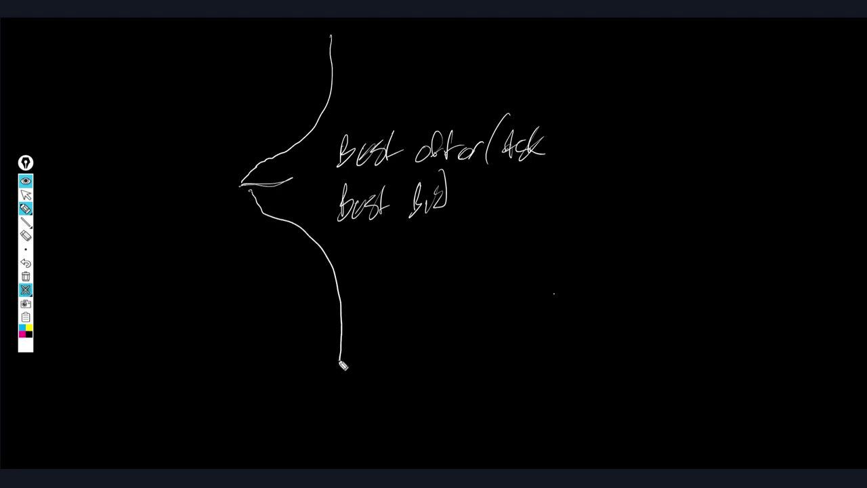
drag(549, 363, 577, 366)
mouse_move(634, 29)
mouse_down()
mouse_move(623, 56)
mouse_move(567, 74)
mouse_move(637, 81)
mouse_move(652, 103)
mouse_move(620, 110)
mouse_move(648, 122)
mouse_move(633, 134)
mouse_move(570, 140)
mouse_move(650, 153)
mouse_move(660, 164)
mouse_move(647, 172)
mouse_move(660, 173)
mouse_move(658, 197)
mouse_move(599, 199)
mouse_move(604, 209)
mouse_move(652, 207)
mouse_move(554, 230)
mouse_move(650, 228)
mouse_move(654, 240)
mouse_move(540, 251)
mouse_move(665, 258)
mouse_up()
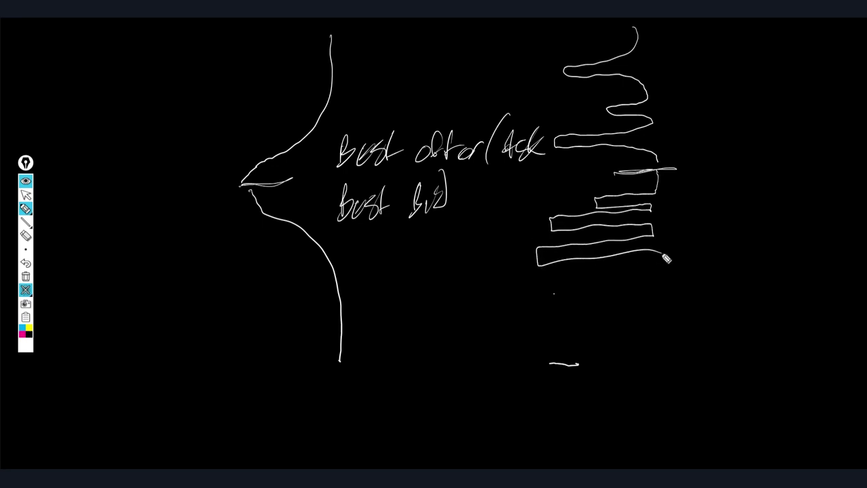
click(26, 276)
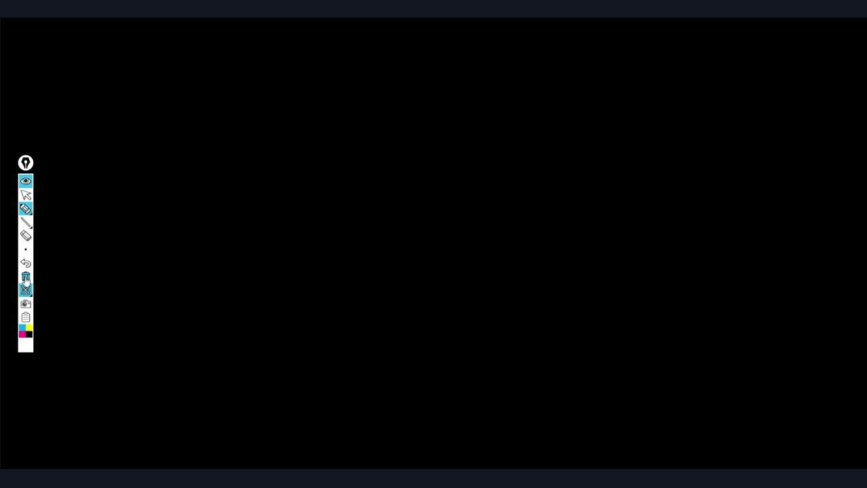
click(25, 289)
mouse_move(170, 248)
mouse_down()
mouse_move(122, 348)
mouse_move(181, 277)
mouse_move(174, 263)
mouse_up()
mouse_move(254, 86)
mouse_down()
mouse_move(208, 159)
mouse_move(264, 108)
mouse_move(258, 91)
mouse_up()
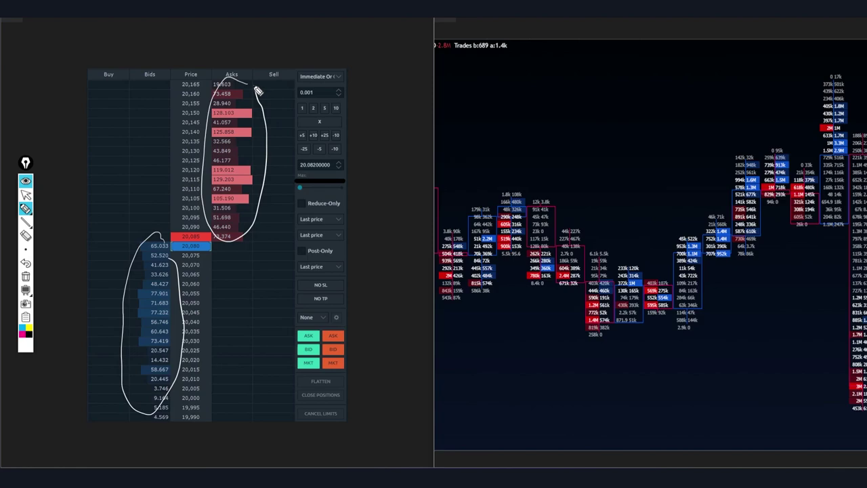
key(ctrl+shift+e)
drag(260, 154, 122, 361)
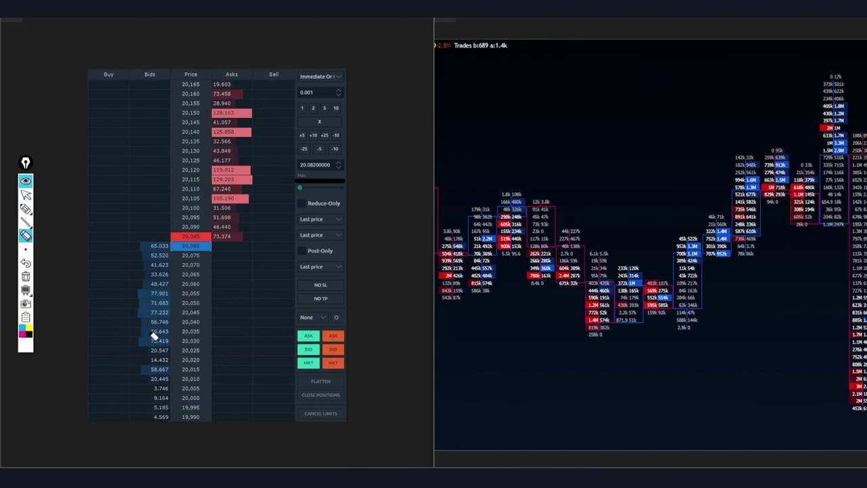
click(31, 211)
click(31, 210)
drag(166, 230, 176, 252)
mouse_move(599, 284)
mouse_down()
mouse_move(573, 343)
mouse_move(601, 296)
mouse_up()
mouse_move(221, 100)
mouse_down()
mouse_move(245, 91)
mouse_move(251, 101)
mouse_up()
mouse_move(708, 245)
mouse_down()
mouse_move(700, 276)
mouse_move(694, 244)
mouse_up()
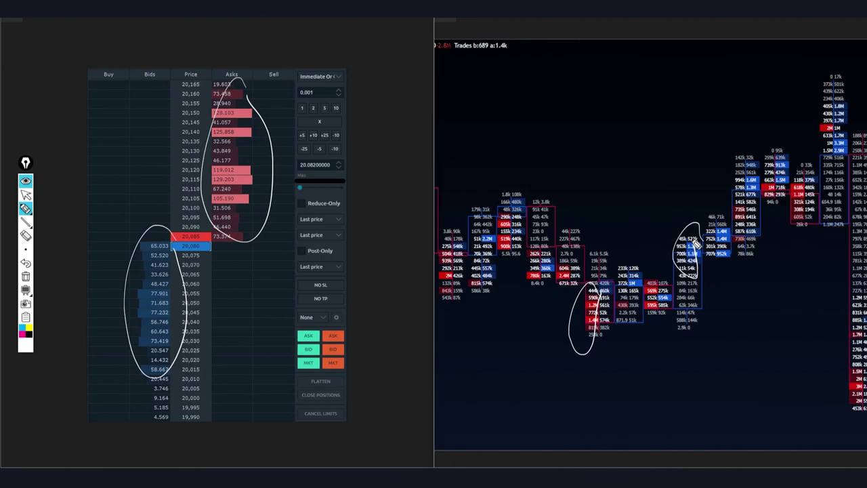
key(ctrl+shift+e)
drag(233, 240, 131, 333)
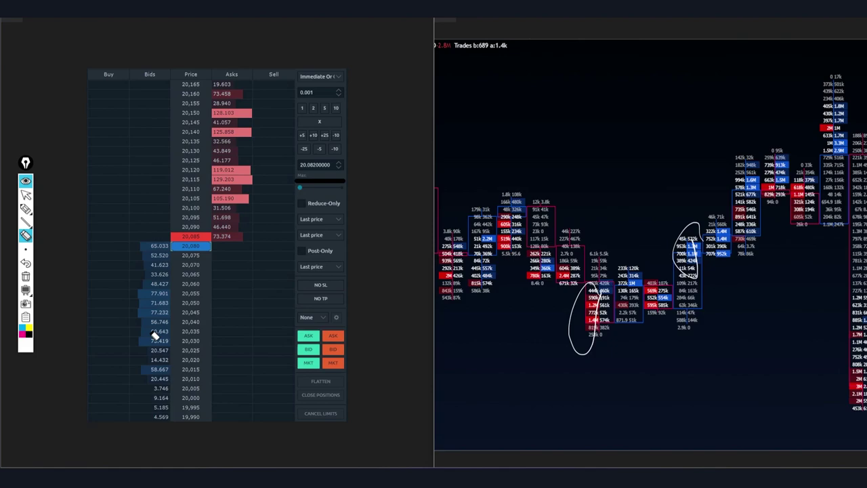
Clear the remaining chart loops, then circle the Bids column and erase that loop.
click(26, 276)
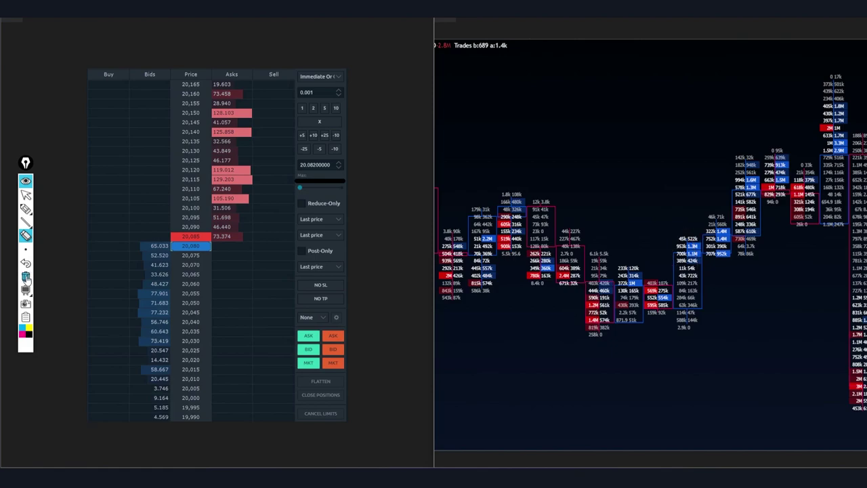
click(25, 209)
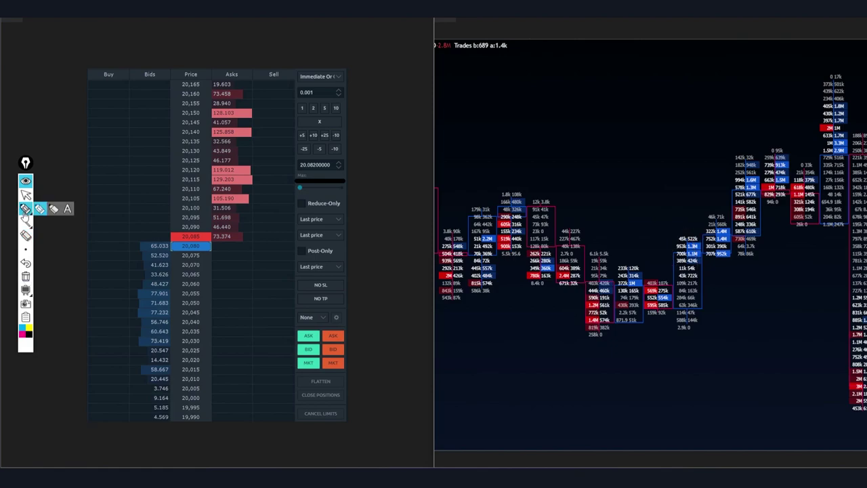
mouse_move(155, 244)
mouse_down()
mouse_move(170, 358)
mouse_move(164, 254)
mouse_up()
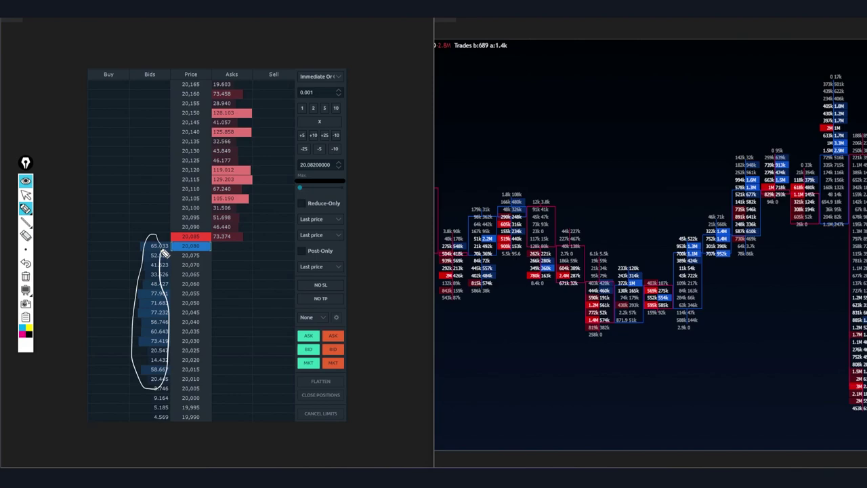
click(25, 234)
click(132, 352)
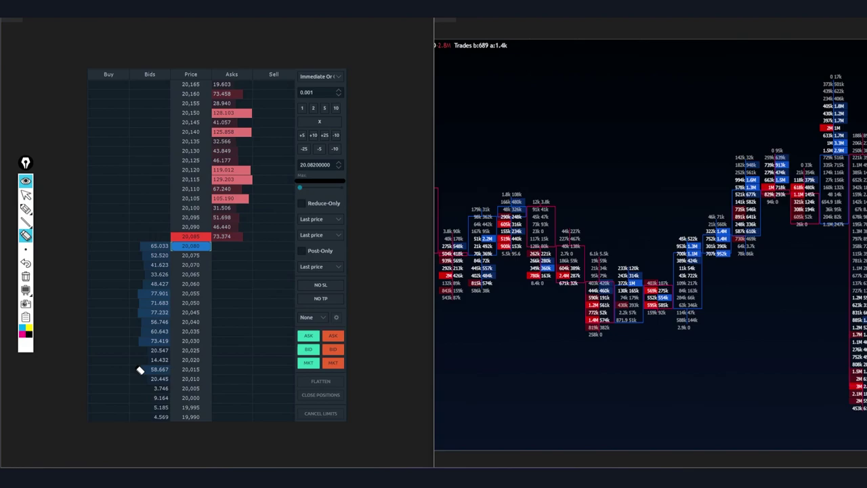
Circle the Asks and Bids columns again, then erase both loops.
click(25, 208)
mouse_move(257, 92)
mouse_down()
mouse_move(204, 138)
mouse_move(262, 133)
mouse_move(254, 107)
mouse_up()
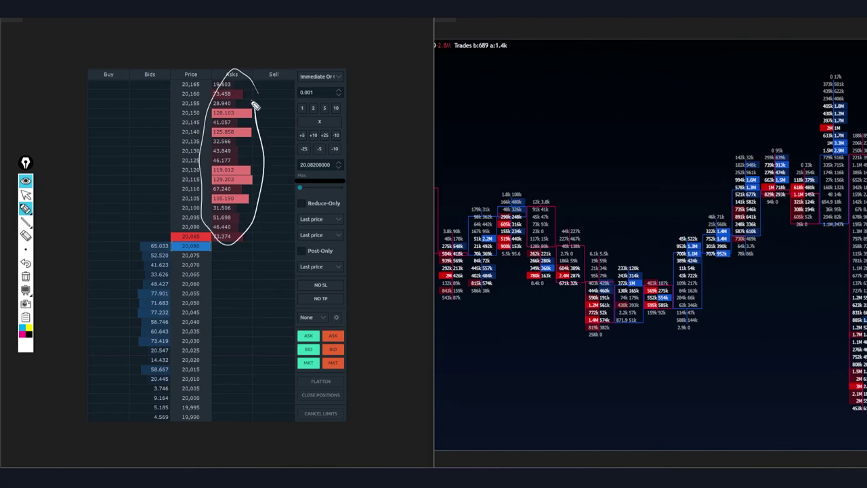
mouse_move(147, 251)
mouse_down()
mouse_move(177, 249)
mouse_move(112, 359)
mouse_move(117, 396)
mouse_up()
click(30, 234)
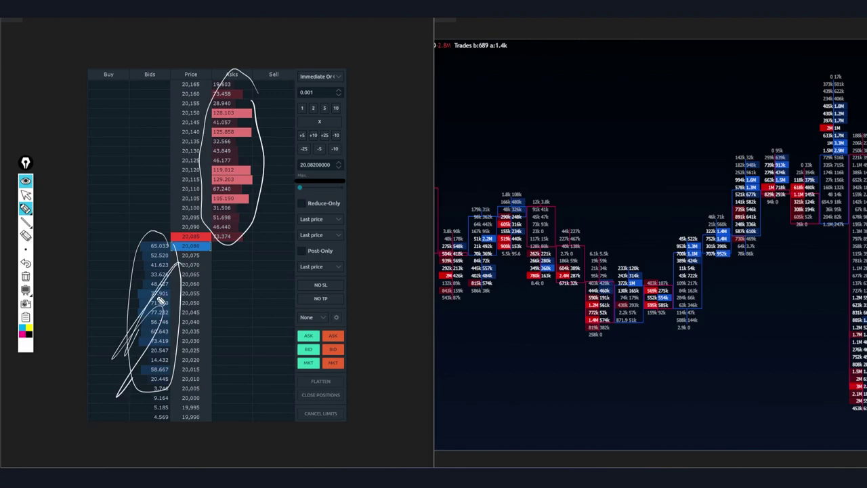
click(163, 284)
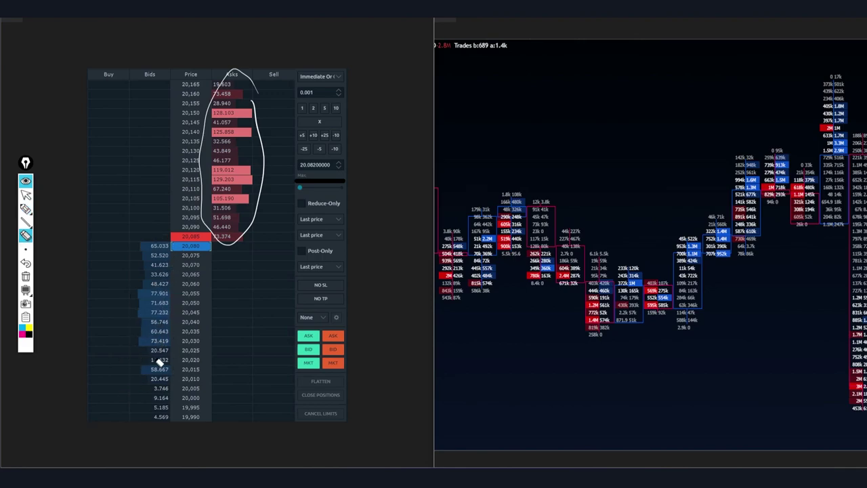
click(230, 112)
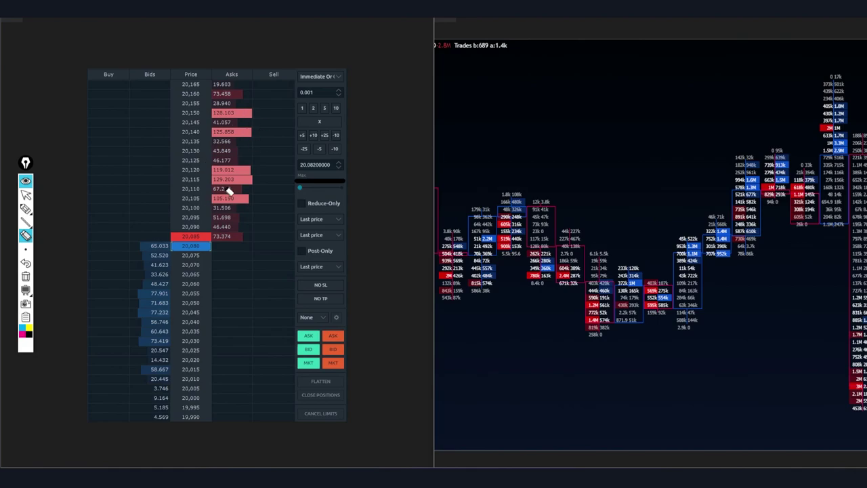
click(25, 209)
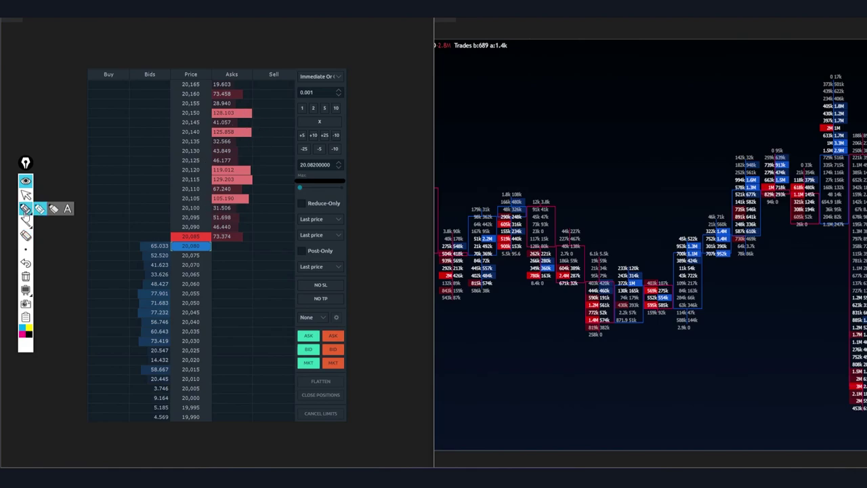
Scribble over the 77,901 and 71,683 bid rows, clear it, then circle the red MKT button.
click(26, 209)
mouse_move(157, 296)
mouse_down()
mouse_move(150, 304)
mouse_move(175, 300)
mouse_up()
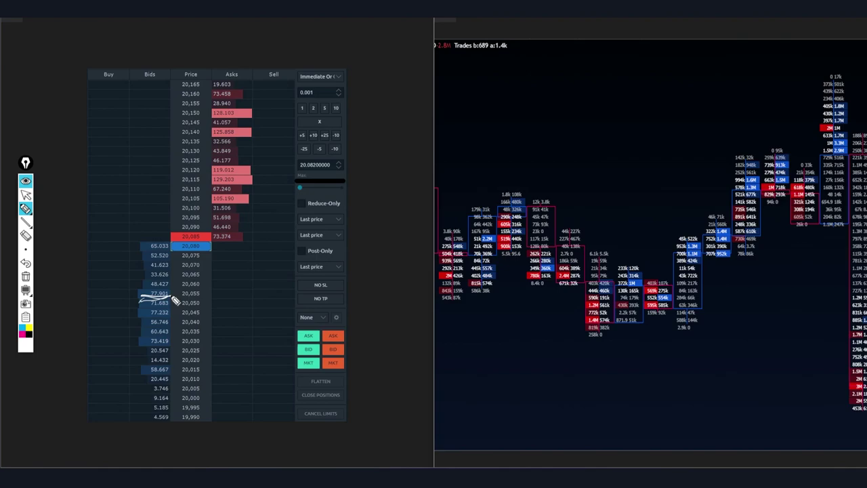
click(27, 276)
mouse_move(25, 212)
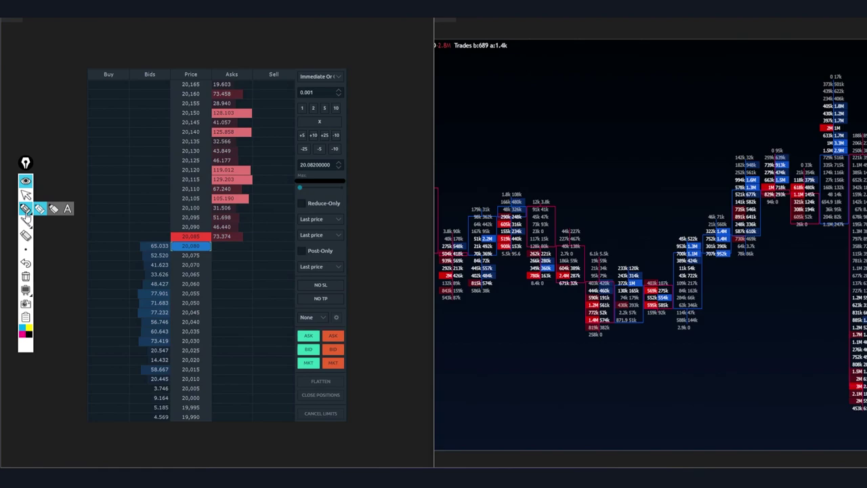
click(25, 208)
mouse_move(350, 366)
mouse_down()
mouse_move(337, 360)
mouse_move(338, 375)
mouse_move(302, 360)
mouse_move(315, 362)
mouse_up()
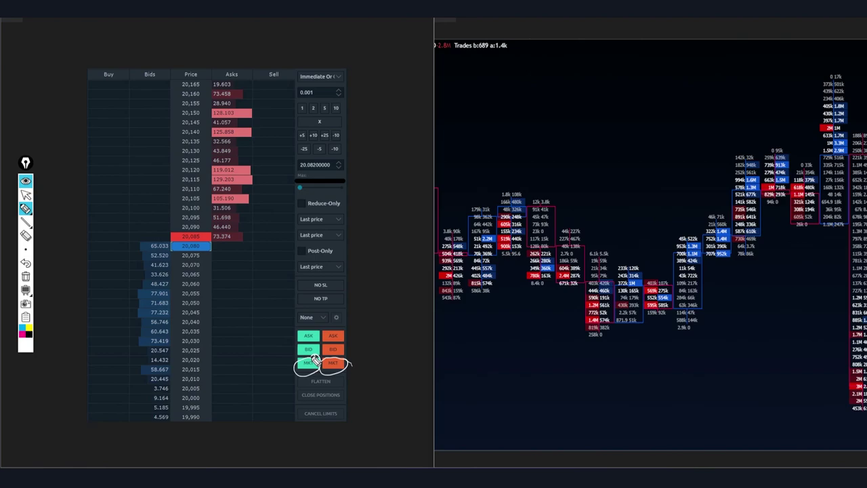
Draw arrows from the market order to the 20,085 ask and chart, circling asks 20,155–20,085.
mouse_move(296, 361)
mouse_down()
mouse_move(241, 230)
mouse_move(259, 249)
mouse_up()
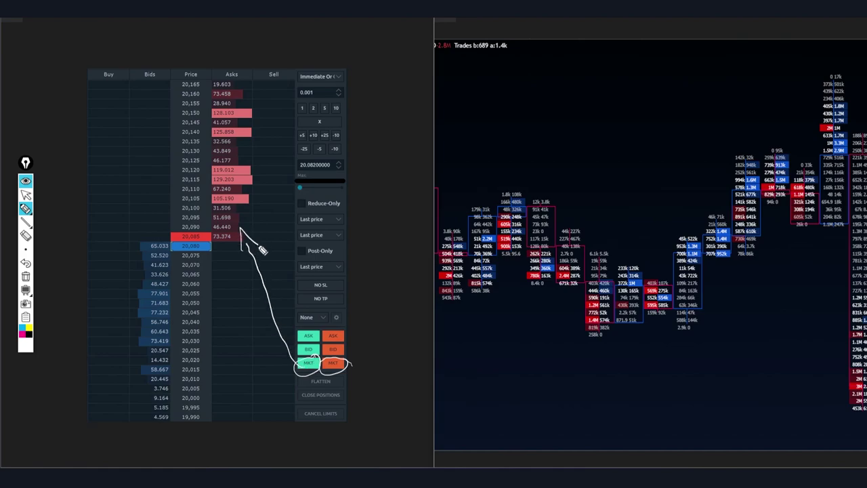
mouse_move(238, 102)
mouse_down()
mouse_move(206, 155)
mouse_move(268, 208)
mouse_move(251, 118)
mouse_up()
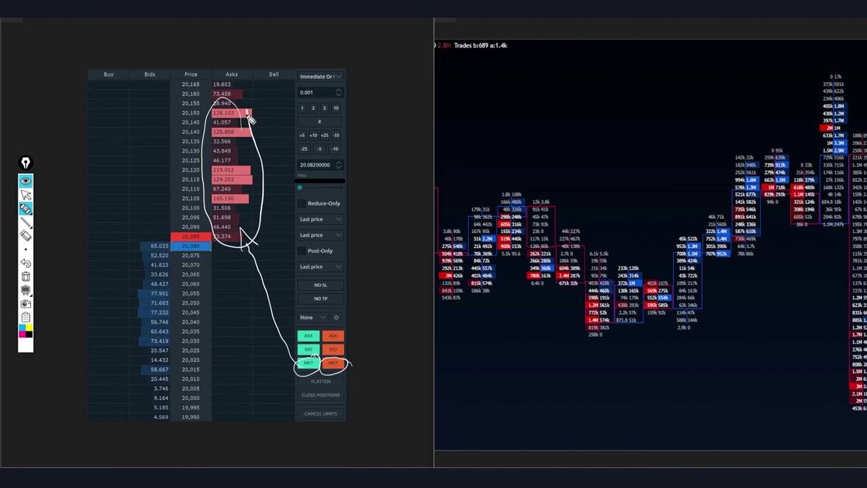
mouse_move(284, 238)
mouse_down()
mouse_move(278, 153)
mouse_move(293, 143)
mouse_move(313, 252)
mouse_up()
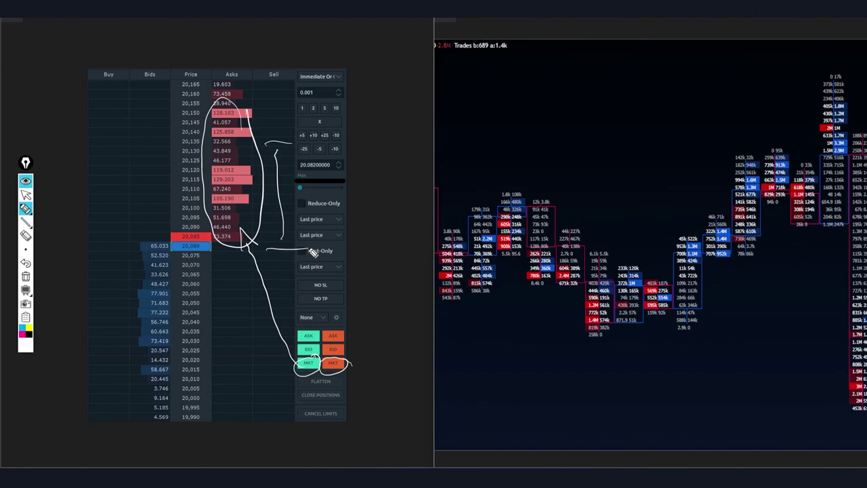
mouse_move(309, 366)
mouse_down()
mouse_move(474, 126)
mouse_move(522, 160)
mouse_move(520, 193)
mouse_move(525, 179)
mouse_up()
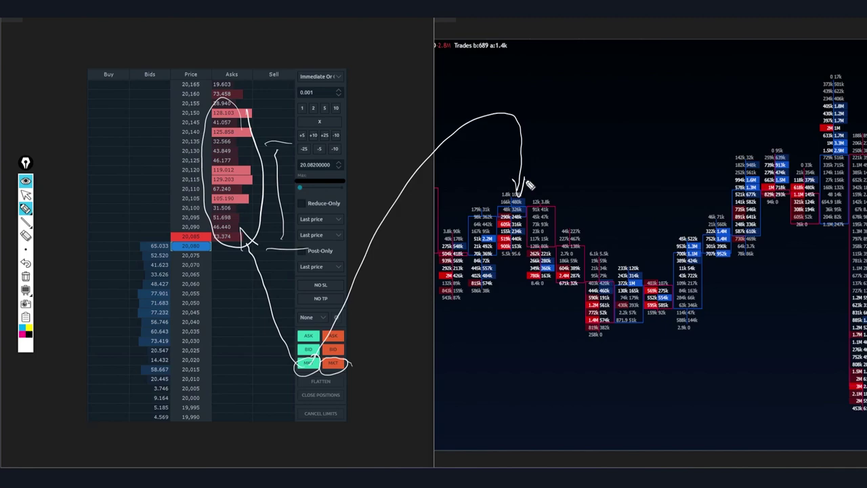
Write MS | MB across a chart divider, circle footprint bars, then clear and mark the MKT button.
drag(624, 67, 626, 234)
mouse_move(637, 136)
mouse_down()
mouse_move(639, 124)
mouse_move(648, 131)
mouse_move(669, 124)
mouse_move(663, 132)
mouse_up()
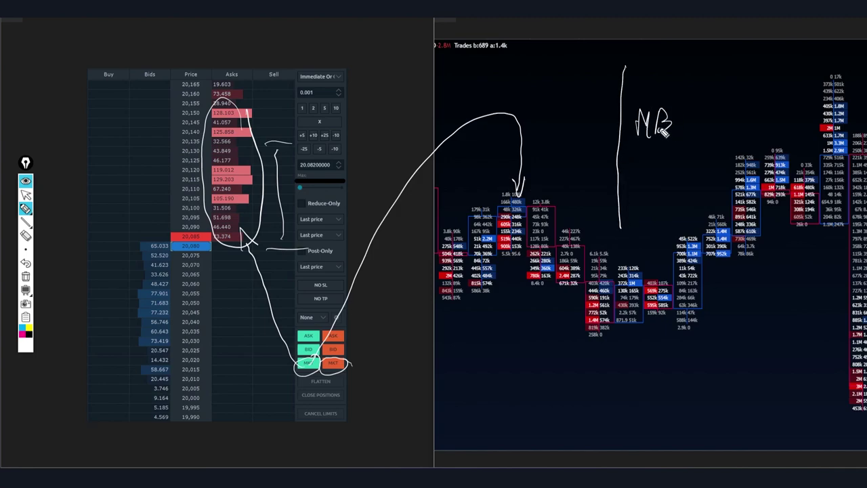
drag(568, 141, 684, 144)
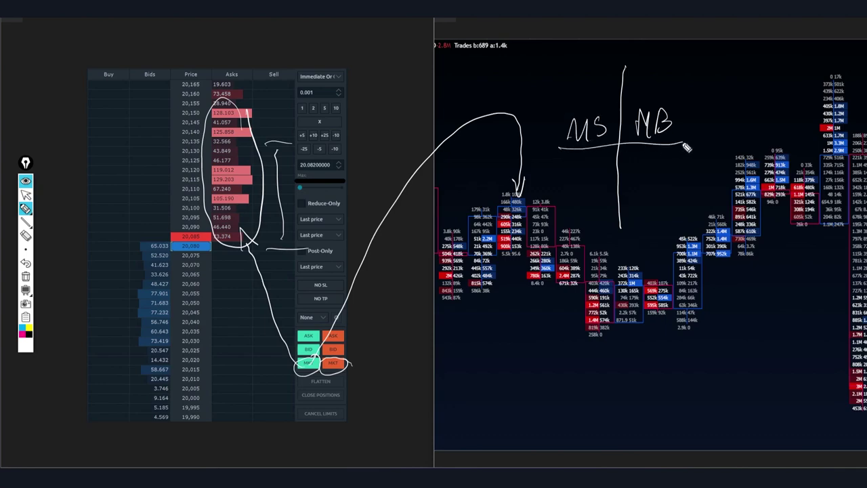
mouse_move(604, 295)
mouse_down()
mouse_move(584, 271)
mouse_move(603, 298)
mouse_up()
mouse_move(627, 270)
mouse_down()
mouse_move(640, 329)
mouse_move(646, 268)
mouse_up()
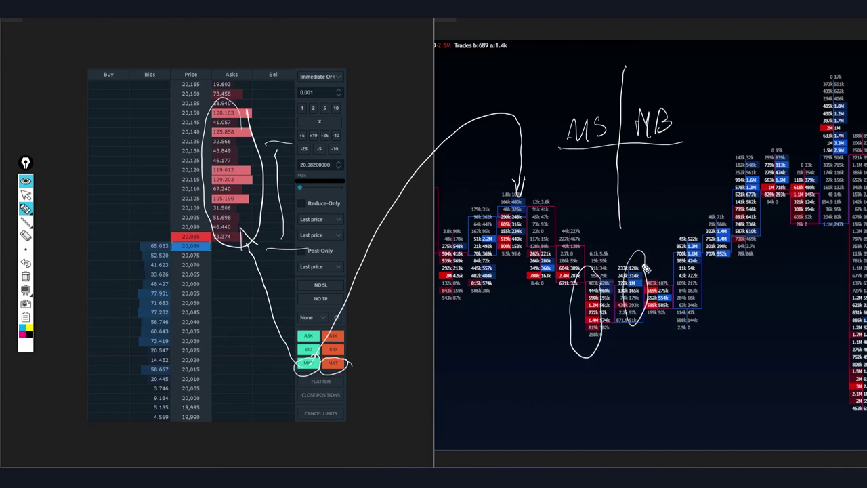
click(28, 276)
mouse_move(332, 366)
mouse_down()
mouse_move(379, 305)
mouse_move(276, 168)
mouse_move(161, 245)
mouse_move(162, 388)
mouse_move(164, 245)
mouse_up()
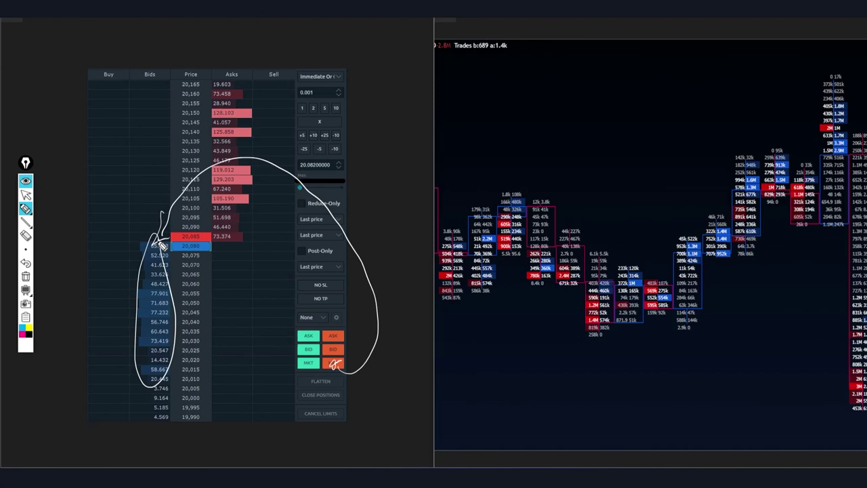
Erase the big loop around the Bids column with the eraser.
click(26, 234)
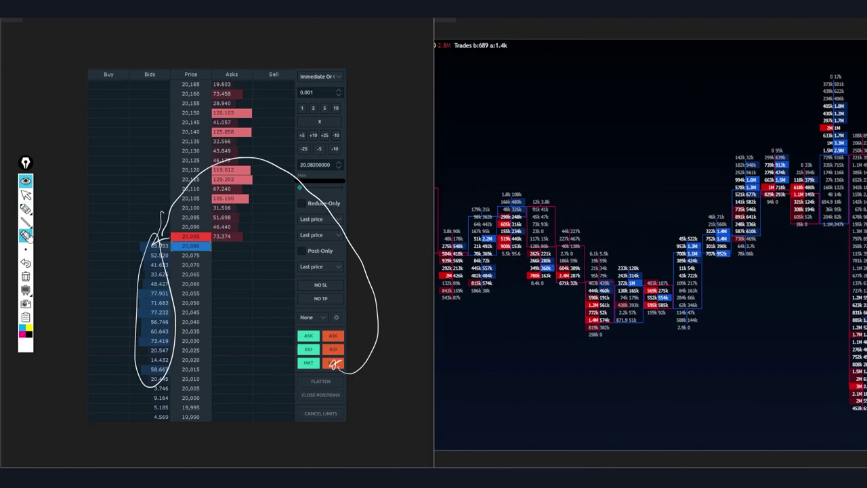
mouse_move(26, 234)
mouse_down()
mouse_move(166, 229)
mouse_move(161, 317)
mouse_up()
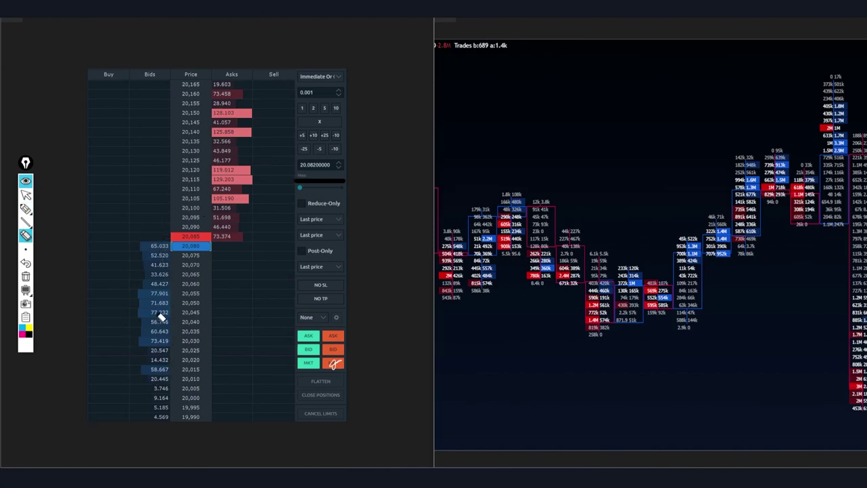
Draw test marks on the Bids and footprint bars, then a chart divider labelled MS and MB.
click(25, 208)
drag(150, 248, 153, 360)
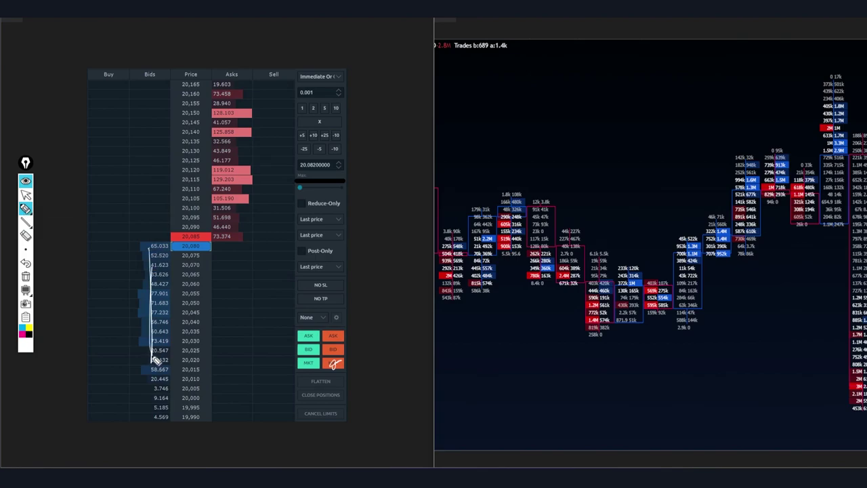
mouse_move(592, 287)
mouse_down()
mouse_move(600, 333)
mouse_move(595, 285)
mouse_up()
mouse_move(587, 410)
mouse_down()
mouse_move(574, 369)
mouse_move(600, 383)
mouse_up()
drag(620, 63, 616, 198)
mouse_move(532, 150)
mouse_down()
mouse_move(542, 130)
mouse_move(562, 147)
mouse_up()
drag(581, 110, 573, 150)
mouse_move(631, 154)
mouse_down()
mouse_move(651, 125)
mouse_move(658, 157)
mouse_up()
Erase the Bids stroke and chart test marks, then draw a vertical line beside the asks with the plain pen.
click(25, 235)
click(150, 325)
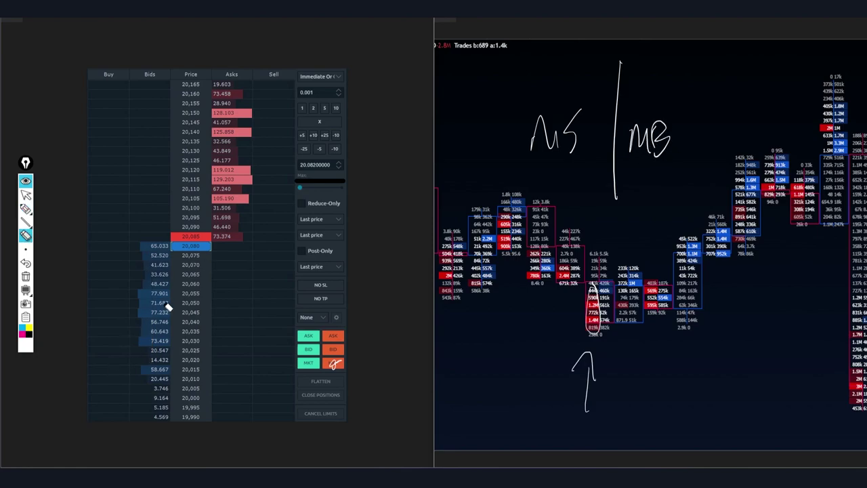
drag(588, 365, 600, 320)
drag(592, 381, 533, 428)
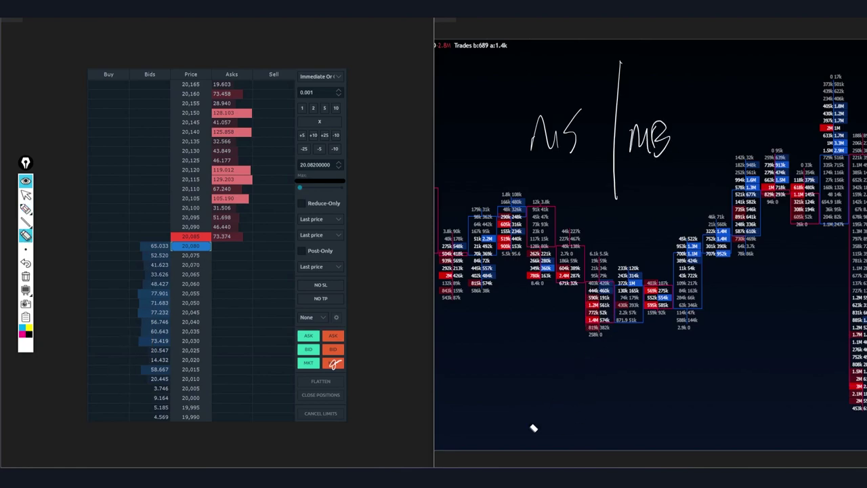
click(26, 210)
click(25, 221)
drag(256, 99, 254, 169)
click(25, 209)
Circle the upper asks and blue chart boxes, mark an x by MB, then erase the loop, divider and labels.
mouse_move(267, 98)
mouse_down()
mouse_move(276, 106)
mouse_move(266, 95)
mouse_up()
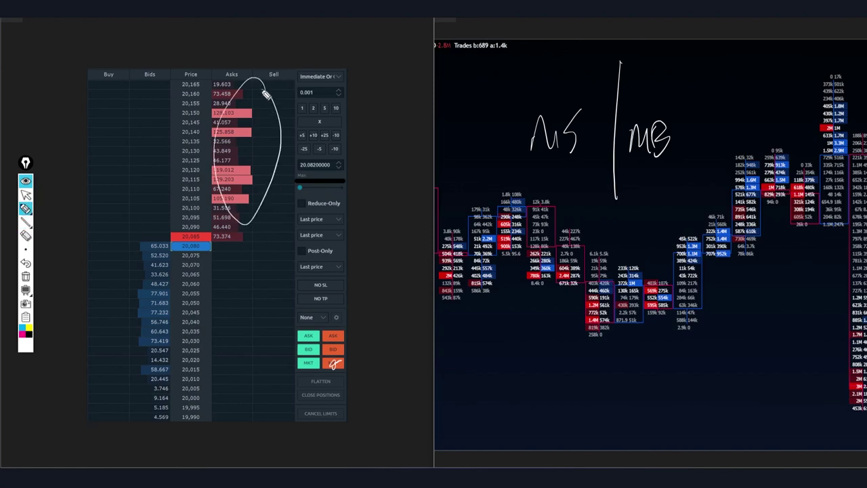
drag(688, 240, 699, 249)
drag(682, 117, 692, 128)
drag(692, 117, 683, 129)
click(25, 234)
click(234, 218)
mouse_move(456, 106)
mouse_down()
mouse_move(639, 87)
mouse_move(567, 176)
mouse_up()
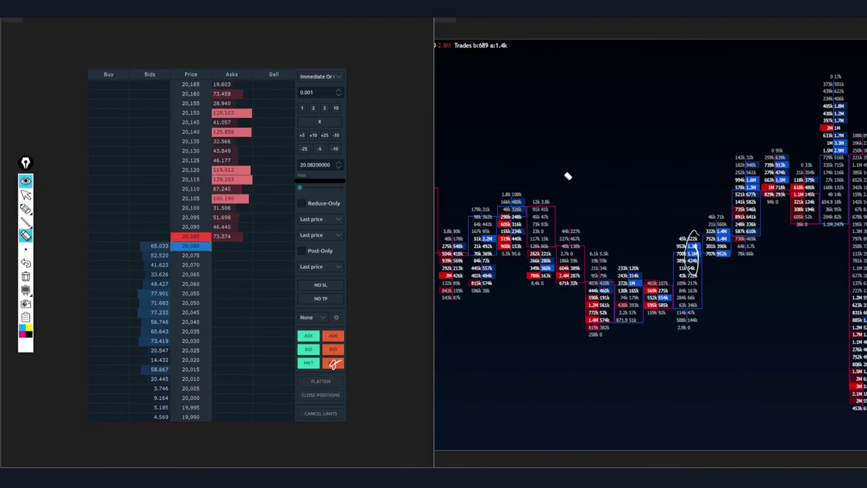
Scribble on the BID and MKT orders with arrows to the 20,075 bid and 20,085 ask, then clear.
click(26, 209)
drag(305, 362, 335, 354)
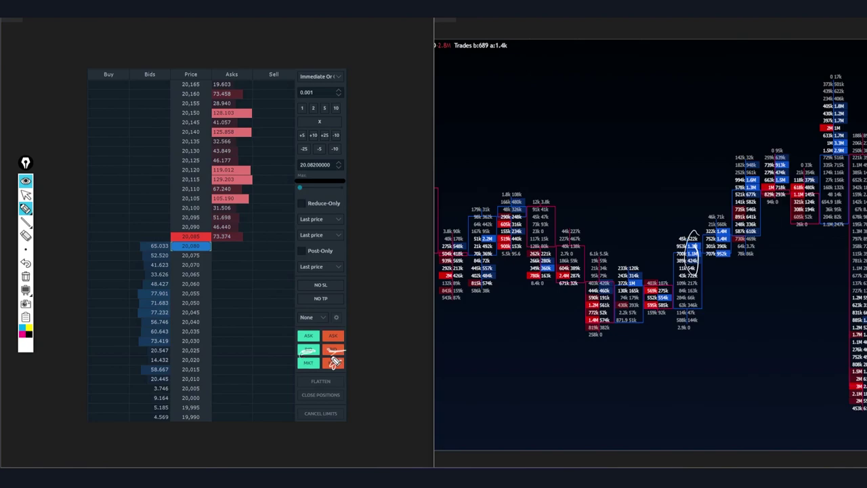
drag(334, 361, 333, 366)
mouse_move(298, 351)
mouse_down()
mouse_move(212, 341)
mouse_move(156, 252)
mouse_move(173, 266)
mouse_up()
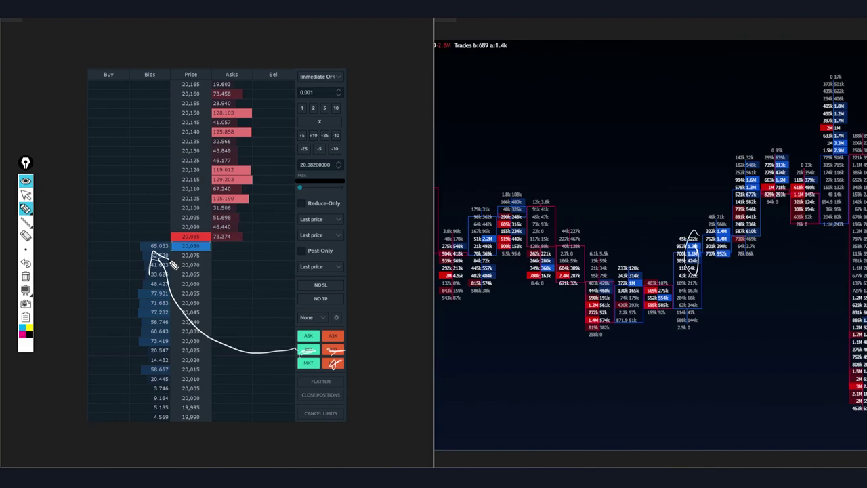
mouse_move(309, 334)
mouse_down()
mouse_move(246, 251)
mouse_move(228, 255)
mouse_move(230, 243)
mouse_up()
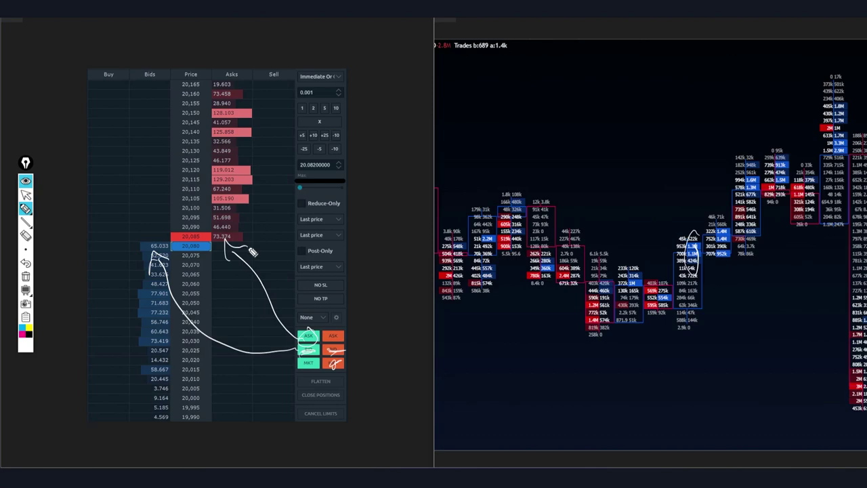
click(25, 276)
mouse_move(262, 204)
mouse_down()
mouse_move(149, 327)
mouse_move(270, 281)
mouse_up()
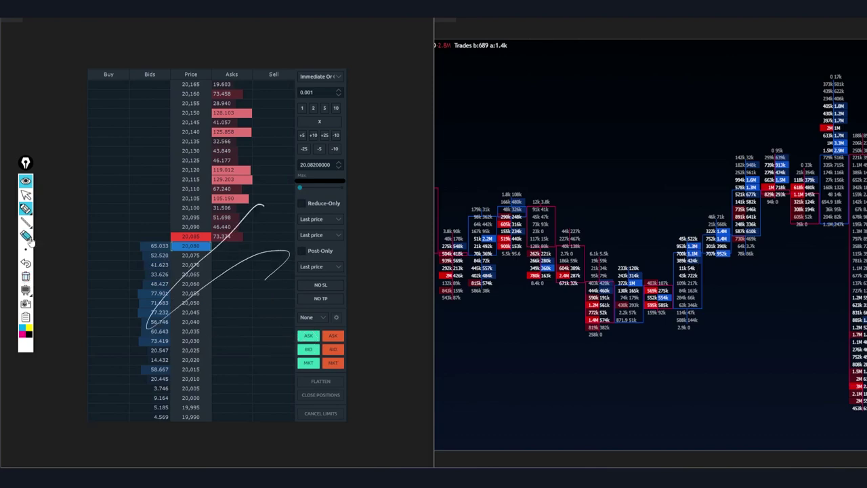
mouse_move(25, 212)
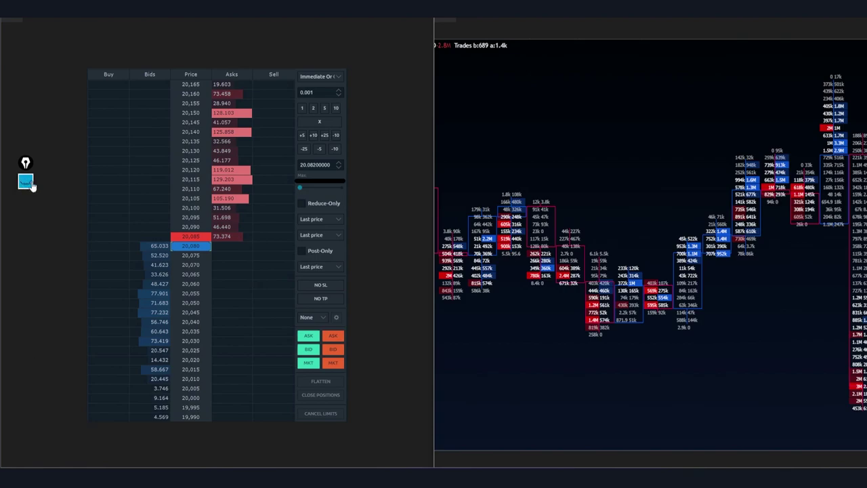
Handwrite 'Footprint: raw aggressive buying and selling' over the Delta Ladder chart, then wipe it away.
click(27, 195)
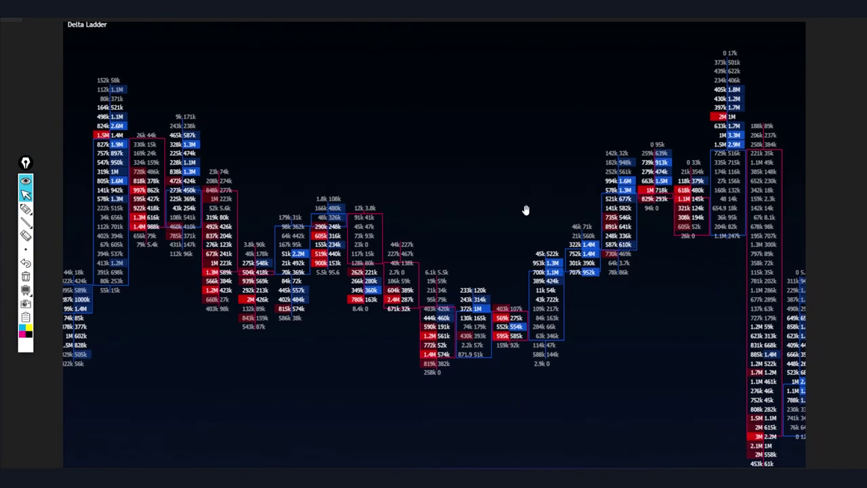
mouse_move(27, 253)
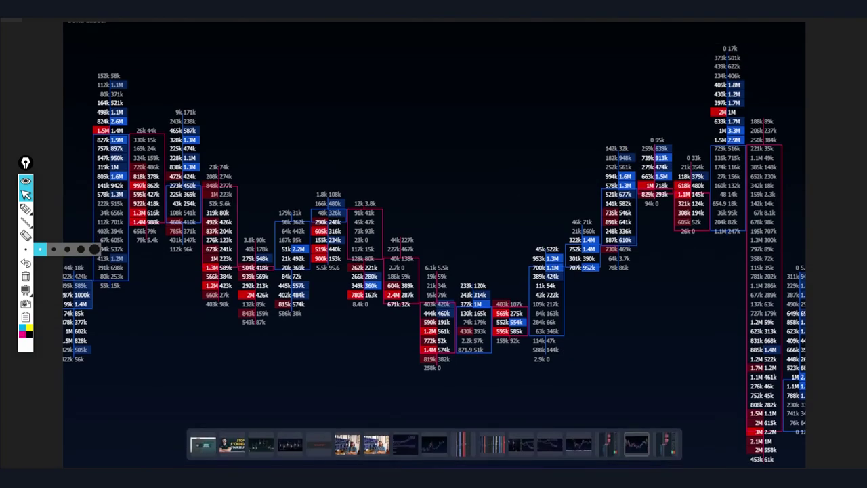
mouse_move(25, 208)
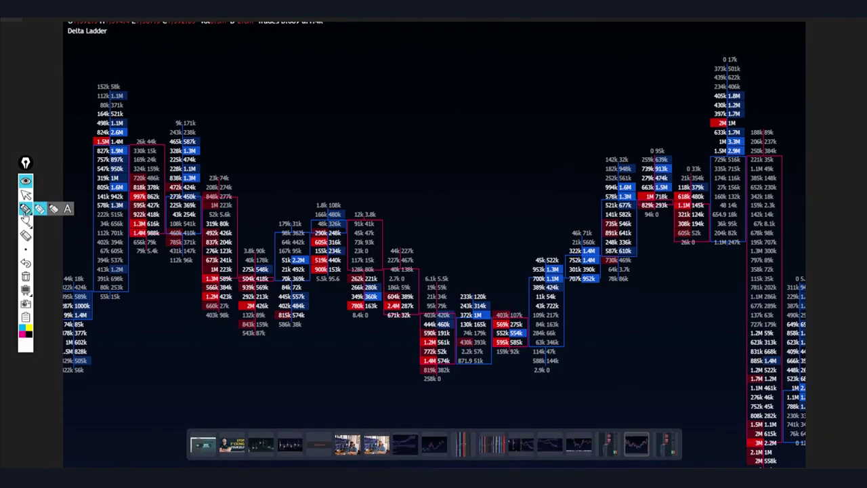
click(25, 210)
mouse_move(363, 61)
mouse_down()
mouse_move(345, 82)
mouse_move(376, 74)
mouse_move(482, 78)
mouse_up()
mouse_move(343, 106)
mouse_down()
mouse_move(356, 120)
mouse_move(404, 130)
mouse_move(465, 120)
mouse_move(488, 128)
mouse_move(518, 116)
mouse_move(618, 117)
mouse_up()
mouse_move(345, 154)
mouse_down()
mouse_move(416, 207)
mouse_move(442, 182)
mouse_move(467, 206)
mouse_move(508, 172)
mouse_move(541, 174)
mouse_move(562, 144)
mouse_move(624, 157)
mouse_move(635, 146)
mouse_move(674, 152)
mouse_move(694, 183)
mouse_move(673, 187)
mouse_up()
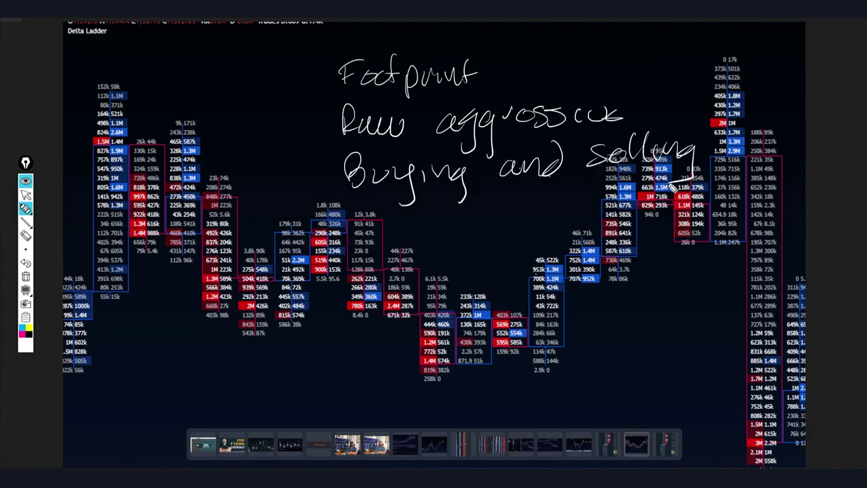
click(26, 277)
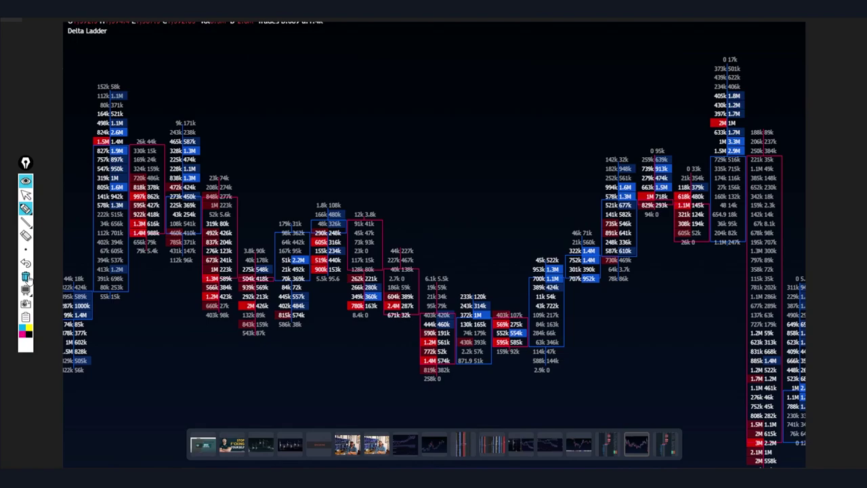
Draw a first candle rectangle, erase it, and add a curved freehand stroke across the chart.
click(25, 222)
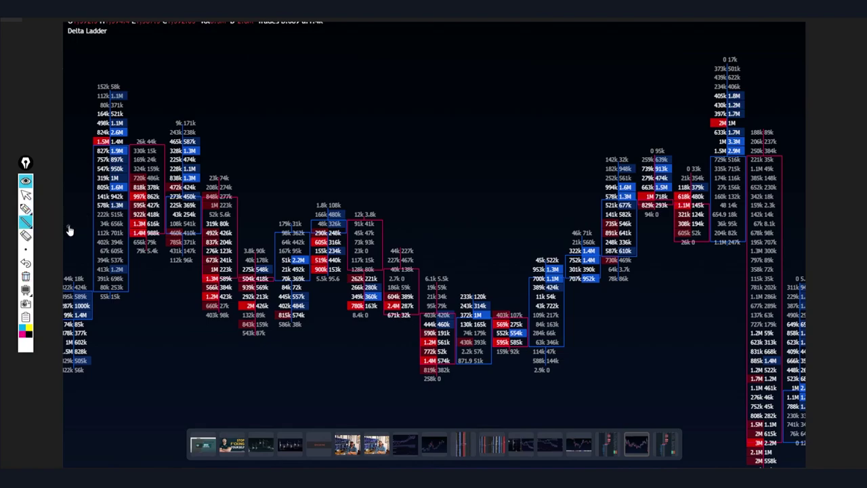
mouse_move(395, 74)
mouse_down()
mouse_move(418, 148)
mouse_move(430, 154)
mouse_move(413, 170)
mouse_move(418, 227)
mouse_up()
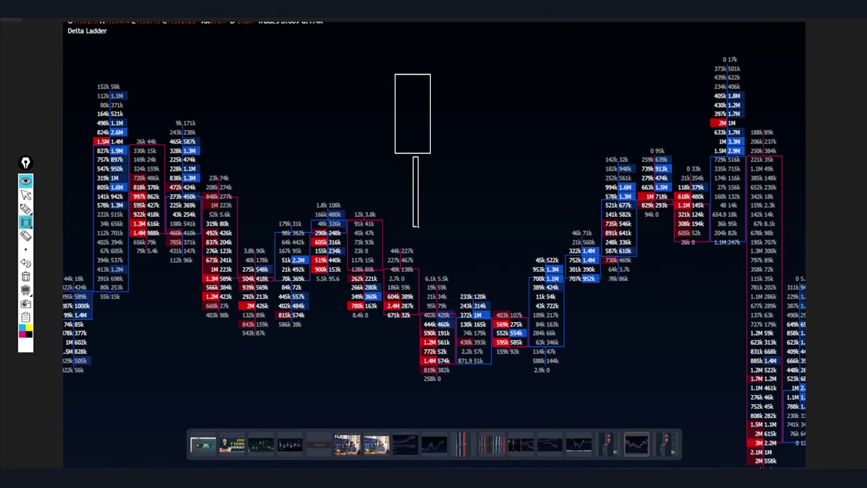
click(25, 235)
click(423, 128)
click(415, 204)
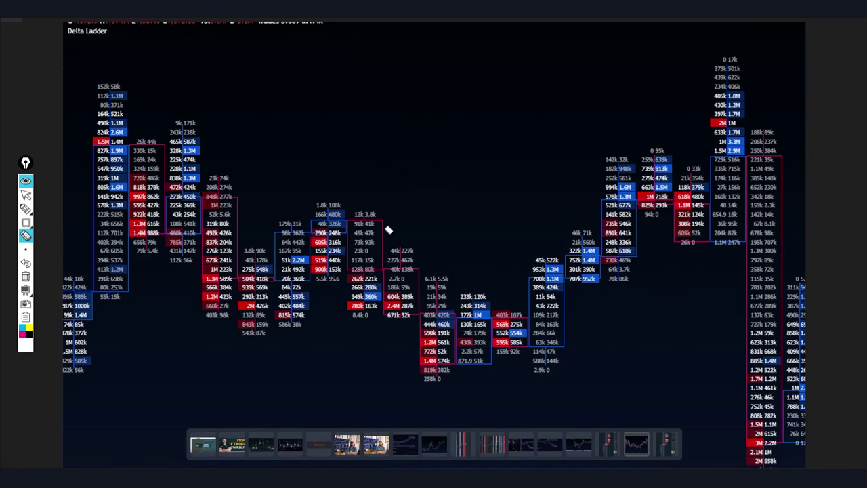
click(25, 222)
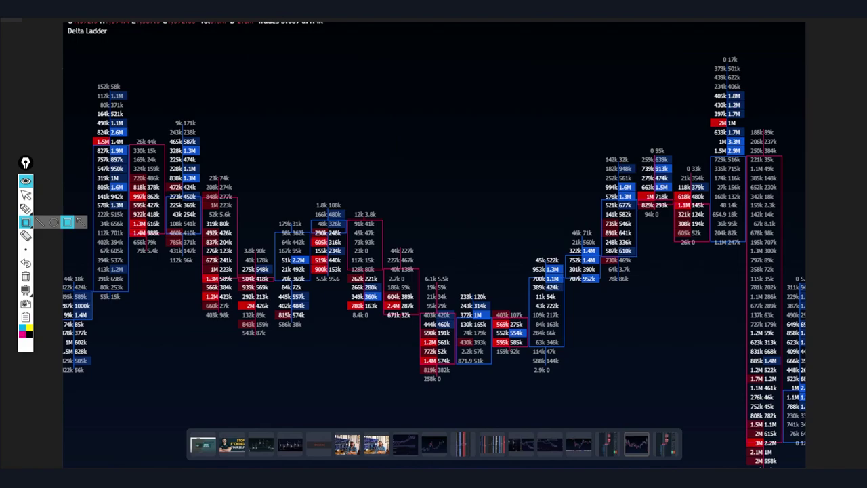
click(25, 209)
mouse_move(707, 151)
mouse_down()
mouse_move(716, 157)
mouse_move(488, 112)
mouse_move(517, 124)
mouse_up()
Draw the candle body box beside the arrow with a thin upper wick above it.
click(25, 222)
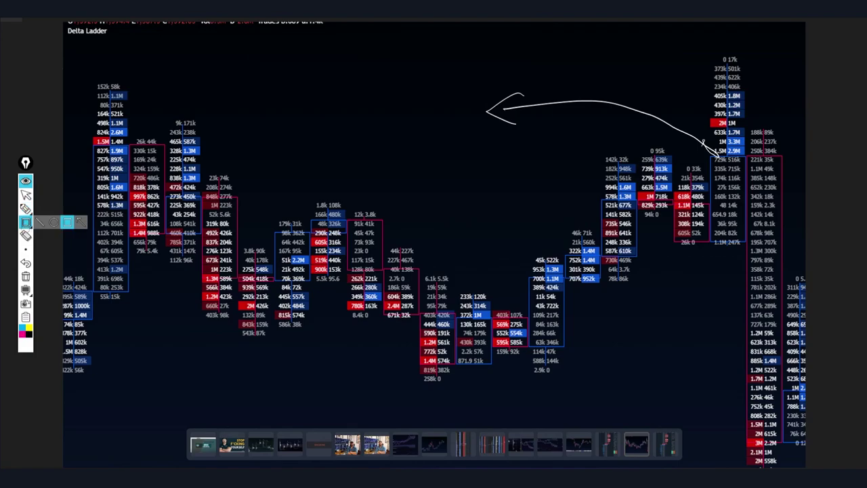
click(67, 222)
mouse_move(411, 87)
mouse_down()
mouse_move(411, 135)
mouse_move(456, 152)
mouse_up()
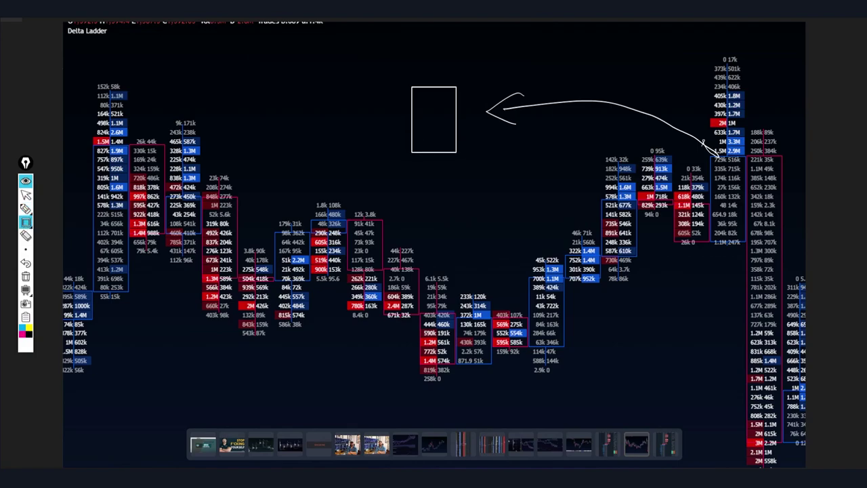
drag(430, 90, 428, 28)
Draw a horizontal level line across the chart top and return to selection mode.
click(25, 209)
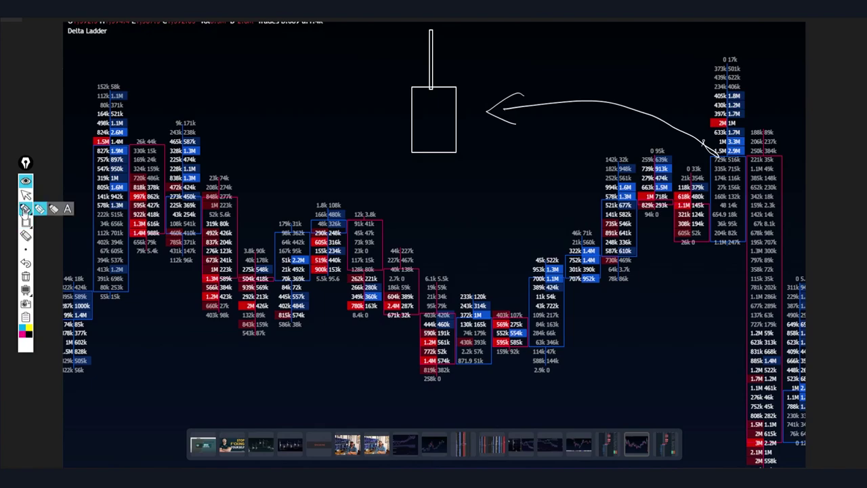
click(25, 222)
click(38, 224)
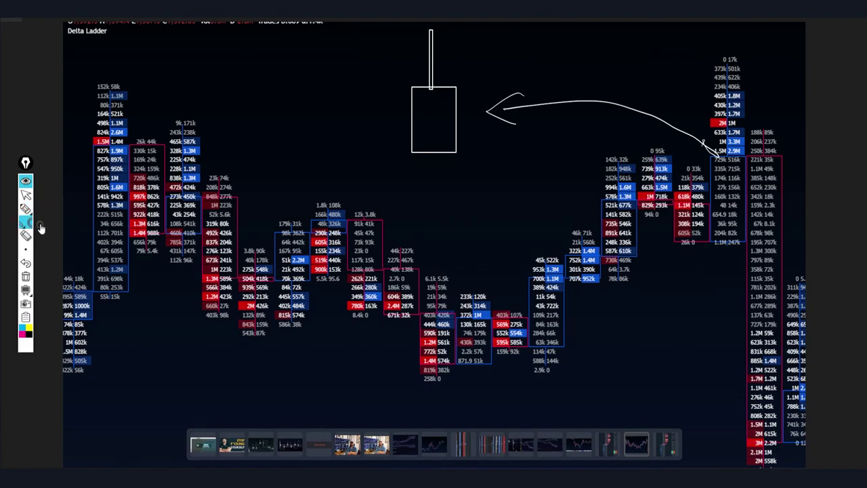
drag(102, 86, 523, 82)
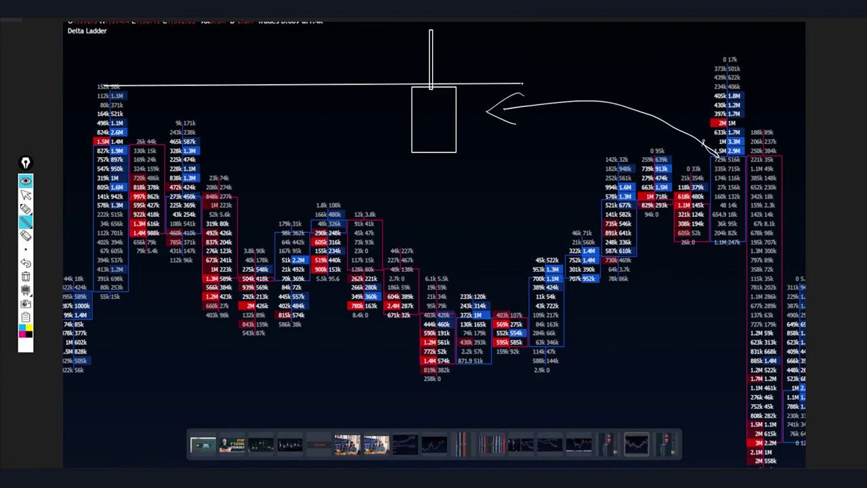
click(25, 195)
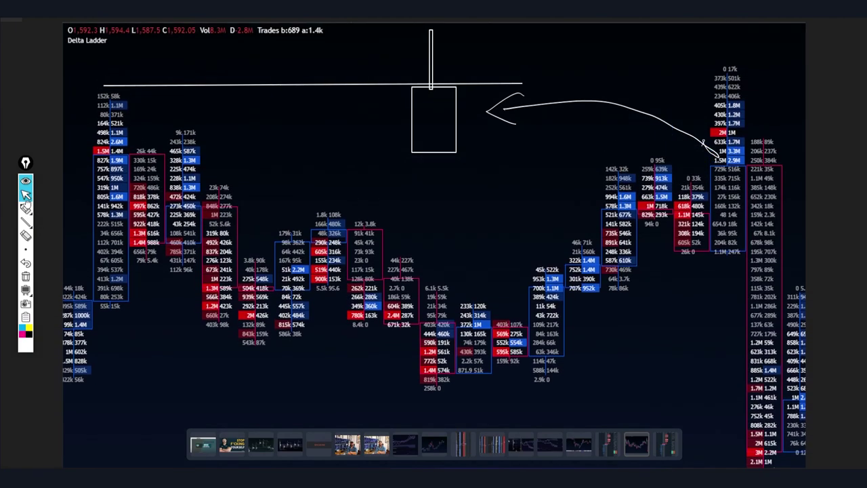
Sketch a check mark and a price path toward the box, then erase both strokes.
click(25, 208)
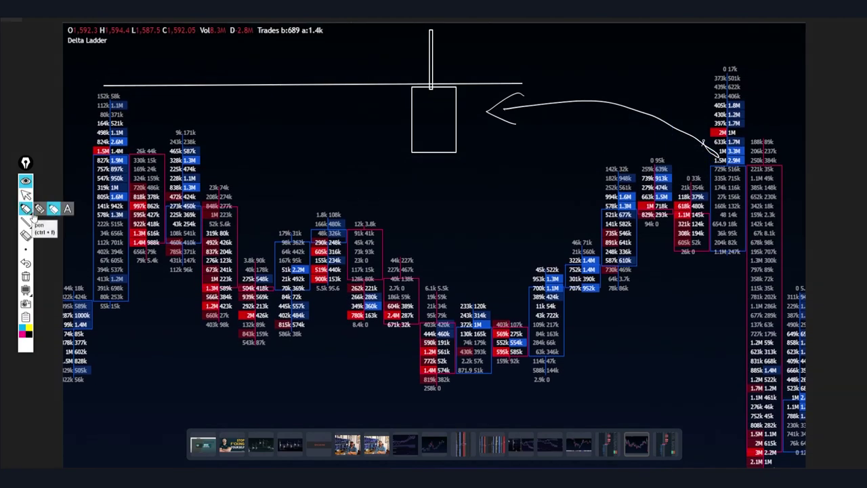
drag(90, 73, 113, 69)
mouse_move(100, 272)
mouse_down()
mouse_move(202, 120)
mouse_move(279, 288)
mouse_move(453, 248)
mouse_move(459, 135)
mouse_up()
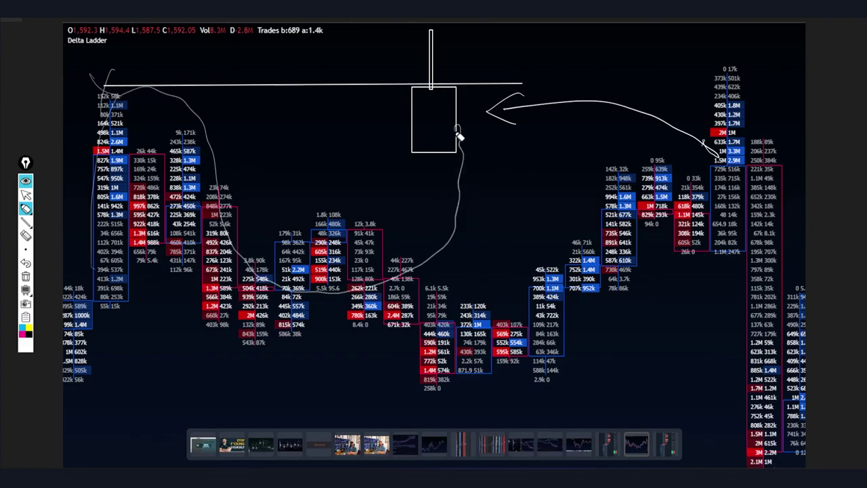
click(26, 235)
drag(233, 136, 200, 162)
drag(92, 82, 119, 77)
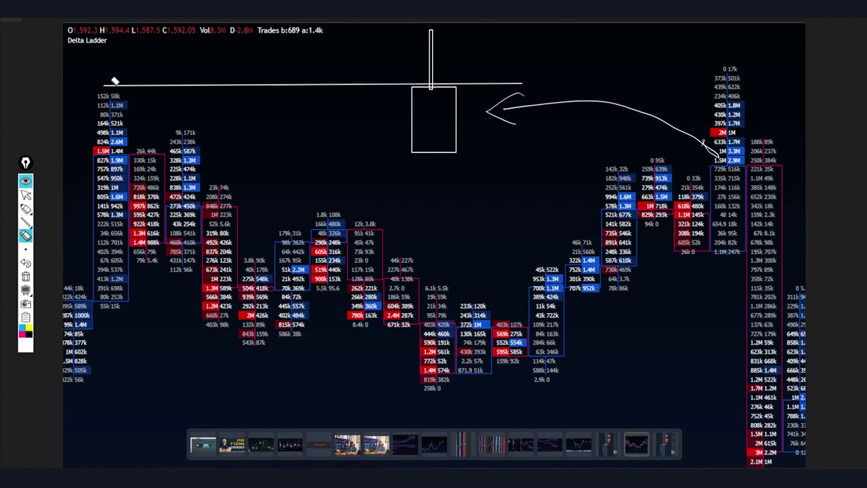
Draw a profile bulge beside the upper wick and a P-shaped profile below the box.
click(26, 209)
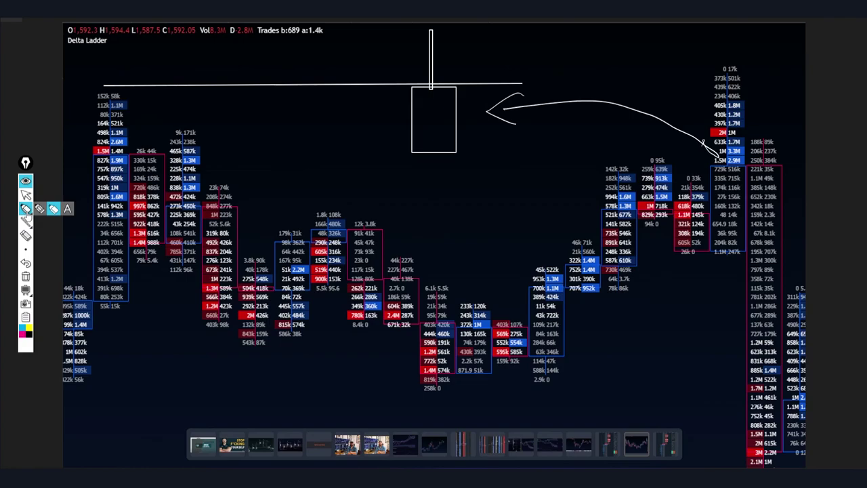
click(42, 212)
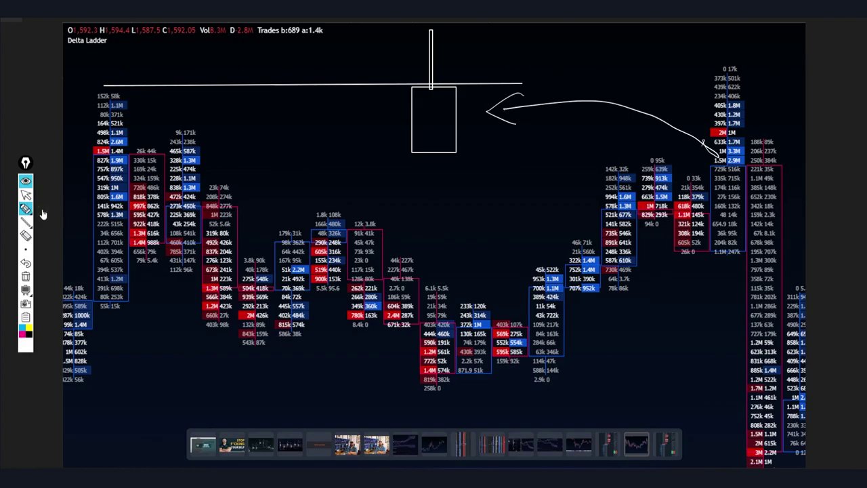
drag(428, 28, 434, 90)
drag(468, 177, 474, 261)
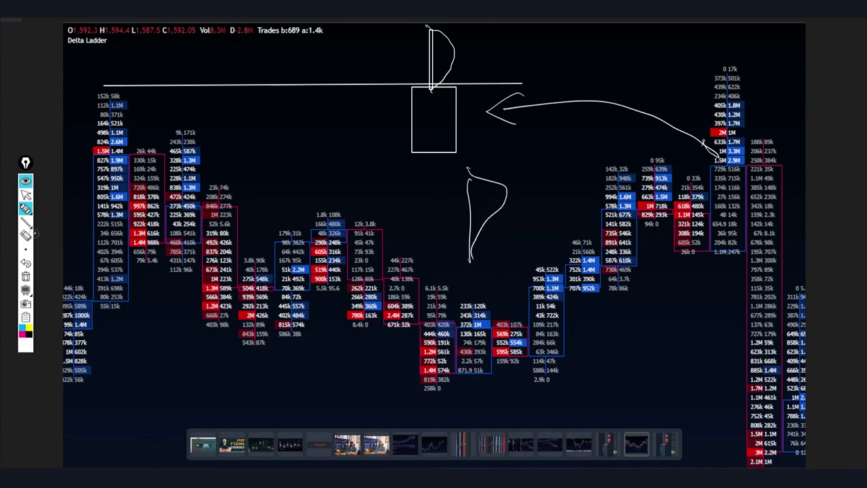
Erase the P-shaped profile, the candle body box and the drawn arrow.
click(26, 235)
click(465, 226)
click(445, 126)
click(539, 105)
Erase the remaining line and profile sketch, then highlighter-draw an arrow at the lowest red cells.
drag(499, 77, 461, 52)
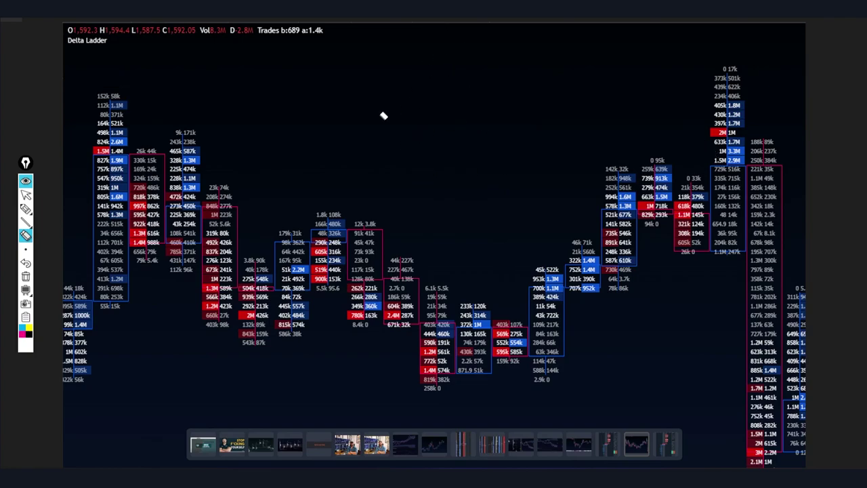
click(26, 208)
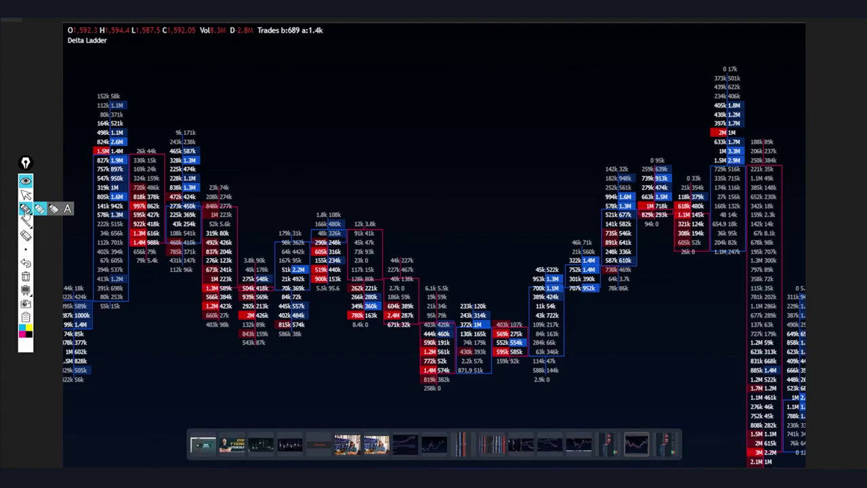
click(26, 194)
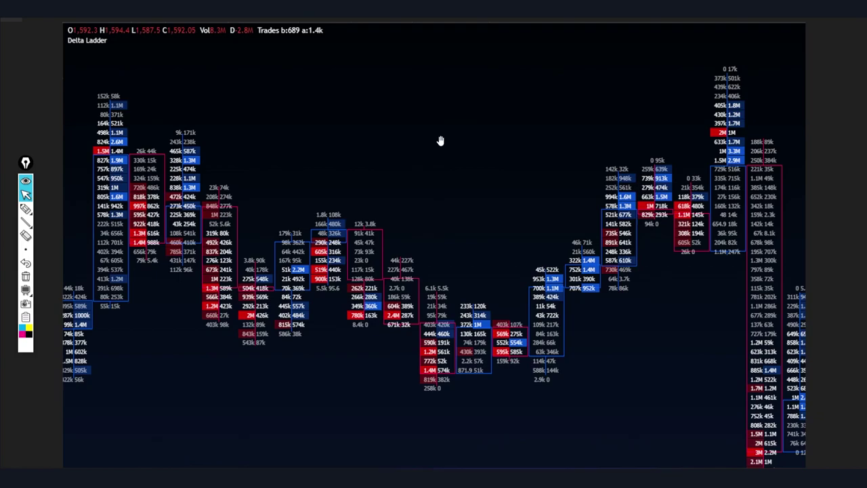
mouse_move(26, 209)
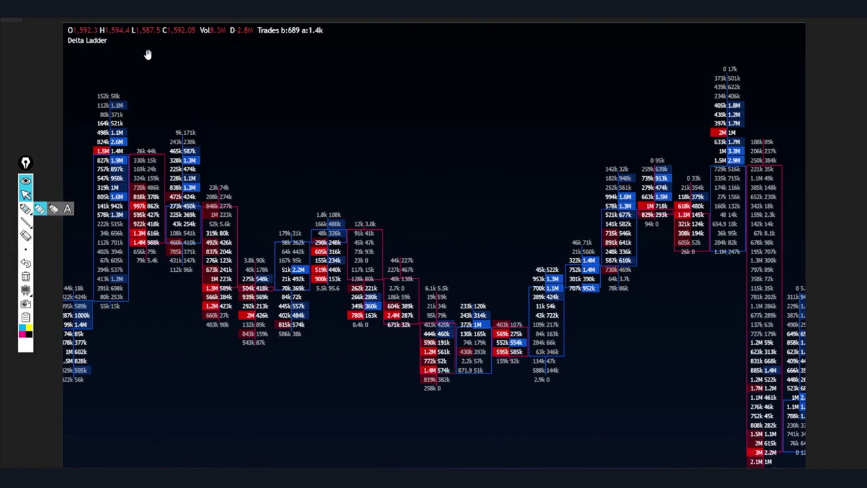
click(40, 210)
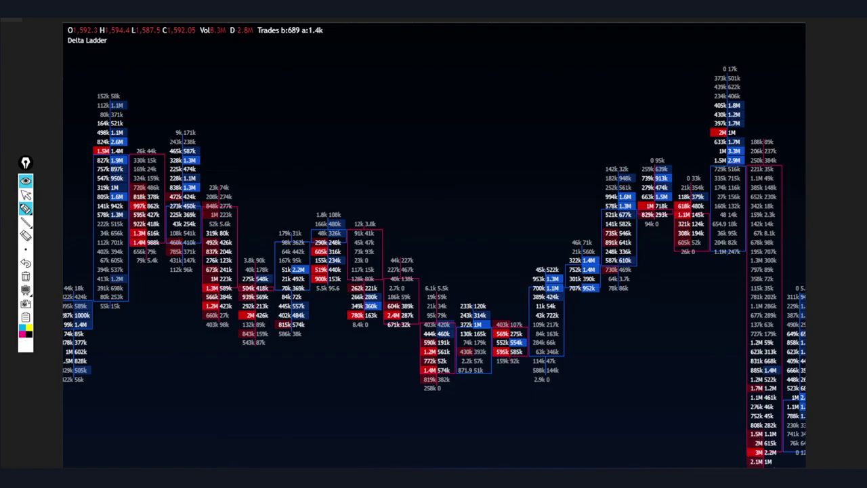
mouse_move(355, 411)
mouse_down()
mouse_move(411, 384)
mouse_move(409, 396)
mouse_up()
Handwrite 'aggro sells' beneath the arrow.
mouse_move(298, 420)
mouse_down()
mouse_move(291, 431)
mouse_move(302, 433)
mouse_up()
mouse_move(317, 420)
mouse_down()
mouse_move(307, 428)
mouse_move(310, 448)
mouse_up()
mouse_move(330, 420)
mouse_down()
mouse_move(322, 427)
mouse_move(326, 446)
mouse_up()
drag(334, 421, 341, 421)
mouse_move(347, 422)
mouse_down()
mouse_move(345, 431)
mouse_move(390, 429)
mouse_up()
mouse_move(393, 430)
mouse_down()
mouse_move(397, 407)
mouse_move(404, 430)
mouse_up()
mouse_move(420, 415)
mouse_down()
mouse_move(412, 431)
mouse_move(470, 429)
mouse_up()
Continue the note with 'into Limit Bids'.
drag(460, 419, 478, 421)
drag(481, 423, 517, 429)
mouse_move(531, 415)
mouse_down()
mouse_move(532, 428)
mouse_move(571, 414)
mouse_move(581, 425)
mouse_up()
drag(594, 398, 600, 414)
drag(630, 402, 639, 423)
drag(651, 411, 651, 425)
drag(657, 402, 664, 425)
drag(671, 393, 682, 427)
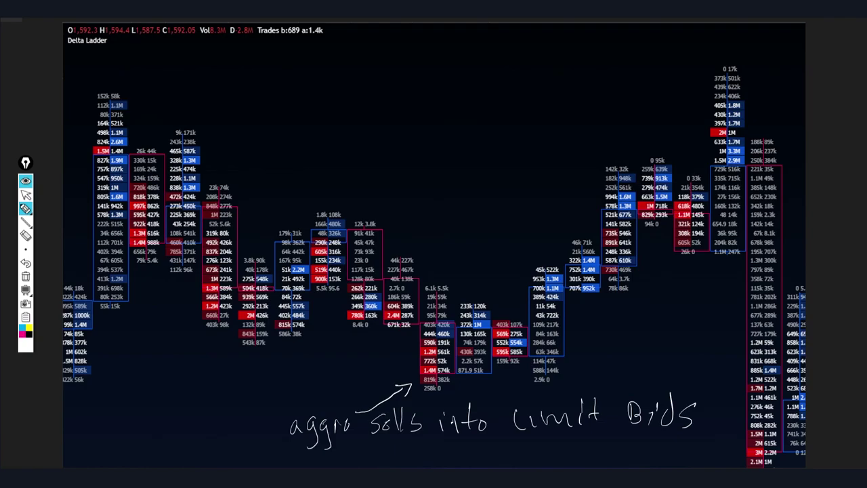
Handwrite 'Limit Bid can be' at the top of the chart.
mouse_move(353, 57)
mouse_down()
mouse_move(373, 68)
mouse_move(430, 71)
mouse_up()
drag(423, 61, 486, 71)
mouse_move(507, 58)
mouse_down()
mouse_move(494, 68)
mouse_move(529, 70)
mouse_up()
mouse_move(559, 59)
mouse_down()
mouse_move(565, 72)
mouse_move(574, 68)
mouse_up()
mouse_move(607, 48)
mouse_down()
mouse_move(607, 65)
mouse_move(623, 71)
mouse_up()
drag(616, 65, 635, 67)
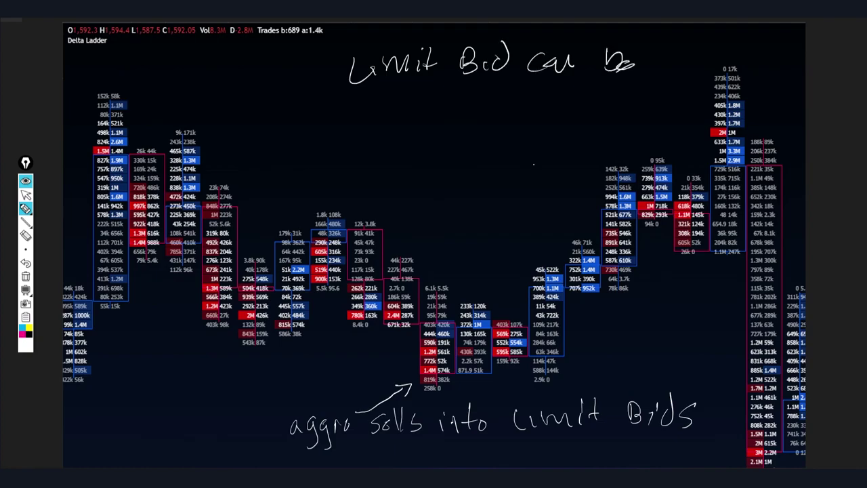
Add the lines '– New Business' and 'Open a long' below it.
mouse_move(350, 113)
mouse_down()
mouse_move(419, 96)
mouse_move(434, 103)
mouse_up()
mouse_move(449, 100)
mouse_down()
mouse_move(462, 113)
mouse_move(475, 95)
mouse_up()
drag(506, 94, 508, 115)
mouse_move(505, 95)
mouse_down()
mouse_move(506, 115)
mouse_move(642, 109)
mouse_up()
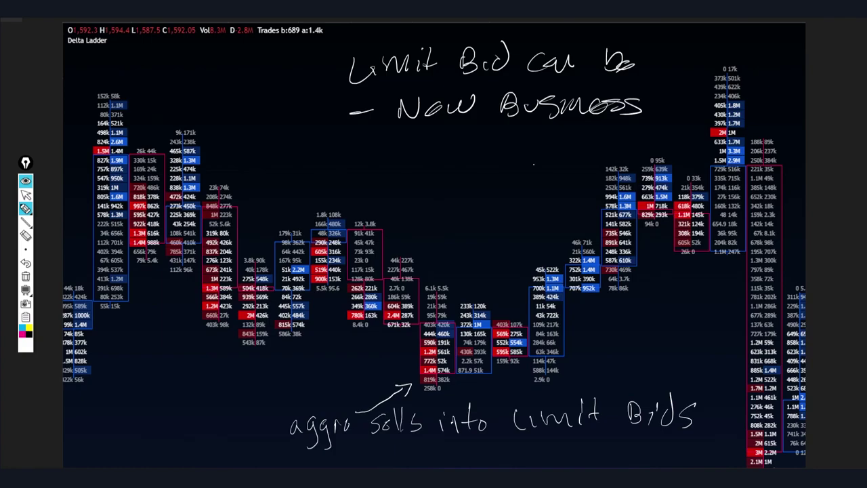
drag(416, 136, 513, 156)
mouse_move(548, 130)
mouse_down()
mouse_move(547, 149)
mouse_move(598, 163)
mouse_up()
Write 'or' on its own line, followed by '– Old Business'.
drag(635, 302, 644, 302)
drag(485, 174, 482, 176)
drag(501, 183, 515, 173)
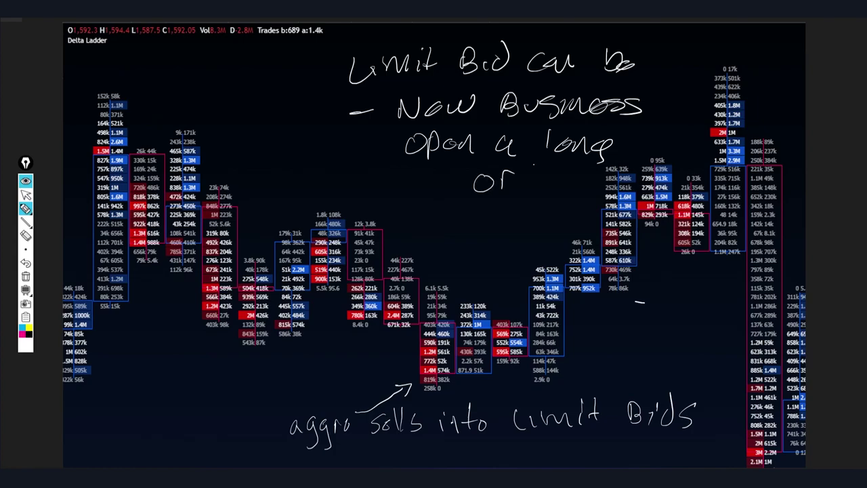
drag(358, 206, 376, 206)
drag(410, 207, 423, 229)
mouse_move(444, 216)
mouse_down()
mouse_move(440, 225)
mouse_move(450, 227)
mouse_up()
mouse_move(480, 205)
mouse_down()
mouse_move(482, 230)
mouse_move(494, 233)
mouse_up()
mouse_move(500, 215)
mouse_down()
mouse_move(517, 226)
mouse_move(599, 223)
mouse_up()
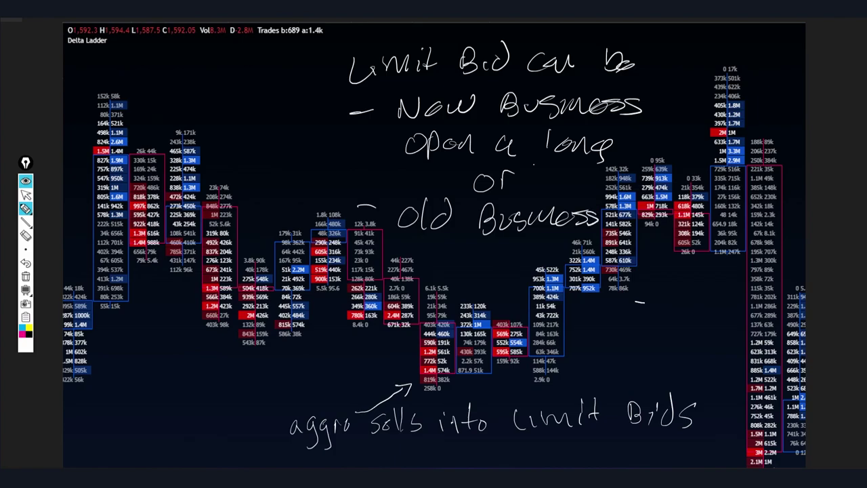
Finish the note with 'Closing a Short'.
mouse_move(443, 243)
mouse_down()
mouse_move(443, 266)
mouse_move(451, 264)
mouse_up()
drag(462, 250, 486, 262)
mouse_move(493, 261)
mouse_down()
mouse_move(504, 248)
mouse_move(516, 279)
mouse_up()
drag(554, 246, 556, 260)
mouse_move(463, 270)
mouse_down()
mouse_move(448, 295)
mouse_move(478, 292)
mouse_up()
mouse_move(486, 280)
mouse_down()
mouse_move(482, 293)
mouse_move(494, 283)
mouse_up()
mouse_move(500, 293)
mouse_down()
mouse_move(507, 281)
mouse_move(512, 295)
mouse_up()
drag(506, 279, 520, 278)
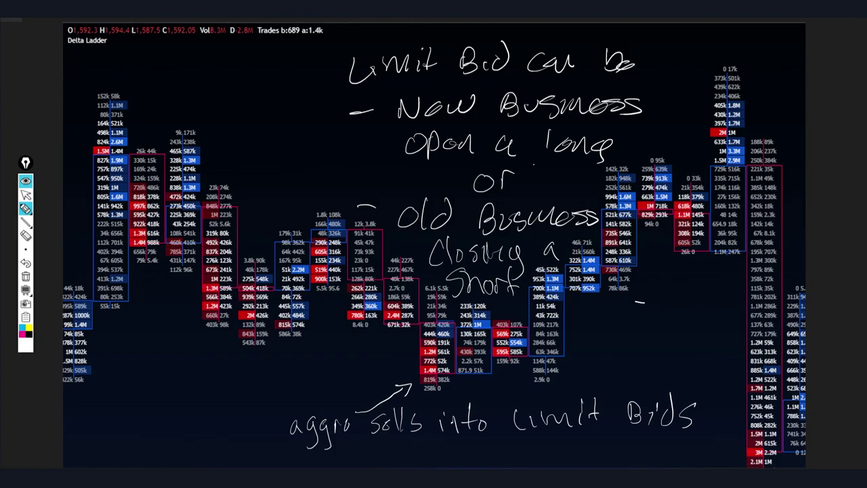
Clear the limit-bid note, circle the column with the red lows, then clear that circle.
click(26, 235)
click(26, 276)
click(25, 209)
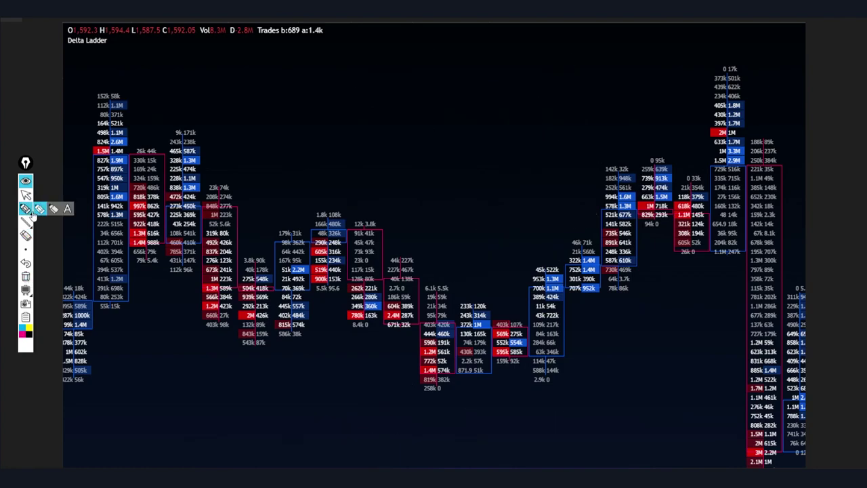
click(30, 210)
mouse_move(434, 325)
mouse_down()
mouse_move(402, 378)
mouse_move(447, 356)
mouse_up()
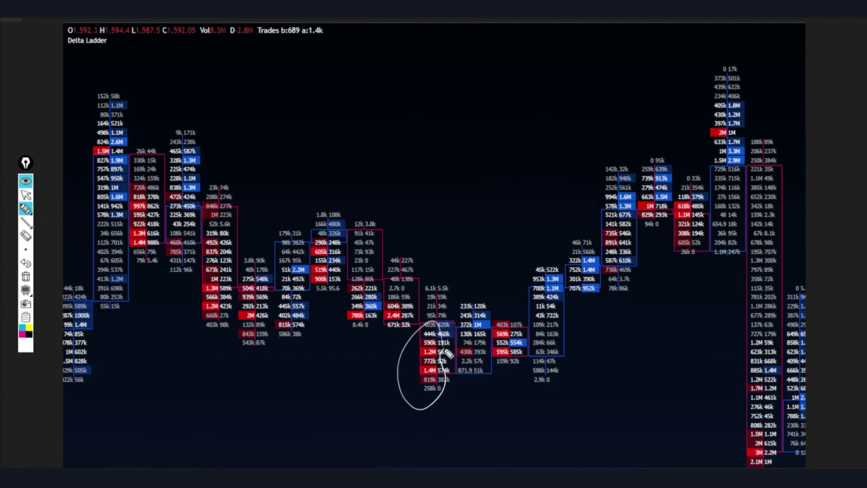
click(26, 277)
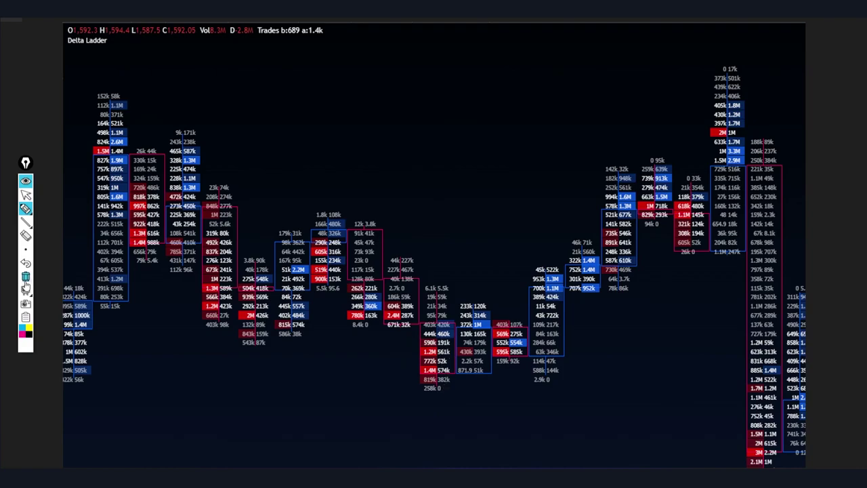
Loop the rising column, the tall top-right columns and the two left columns.
click(26, 210)
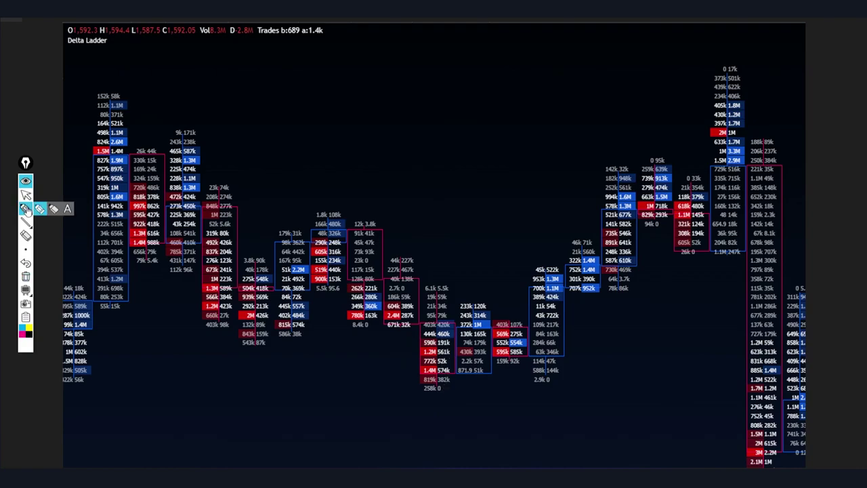
click(26, 210)
drag(555, 261, 566, 274)
mouse_move(742, 79)
mouse_down()
mouse_move(743, 145)
mouse_move(744, 84)
mouse_up()
mouse_move(656, 164)
mouse_down()
mouse_move(676, 206)
mouse_move(672, 167)
mouse_up()
drag(625, 232, 635, 177)
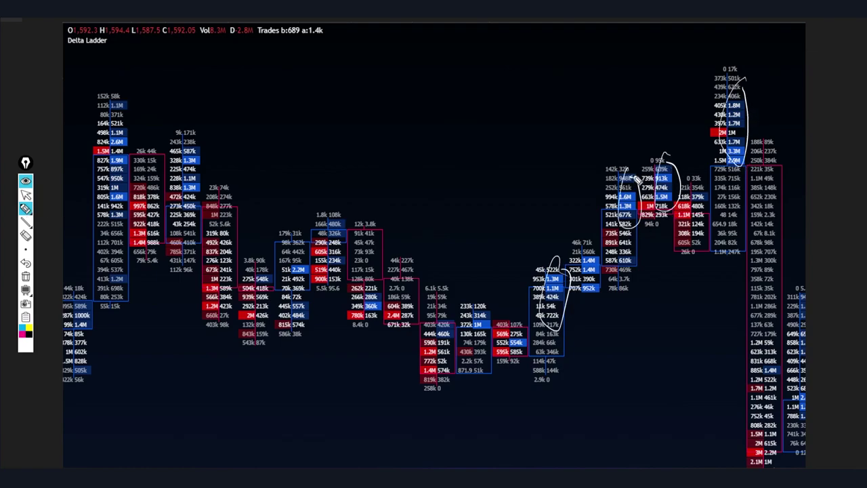
drag(181, 144, 204, 146)
mouse_move(125, 125)
mouse_down()
mouse_move(112, 191)
mouse_move(135, 112)
mouse_up()
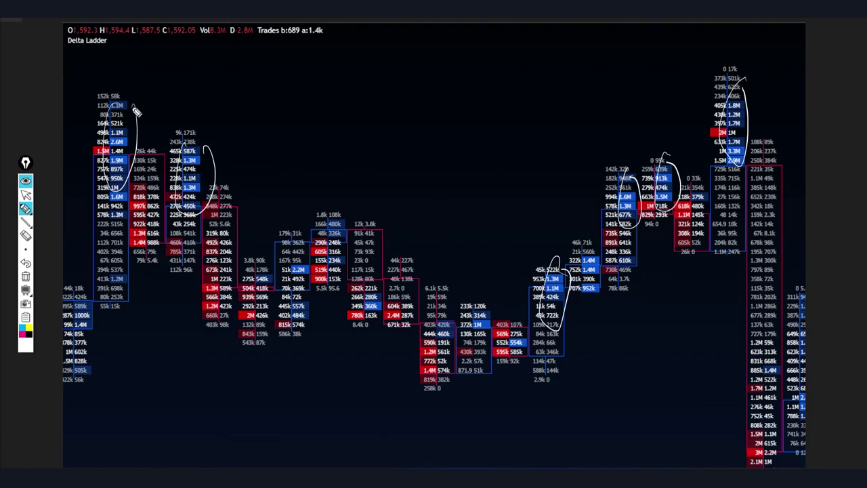
Handwrite 'Market Buy into Limit offer/Ask' above the chart.
mouse_move(329, 99)
mouse_down()
mouse_move(397, 83)
mouse_move(421, 99)
mouse_move(524, 91)
mouse_move(537, 106)
mouse_move(525, 124)
mouse_up()
mouse_move(572, 76)
mouse_down()
mouse_move(574, 93)
mouse_move(598, 94)
mouse_up()
drag(613, 61, 611, 92)
drag(604, 80, 626, 86)
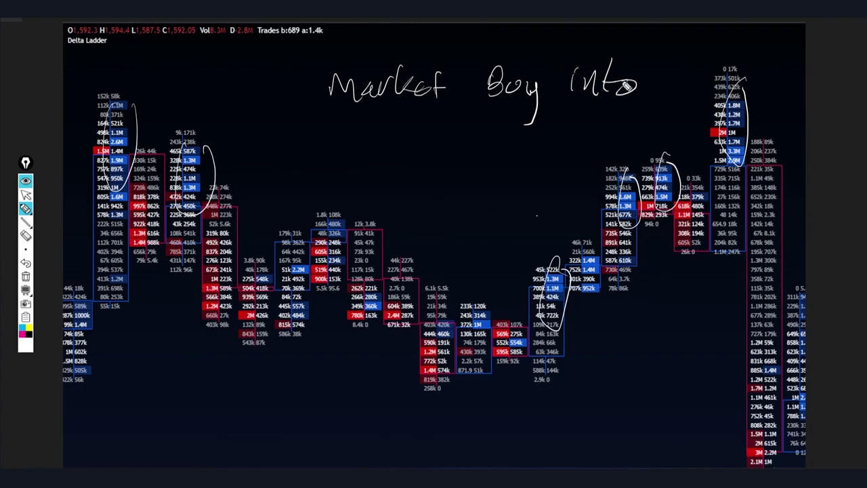
mouse_move(346, 120)
mouse_down()
mouse_move(371, 143)
mouse_move(411, 126)
mouse_move(431, 137)
mouse_move(462, 136)
mouse_up()
mouse_move(482, 115)
mouse_down()
mouse_move(476, 143)
mouse_move(491, 143)
mouse_up()
mouse_move(471, 131)
mouse_down()
mouse_move(503, 122)
mouse_move(520, 135)
mouse_move(537, 134)
mouse_up()
mouse_move(569, 102)
mouse_down()
mouse_move(535, 159)
mouse_move(624, 153)
mouse_up()
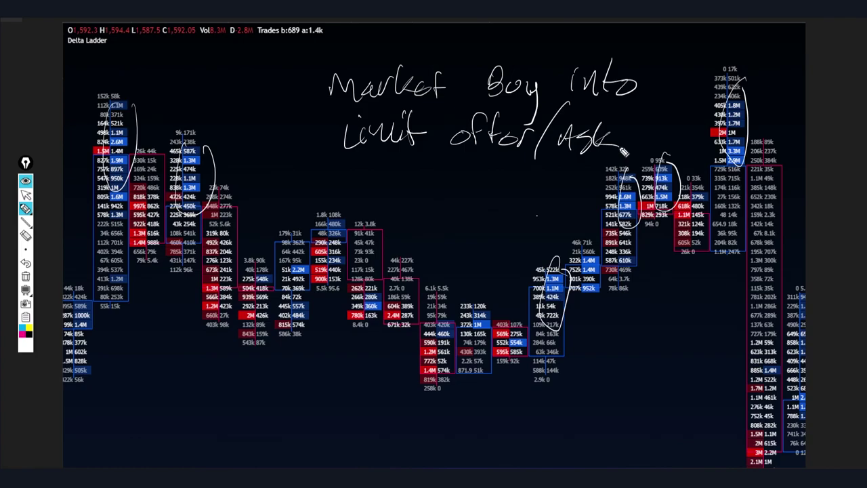
Clear the chart, write 'To open or to close a short', then wipe that note too.
click(25, 277)
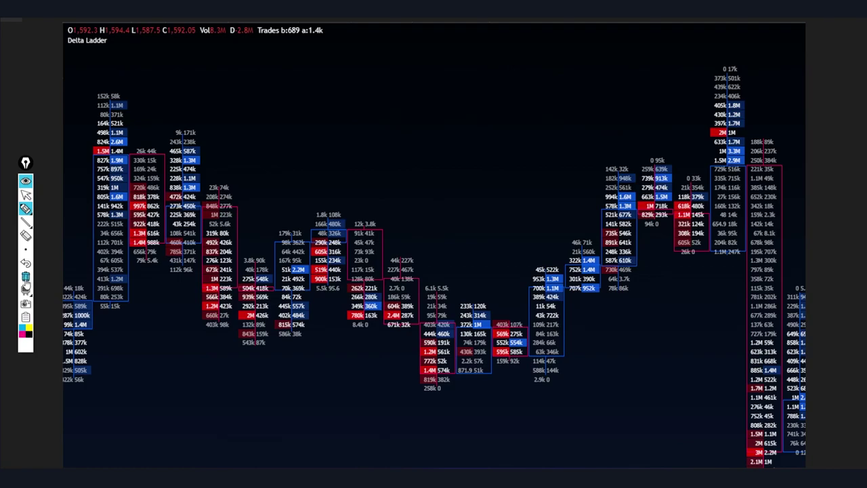
mouse_move(366, 68)
mouse_down()
mouse_move(482, 93)
mouse_move(737, 46)
mouse_move(758, 105)
mouse_move(773, 95)
mouse_up()
drag(406, 126, 440, 119)
drag(381, 127, 400, 126)
drag(461, 127, 478, 127)
mouse_move(353, 151)
mouse_down()
mouse_move(357, 176)
mouse_move(379, 165)
mouse_move(456, 163)
mouse_move(537, 175)
mouse_up()
mouse_move(414, 191)
mouse_down()
mouse_move(400, 197)
mouse_move(472, 194)
mouse_move(476, 210)
mouse_up()
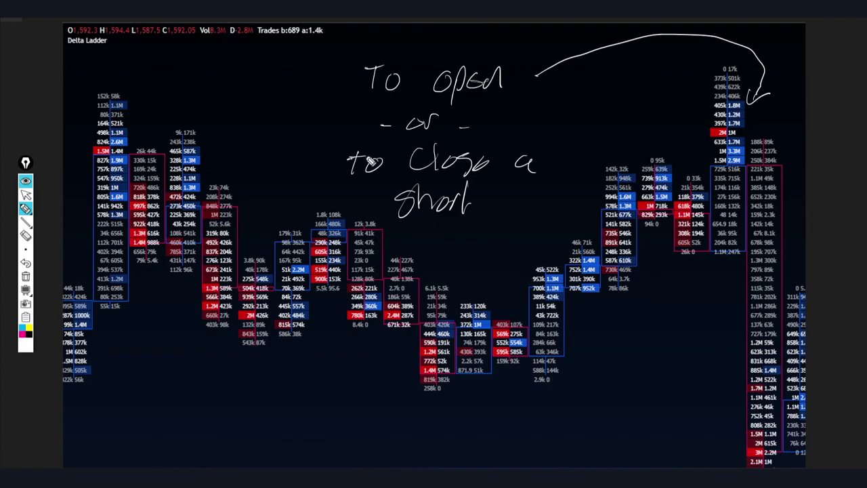
click(25, 277)
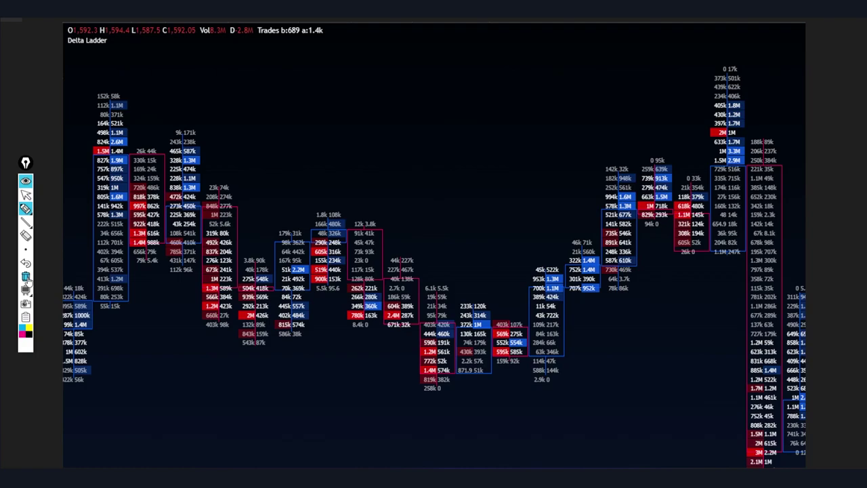
mouse_move(28, 218)
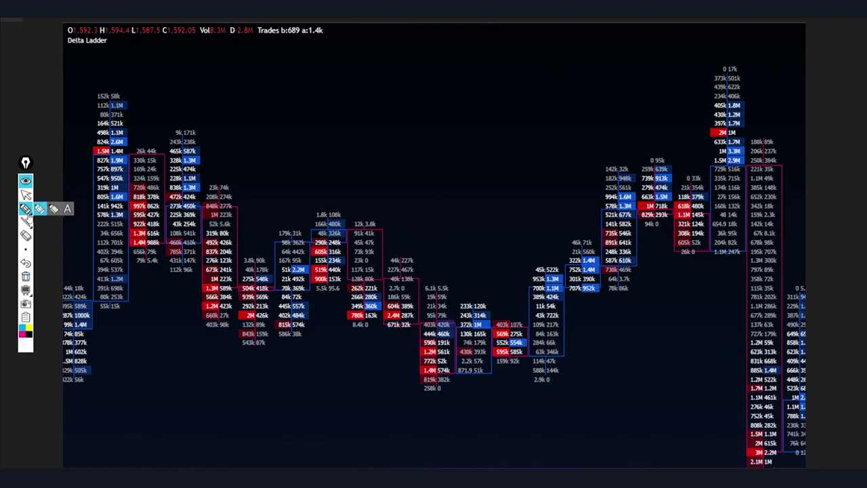
Draw a level line across the earlier highs and write 'Swing failure' above the chart.
mouse_move(83, 160)
mouse_down()
mouse_move(168, 150)
mouse_move(804, 164)
mouse_up()
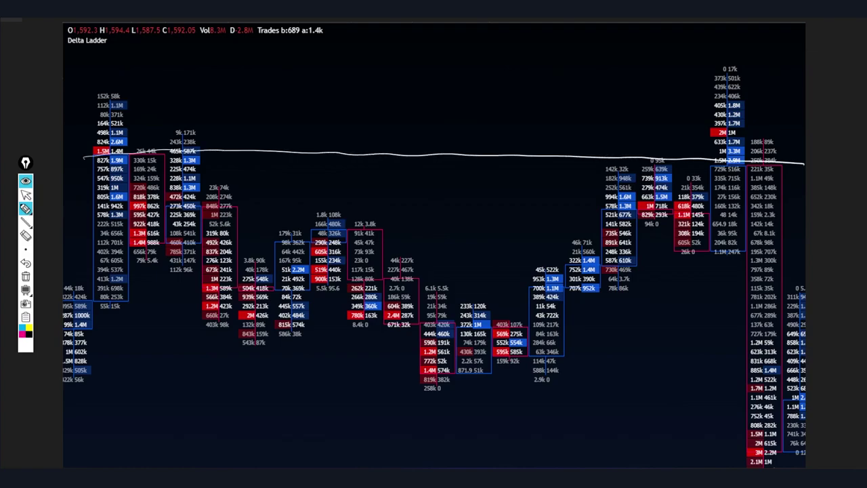
drag(379, 56, 359, 79)
mouse_move(377, 66)
mouse_down()
mouse_move(388, 83)
mouse_move(410, 68)
mouse_move(444, 68)
mouse_move(446, 105)
mouse_up()
mouse_move(478, 50)
mouse_down()
mouse_move(483, 81)
mouse_move(491, 50)
mouse_up()
drag(470, 73, 495, 70)
mouse_move(507, 73)
mouse_down()
mouse_move(507, 85)
mouse_move(519, 87)
mouse_up()
mouse_move(527, 50)
mouse_down()
mouse_move(529, 84)
mouse_move(577, 87)
mouse_up()
Loop the rightmost tall candle's top, mark the leftmost candle, and add arrows labelled 'Oi'.
mouse_move(731, 70)
mouse_down()
mouse_move(754, 93)
mouse_move(749, 87)
mouse_up()
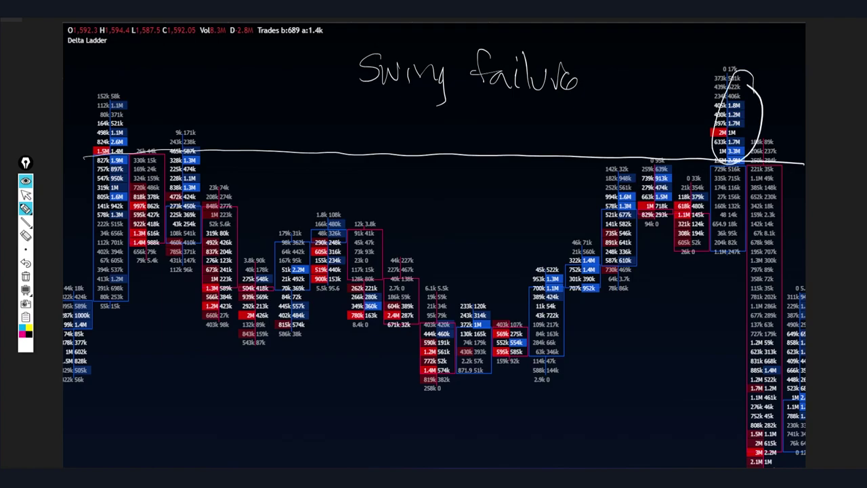
mouse_move(117, 88)
mouse_down()
mouse_move(103, 99)
mouse_move(110, 114)
mouse_move(152, 94)
mouse_up()
drag(564, 392, 647, 335)
mouse_move(618, 335)
mouse_down()
mouse_move(658, 323)
mouse_move(649, 353)
mouse_up()
drag(577, 408, 596, 431)
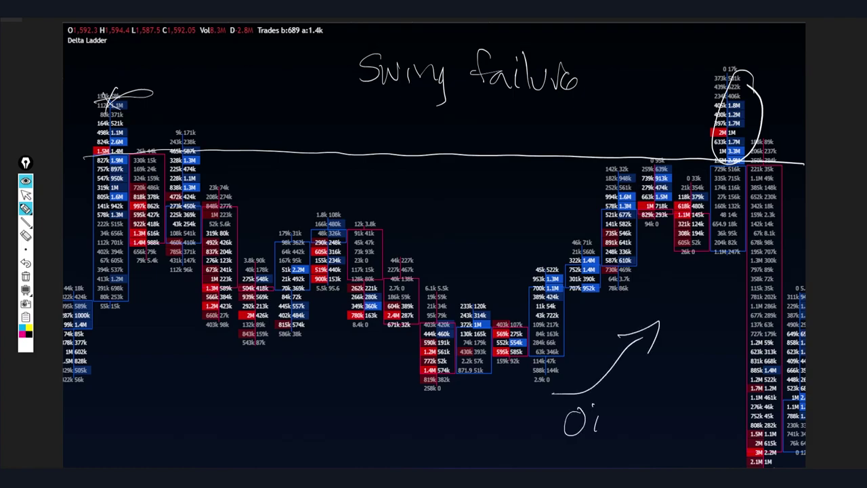
drag(686, 434, 683, 378)
drag(663, 407, 694, 393)
Erase the arrows, the 'Oi' label, the level line and the top-right loop.
click(25, 235)
click(652, 342)
click(572, 430)
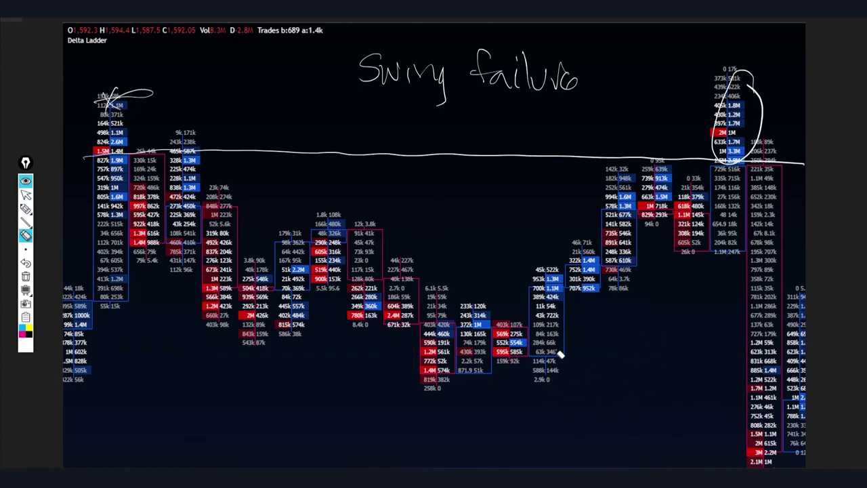
click(714, 126)
Erase the mark over the left candle, then sketch loops and arrows around the top-right candles and mid-chart.
click(121, 96)
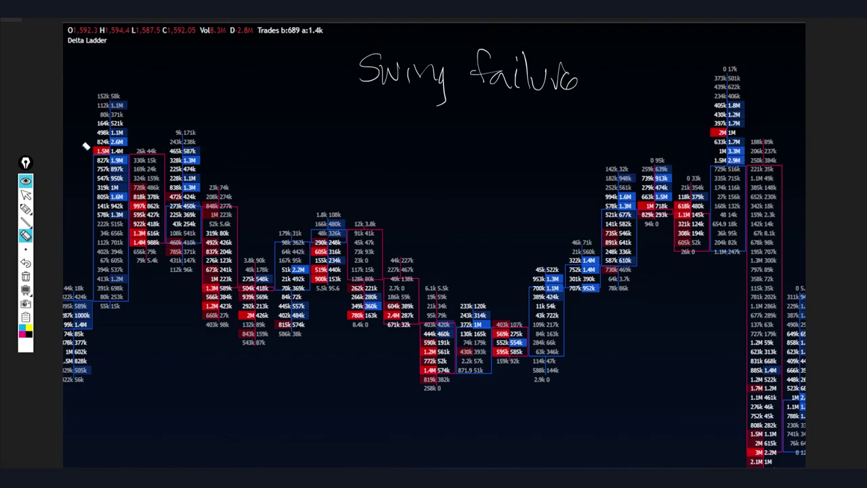
click(25, 208)
mouse_move(717, 132)
mouse_down()
mouse_move(752, 163)
mouse_move(763, 98)
mouse_up()
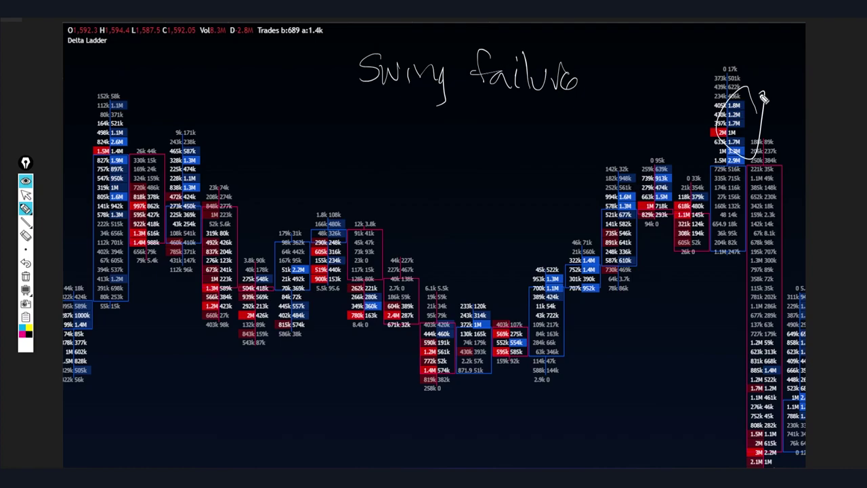
mouse_move(660, 119)
mouse_down()
mouse_move(711, 76)
mouse_move(705, 102)
mouse_up()
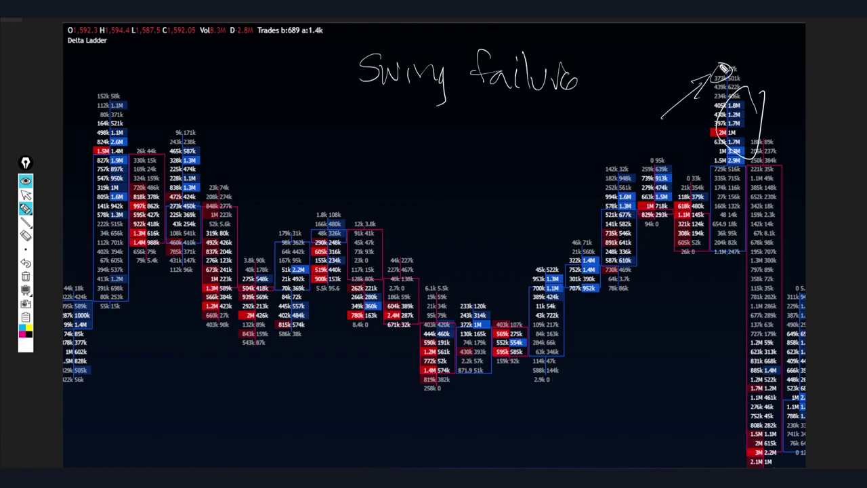
mouse_move(426, 191)
mouse_down()
mouse_move(522, 135)
mouse_move(528, 164)
mouse_up()
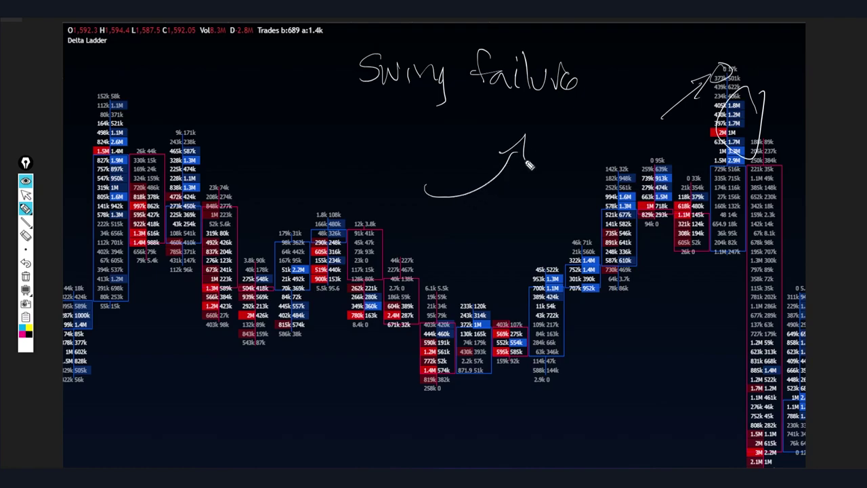
drag(485, 214, 518, 215)
drag(730, 62, 739, 66)
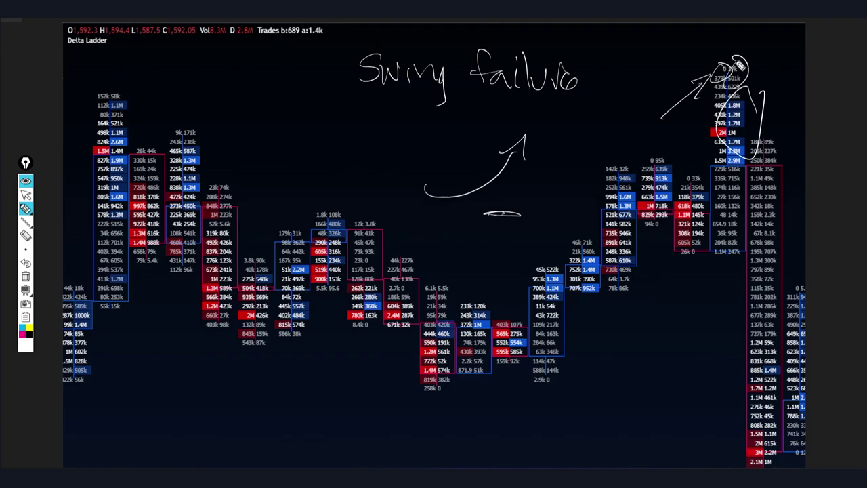
Erase the curved arrow, the short stroke, the loop and the 'Swing failure' heading.
click(25, 235)
click(515, 146)
click(433, 194)
click(501, 214)
mouse_move(591, 197)
mouse_down()
mouse_move(732, 79)
mouse_move(748, 132)
mouse_move(561, 84)
mouse_move(352, 87)
mouse_up()
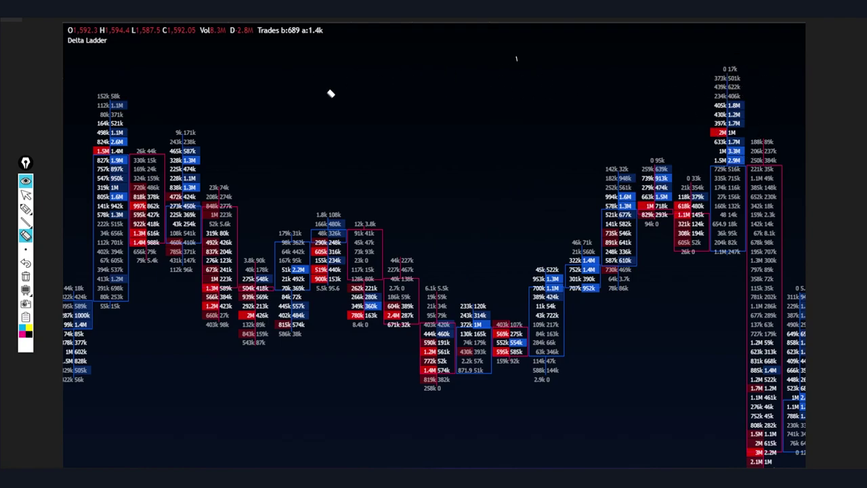
click(25, 209)
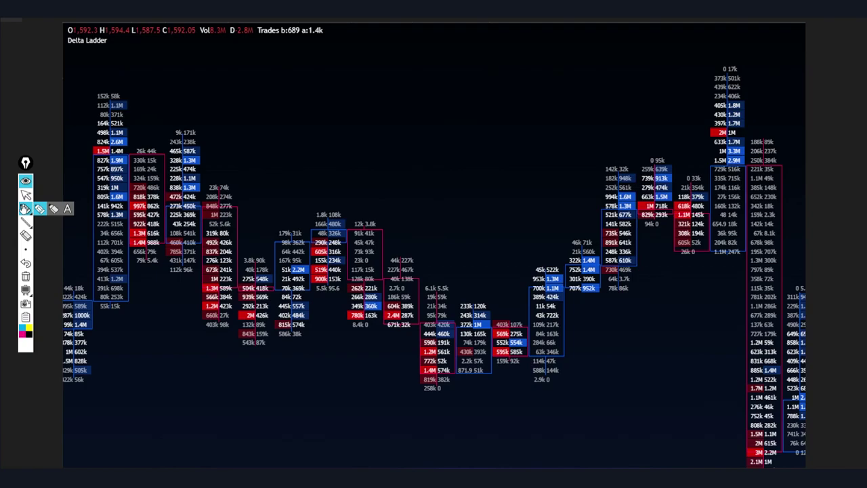
click(40, 208)
drag(421, 322, 433, 337)
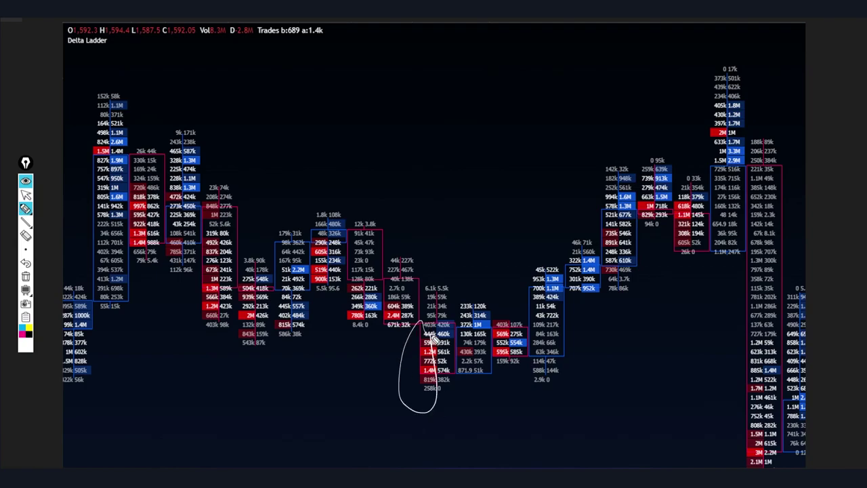
mouse_move(657, 216)
mouse_down()
mouse_move(623, 203)
mouse_move(638, 162)
mouse_up()
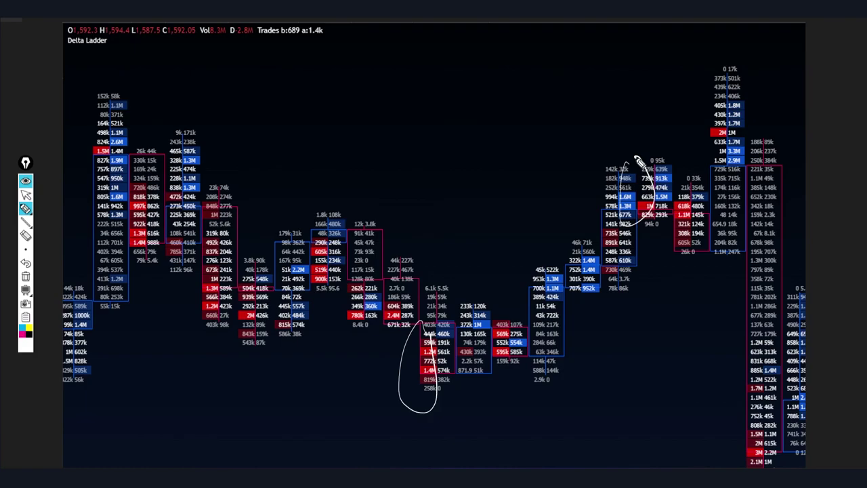
click(25, 235)
click(637, 166)
click(401, 369)
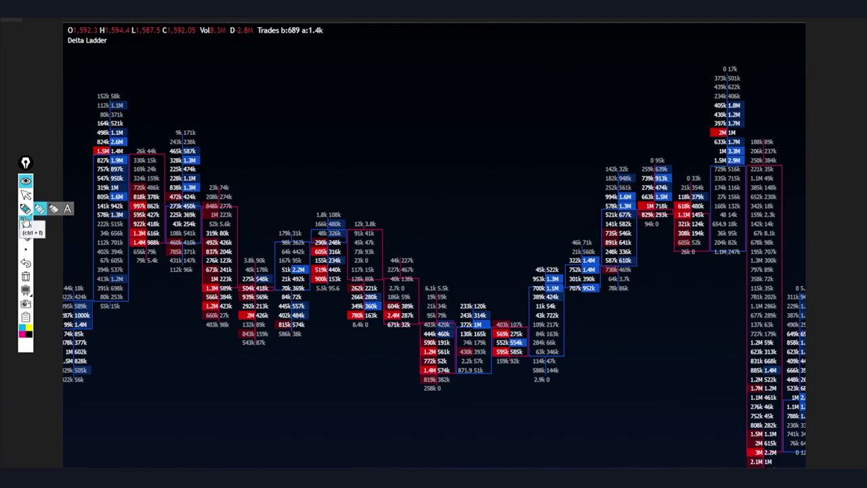
mouse_move(26, 220)
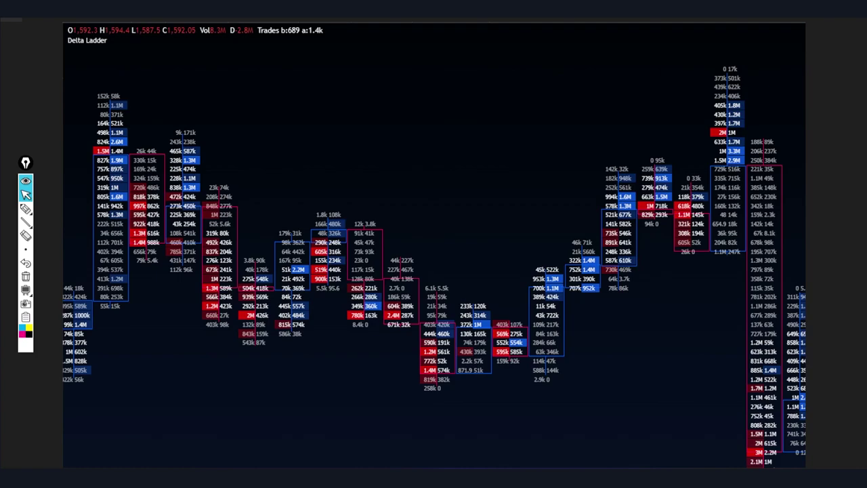
Draw a vertical axis above the chart crossed by four straight price levels.
click(25, 223)
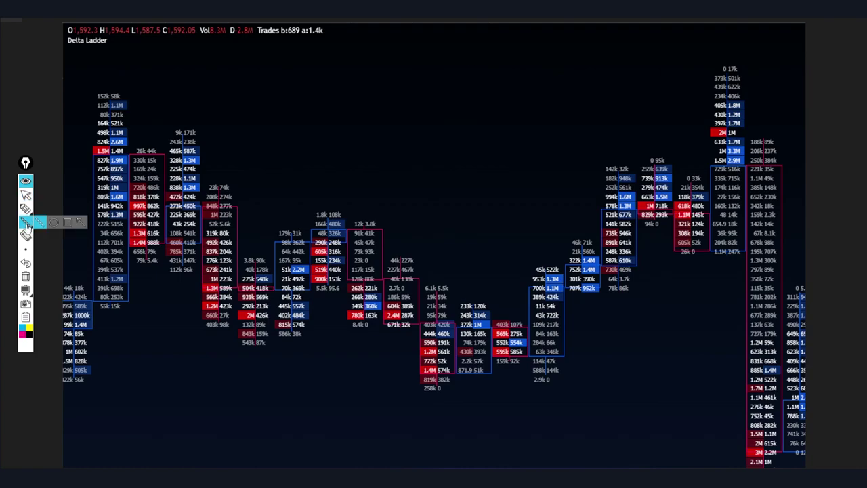
drag(471, 52, 472, 254)
drag(444, 96, 497, 97)
drag(438, 133, 493, 132)
drag(440, 174, 499, 174)
drag(443, 211, 506, 212)
Write 100 on the offer side of each of the four levels.
click(25, 235)
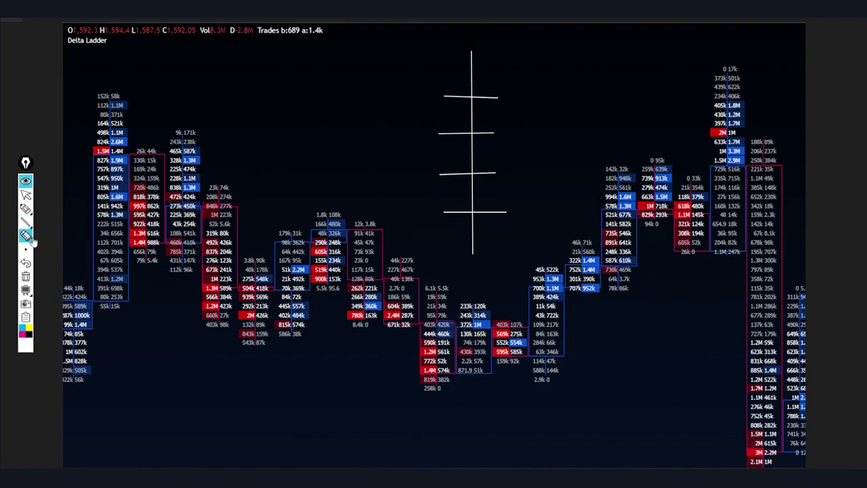
click(26, 210)
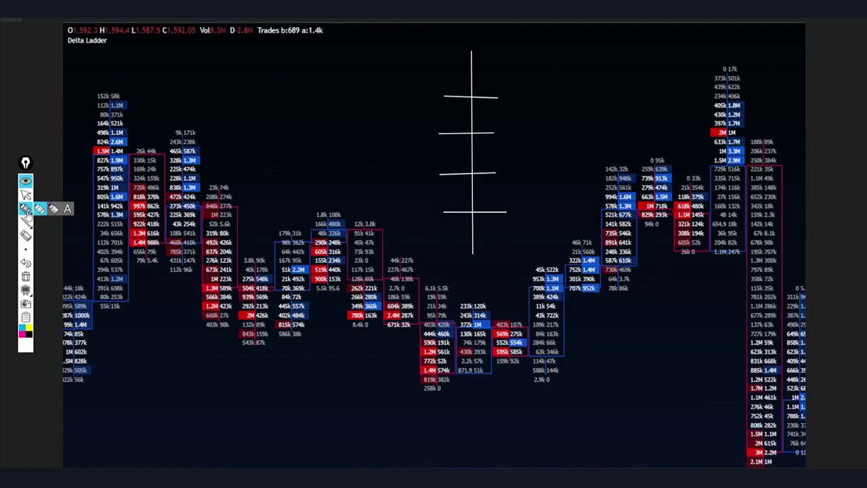
drag(485, 82, 485, 99)
mouse_move(497, 83)
mouse_down()
mouse_move(494, 98)
mouse_move(503, 99)
mouse_up()
drag(510, 83, 491, 128)
mouse_move(500, 115)
mouse_down()
mouse_move(501, 124)
mouse_move(518, 119)
mouse_up()
drag(485, 153, 485, 169)
drag(500, 154, 503, 164)
drag(510, 153, 513, 166)
mouse_move(485, 196)
mouse_down()
mouse_move(485, 211)
mouse_move(512, 201)
mouse_up()
Write 0 on the bid side of all four levels.
drag(450, 194, 453, 206)
drag(451, 151, 450, 165)
mouse_move(453, 122)
mouse_down()
mouse_move(461, 127)
mouse_move(458, 117)
mouse_up()
mouse_move(456, 91)
mouse_down()
mouse_move(449, 99)
mouse_move(461, 83)
mouse_up()
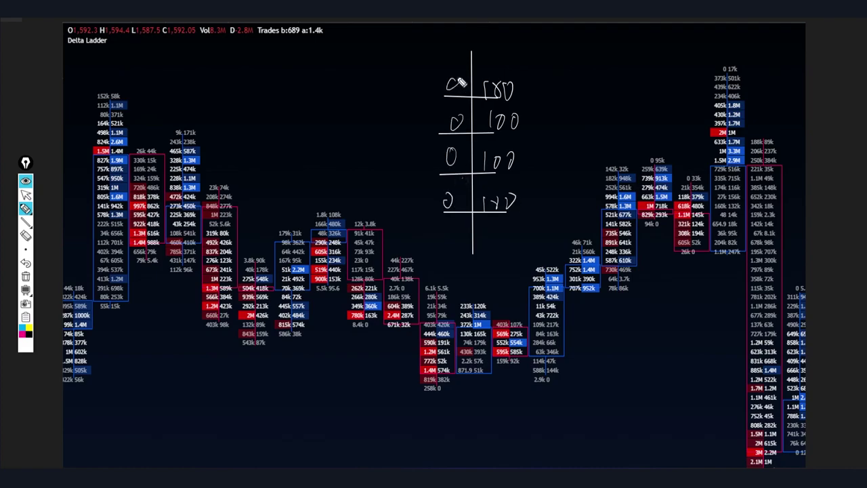
Add check-mark strokes, a base line, arrows and an oval around the number ladder.
mouse_move(455, 286)
mouse_down()
mouse_move(506, 257)
mouse_move(518, 236)
mouse_up()
drag(486, 258, 518, 262)
mouse_move(528, 227)
mouse_down()
mouse_move(493, 226)
mouse_move(576, 224)
mouse_move(393, 226)
mouse_up()
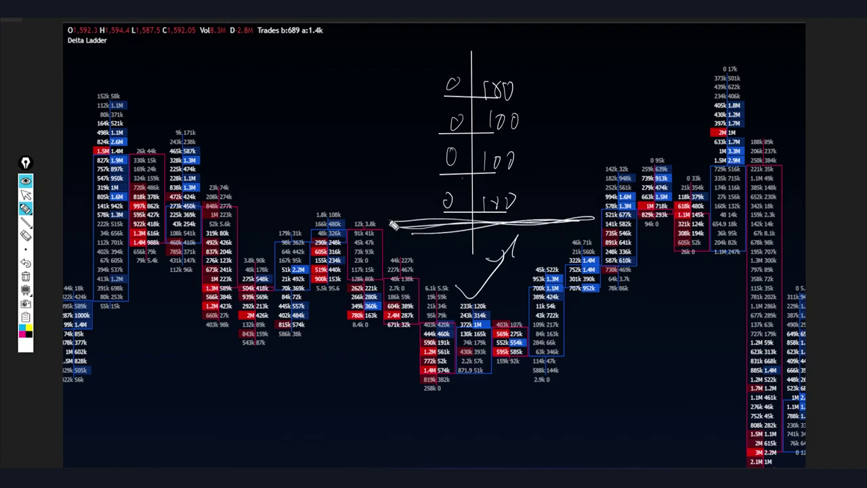
mouse_move(527, 206)
mouse_down()
mouse_move(581, 107)
mouse_move(581, 138)
mouse_up()
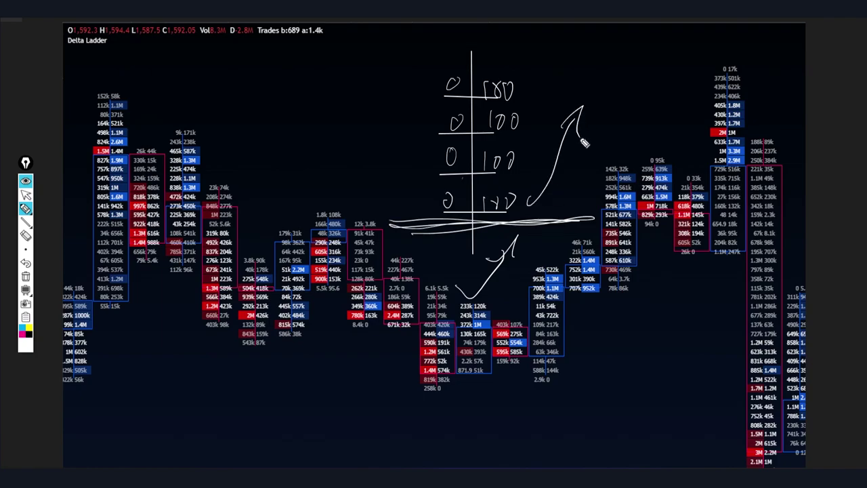
mouse_move(542, 99)
mouse_down()
mouse_move(465, 133)
mouse_move(555, 177)
mouse_move(545, 80)
mouse_up()
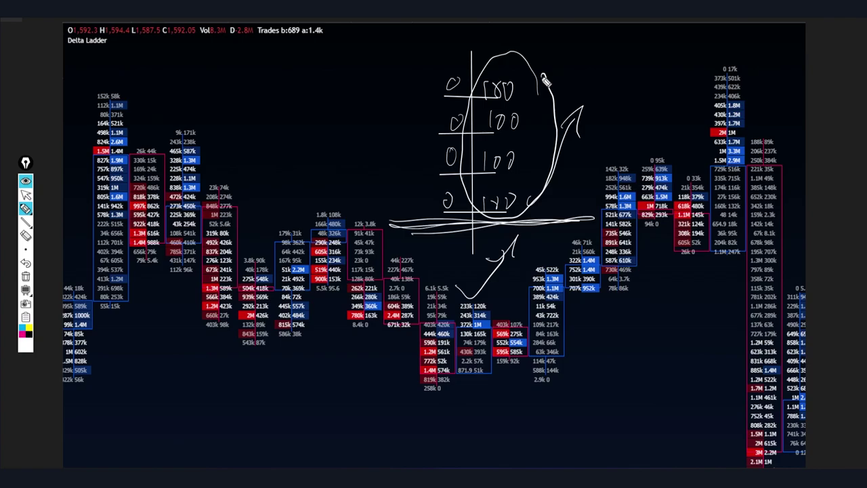
mouse_move(339, 109)
mouse_down()
mouse_move(381, 117)
mouse_move(372, 143)
mouse_up()
Clear all ink and draw a large highlighter oval around the middle candle clusters.
click(25, 277)
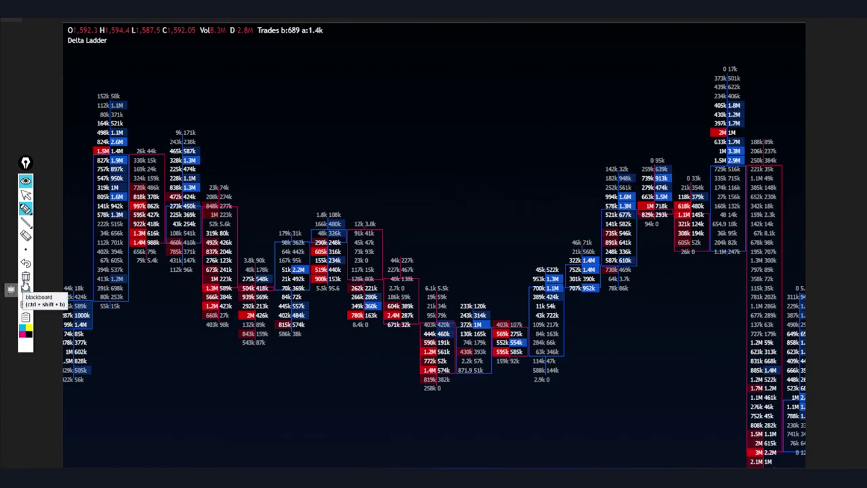
mouse_move(23, 211)
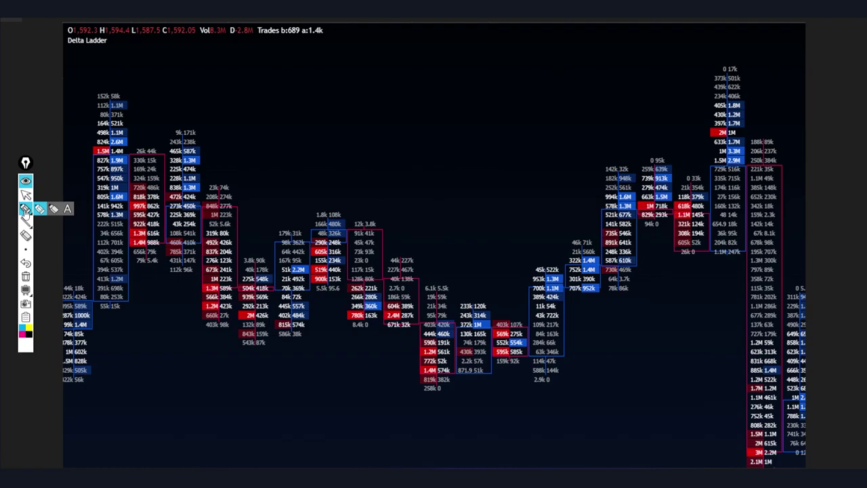
mouse_move(610, 216)
mouse_down()
mouse_move(338, 190)
mouse_move(659, 354)
mouse_move(590, 210)
mouse_up()
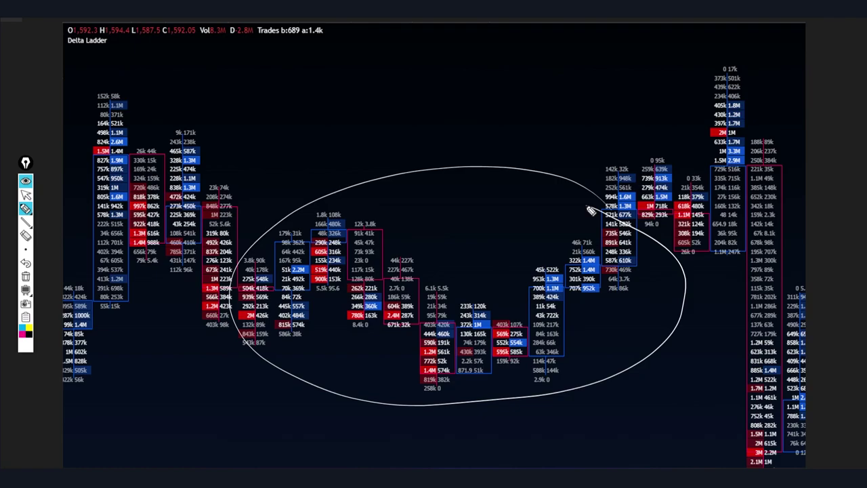
Erase the large oval and sketch a candle body with a long downward wick.
click(25, 236)
click(233, 258)
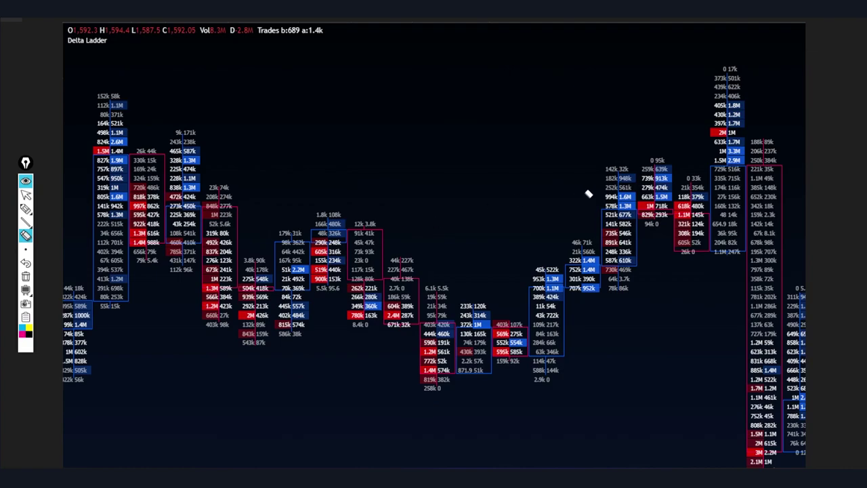
click(25, 209)
mouse_move(464, 92)
mouse_down()
mouse_move(485, 163)
mouse_move(480, 86)
mouse_move(469, 85)
mouse_up()
drag(480, 155, 489, 258)
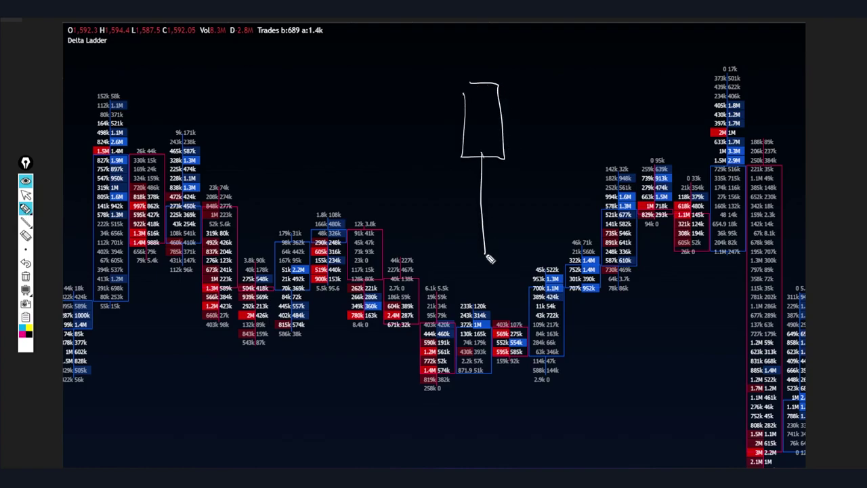
Clear the ink and redraw the candle, then sketch and erase a second candle and arrow.
click(26, 277)
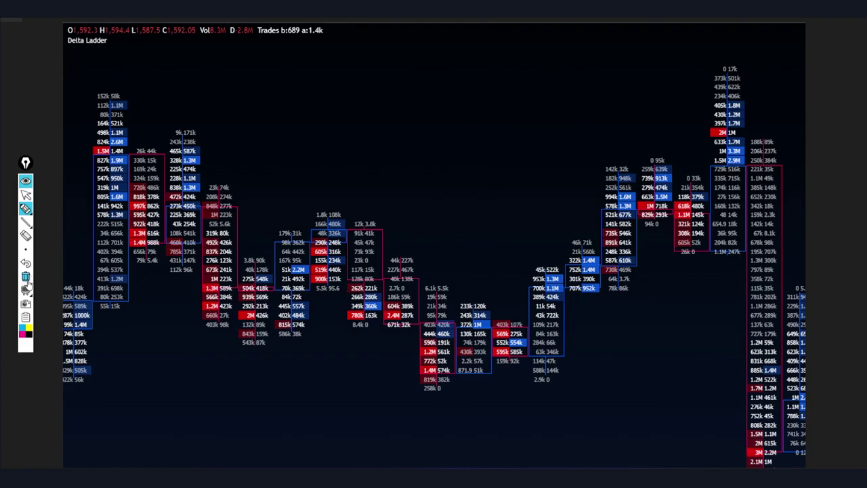
mouse_move(457, 125)
mouse_down()
mouse_move(458, 140)
mouse_move(499, 123)
mouse_move(461, 120)
mouse_move(482, 258)
mouse_up()
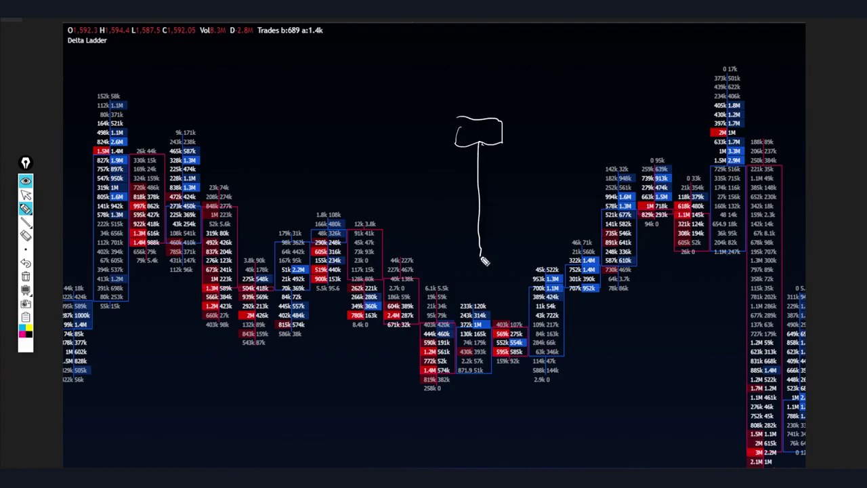
mouse_move(529, 118)
mouse_down()
mouse_move(535, 251)
mouse_move(575, 185)
mouse_move(540, 115)
mouse_up()
mouse_move(633, 86)
mouse_down()
mouse_move(585, 127)
mouse_move(616, 131)
mouse_up()
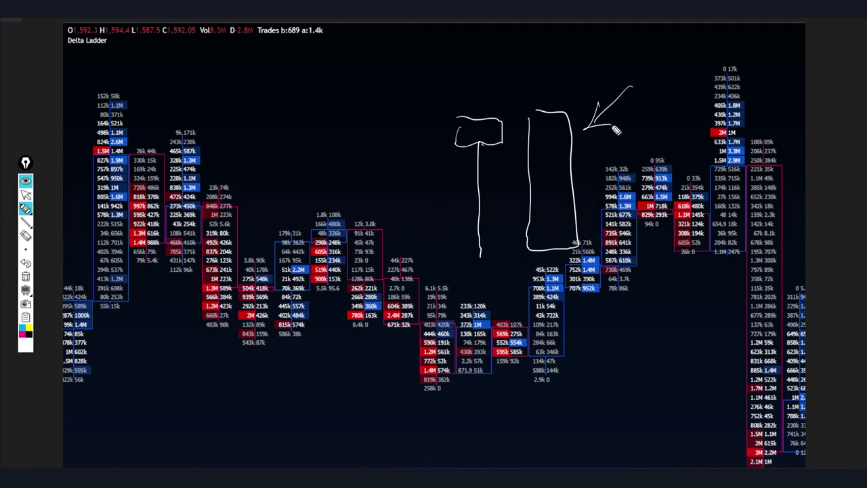
drag(587, 109, 548, 162)
drag(602, 123, 616, 96)
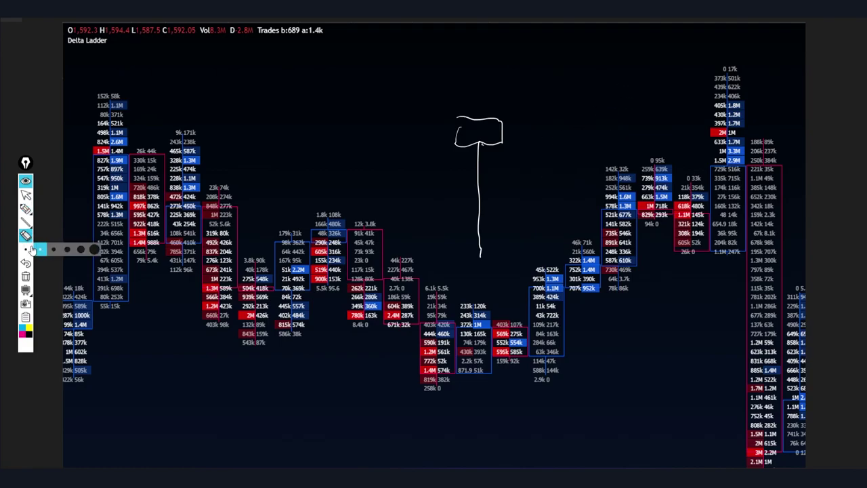
Hatch a curved shape off the candle's wick and add stacked ovals beside it.
click(26, 209)
mouse_move(478, 143)
mouse_down()
mouse_move(444, 203)
mouse_move(439, 240)
mouse_move(486, 269)
mouse_up()
mouse_move(474, 174)
mouse_down()
mouse_move(433, 170)
mouse_move(469, 207)
mouse_move(437, 228)
mouse_move(434, 241)
mouse_up()
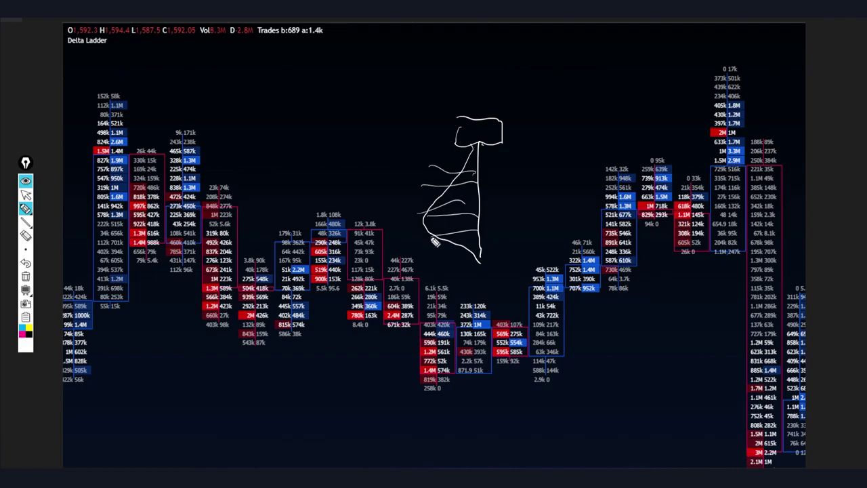
mouse_move(501, 245)
mouse_down()
mouse_move(504, 203)
mouse_move(495, 201)
mouse_up()
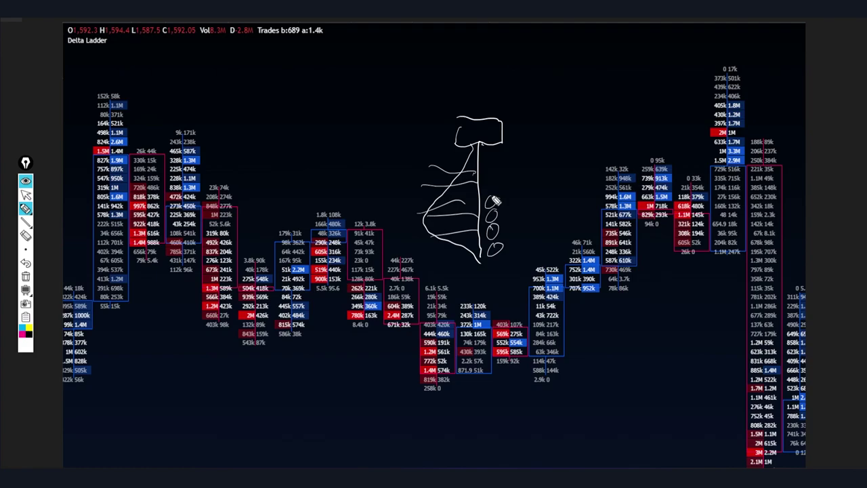
Draw a large price arc to the candle, two horizontal levels, an arrow and a loop around the red lows.
mouse_move(217, 81)
mouse_down()
mouse_move(260, 132)
mouse_move(318, 63)
mouse_move(376, 37)
mouse_move(407, 47)
mouse_move(424, 65)
mouse_up()
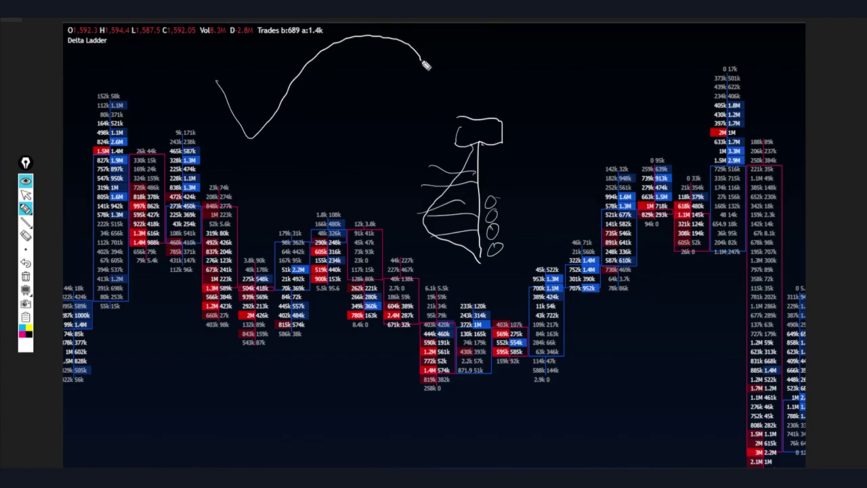
drag(424, 65, 469, 138)
drag(211, 145, 566, 144)
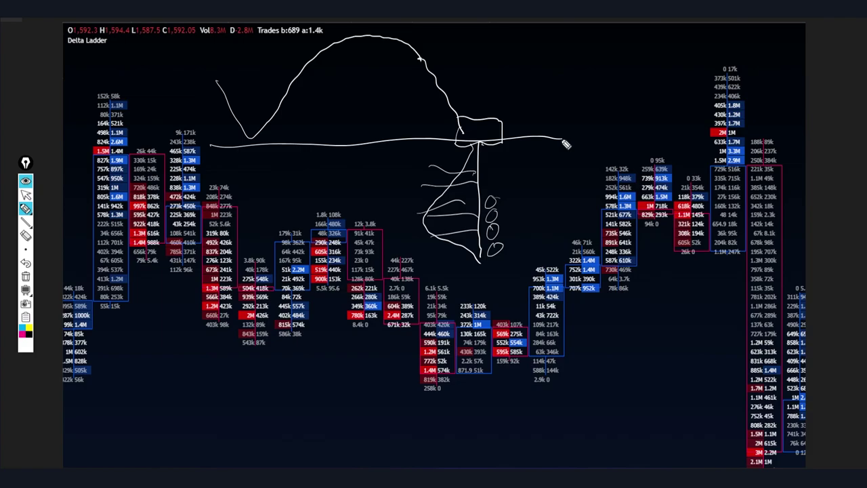
mouse_move(452, 298)
mouse_down()
mouse_move(435, 266)
mouse_move(465, 273)
mouse_up()
drag(425, 330, 443, 337)
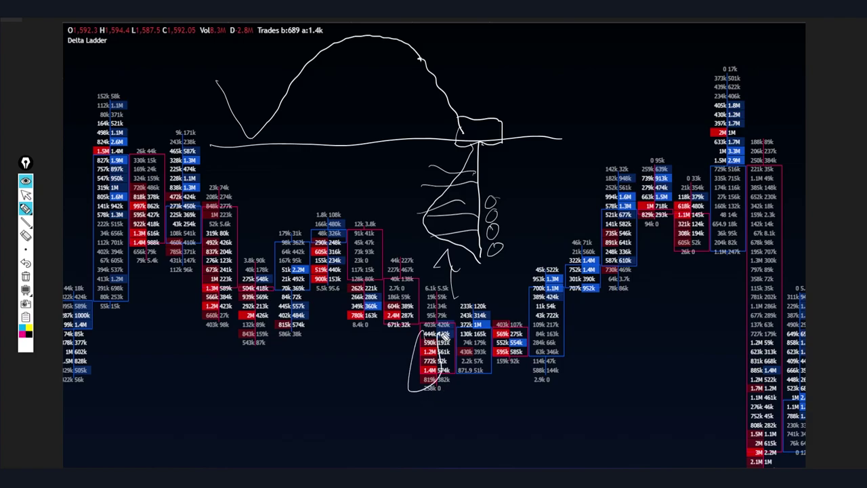
drag(164, 351, 628, 338)
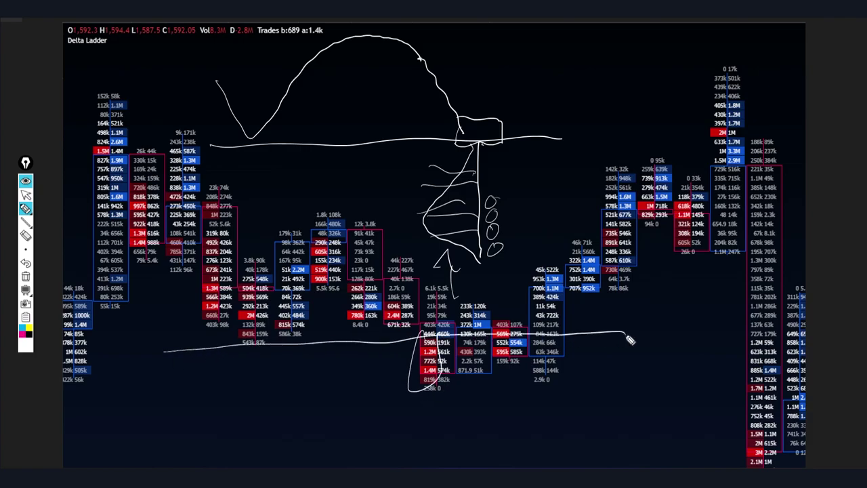
Clear the sketches and draw one long straight horizontal level line across the chart.
click(25, 278)
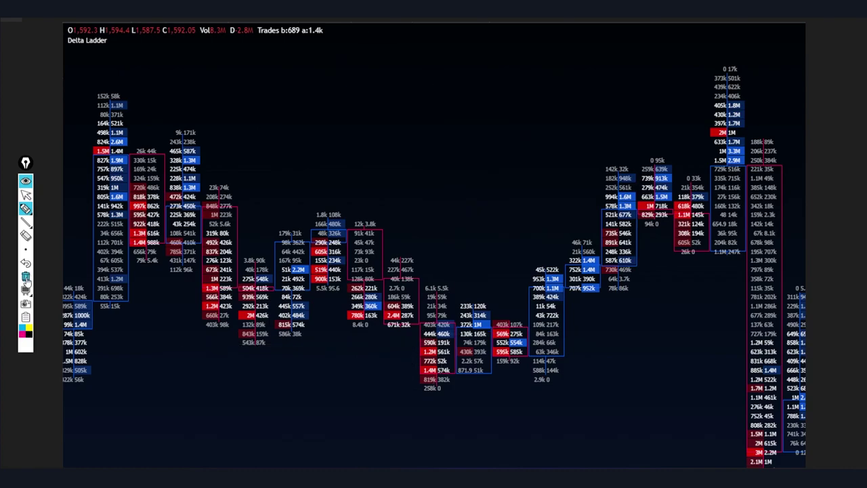
click(25, 226)
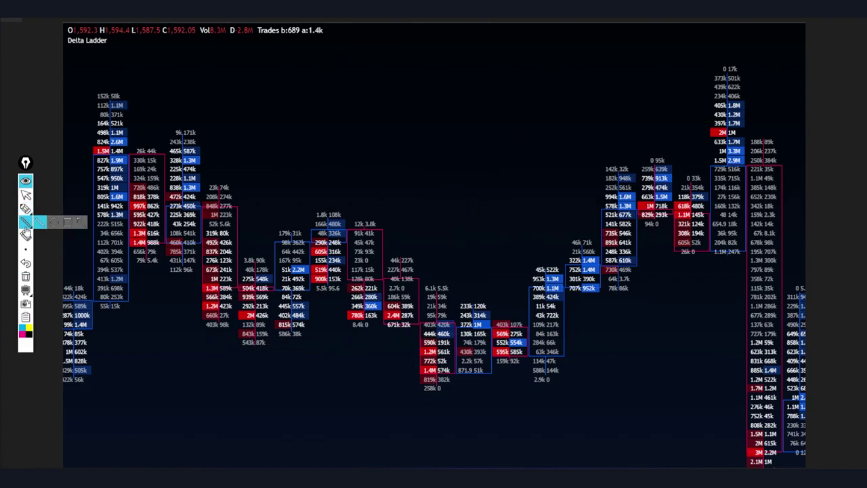
drag(156, 348, 379, 344)
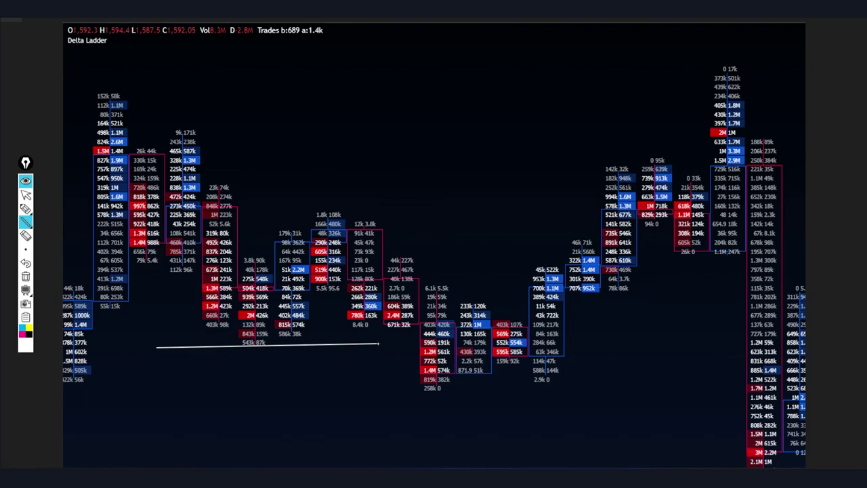
click(26, 276)
drag(139, 333, 644, 329)
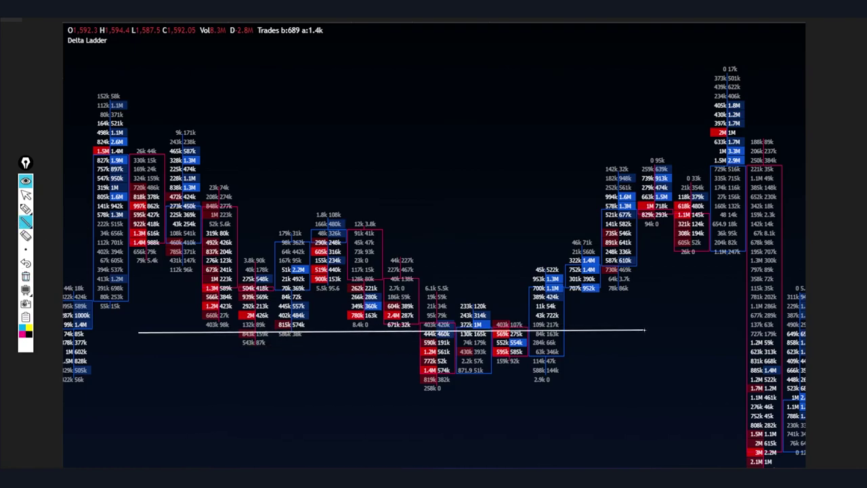
Mark X's where price touched the level line and circle the red cells at the low.
click(26, 207)
mouse_move(197, 313)
mouse_down()
mouse_move(219, 335)
mouse_move(203, 335)
mouse_up()
drag(260, 316, 262, 336)
drag(305, 314, 320, 332)
mouse_move(321, 314)
mouse_down()
mouse_move(304, 334)
mouse_move(366, 332)
mouse_up()
drag(362, 314, 354, 342)
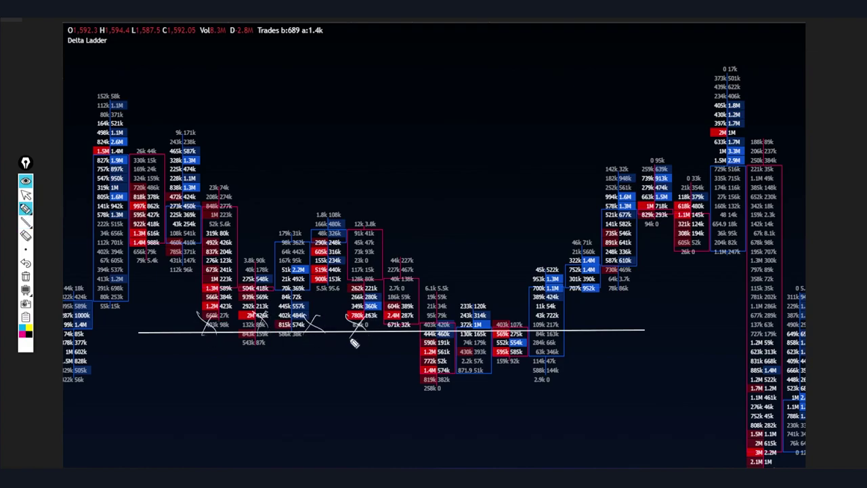
mouse_move(433, 335)
mouse_down()
mouse_move(449, 387)
mouse_move(443, 344)
mouse_up()
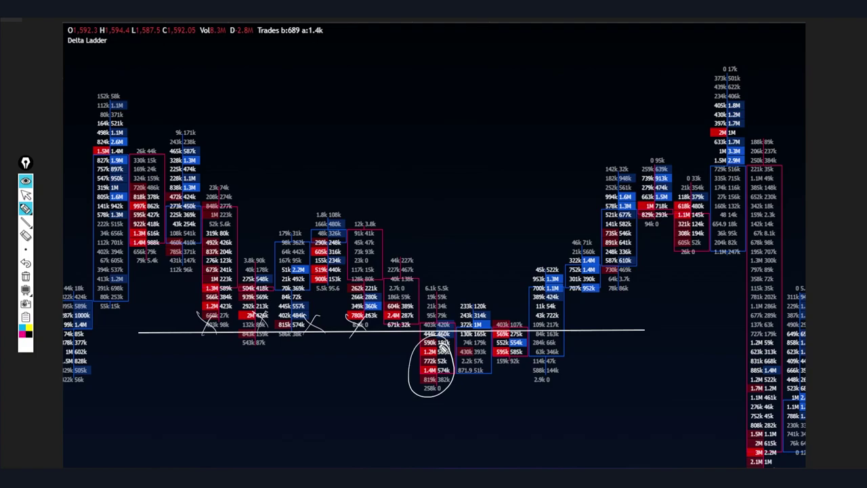
Sketch the wavy price path through the columns, an ellipse around lower columns, and tick marks below.
drag(443, 345, 584, 290)
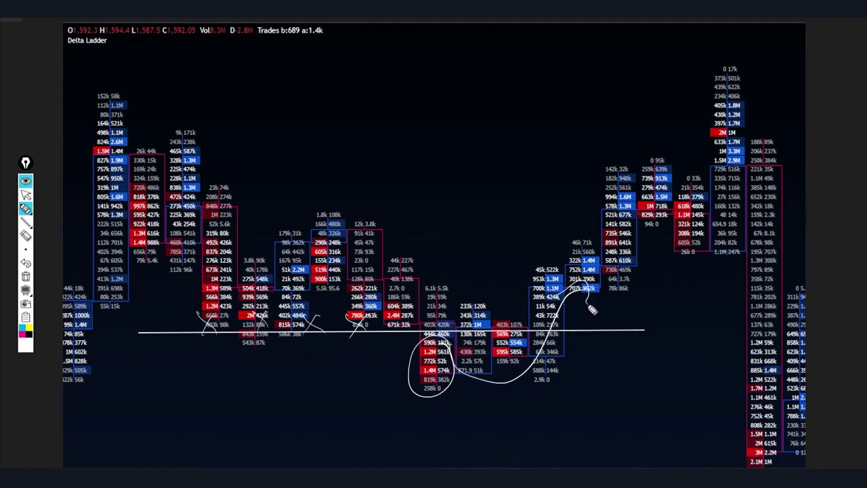
mouse_move(84, 342)
mouse_down()
mouse_move(154, 192)
mouse_move(237, 275)
mouse_move(391, 284)
mouse_move(425, 333)
mouse_up()
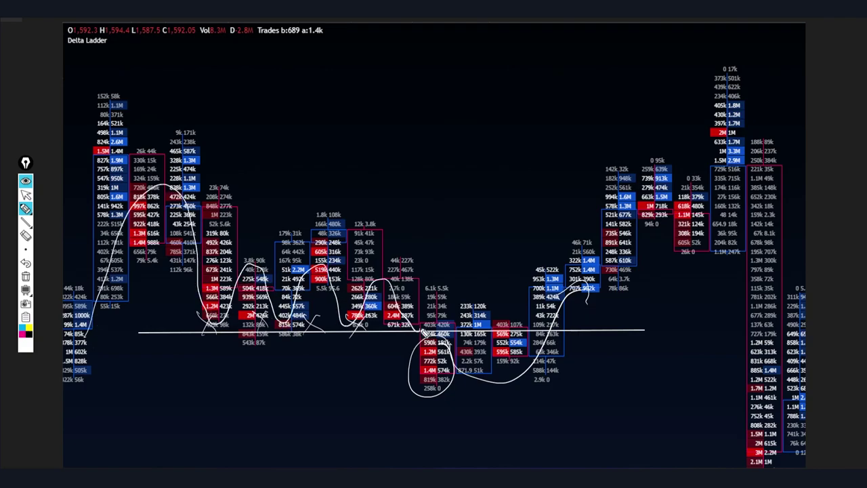
mouse_move(459, 391)
mouse_down()
mouse_move(482, 429)
mouse_move(502, 426)
mouse_up()
mouse_move(559, 335)
mouse_down()
mouse_move(398, 352)
mouse_move(499, 352)
mouse_up()
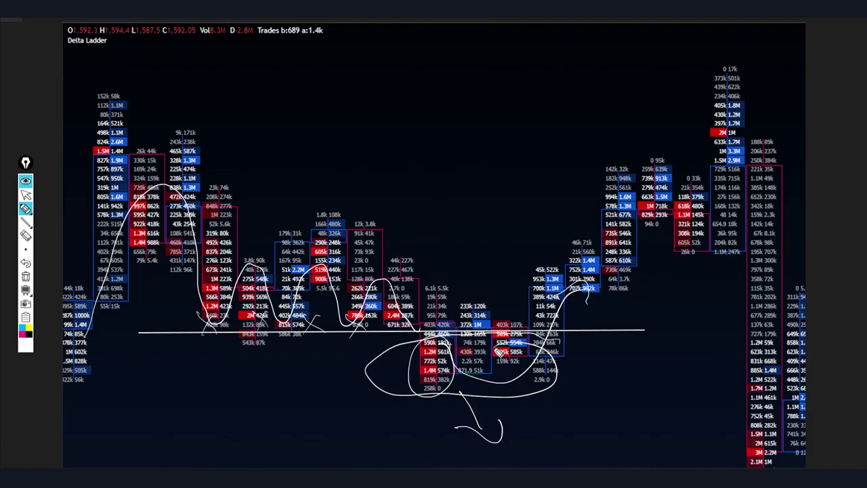
drag(282, 440, 282, 458)
mouse_move(302, 444)
mouse_down()
mouse_move(302, 454)
mouse_move(321, 454)
mouse_up()
mouse_move(345, 446)
mouse_down()
mouse_move(394, 405)
mouse_move(410, 458)
mouse_move(444, 390)
mouse_move(457, 465)
mouse_up()
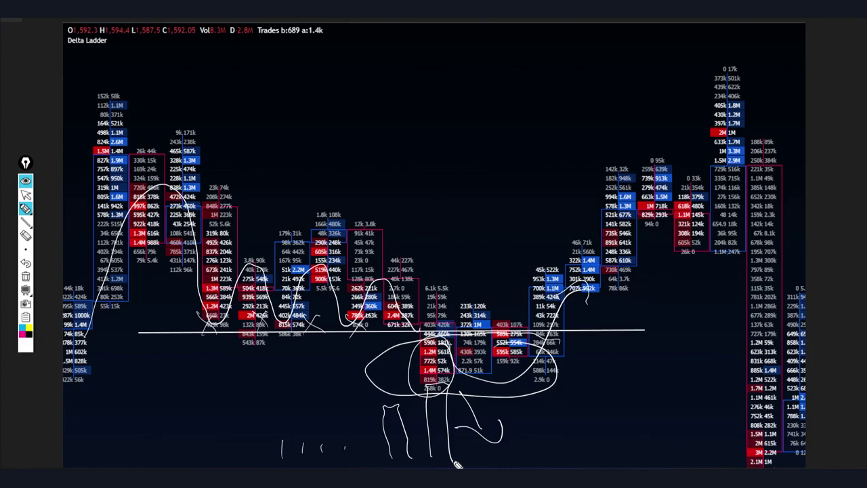
Clear all sketches, draw a vertical line above the chart, then erase it.
click(25, 288)
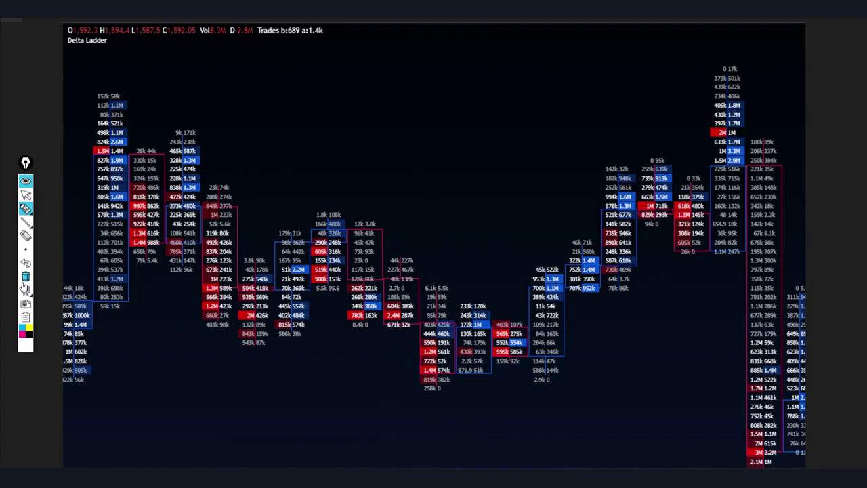
mouse_move(26, 209)
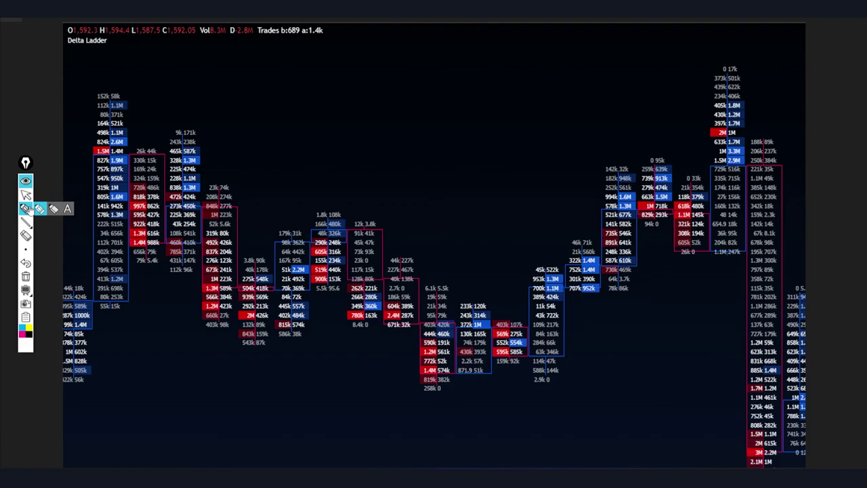
click(26, 210)
drag(464, 75, 471, 232)
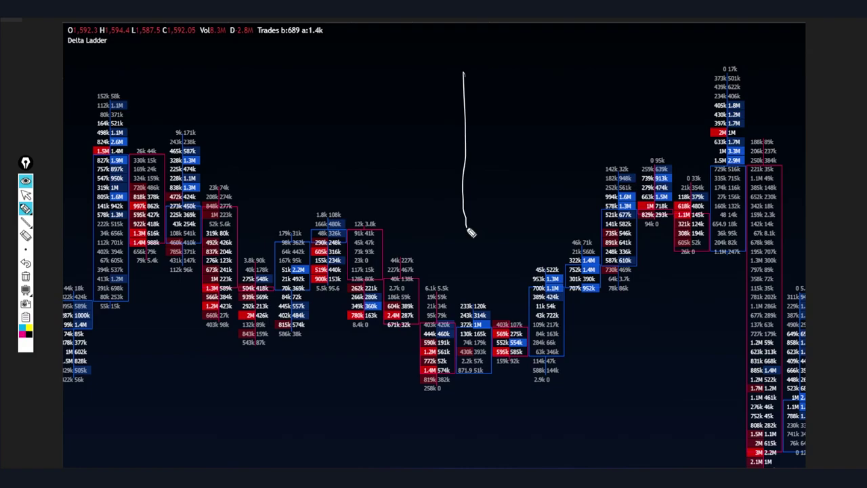
key(e)
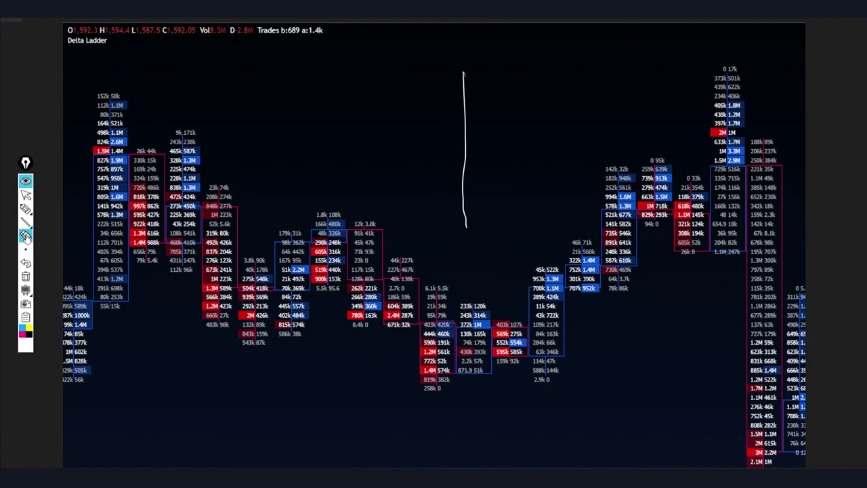
click(463, 189)
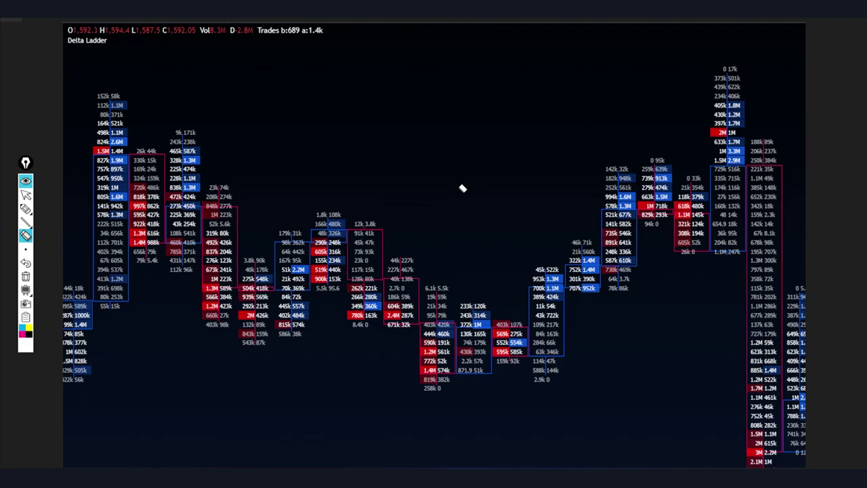
Circle the middle ladder column, add a short horizontal stroke above, then erase the circle.
click(24, 209)
mouse_move(458, 298)
mouse_down()
mouse_move(432, 263)
mouse_move(432, 426)
mouse_move(460, 308)
mouse_move(464, 381)
mouse_move(406, 377)
mouse_move(470, 369)
mouse_move(441, 382)
mouse_up()
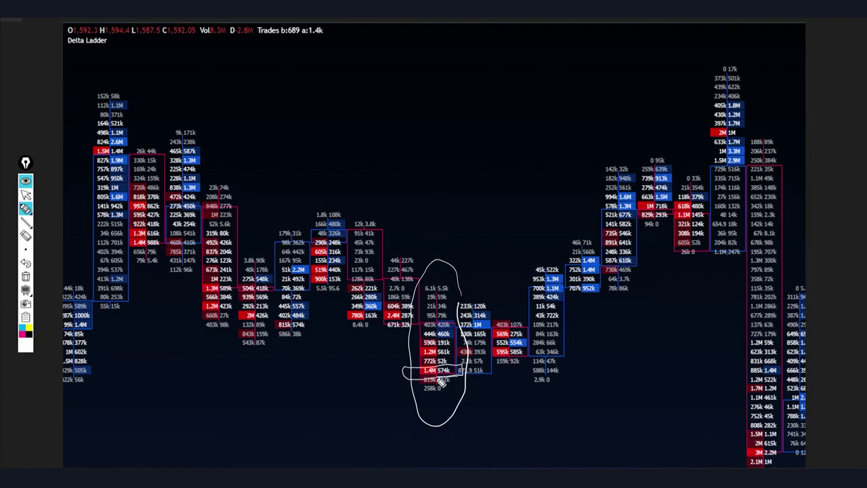
mouse_move(441, 168)
mouse_down()
mouse_move(527, 169)
mouse_move(428, 178)
mouse_up()
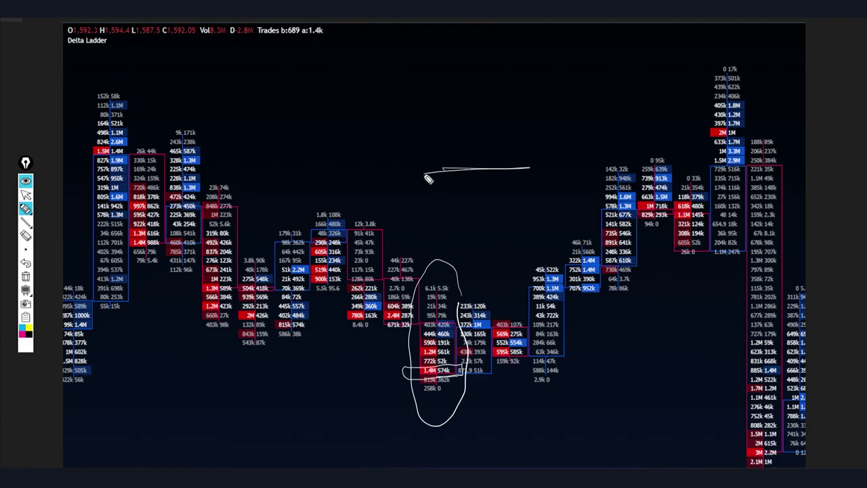
key(ctrl+shift+e)
mouse_move(453, 306)
mouse_down()
mouse_move(449, 354)
mouse_move(421, 406)
mouse_up()
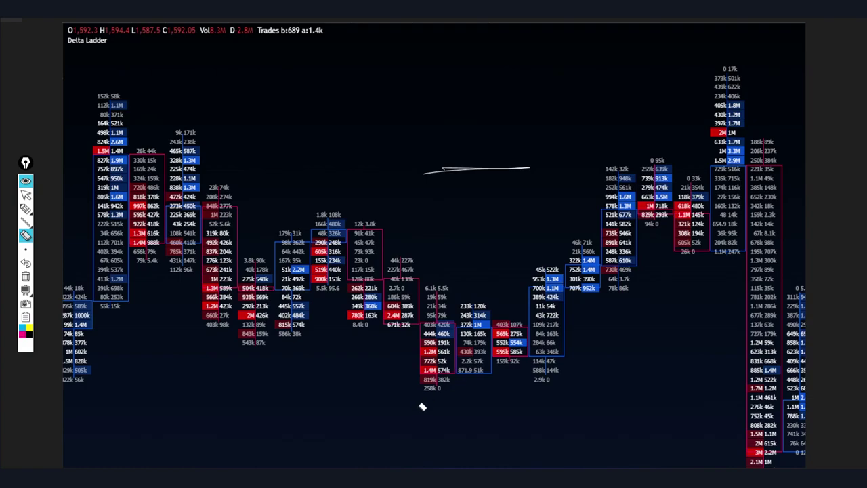
Erase the horizontal stroke, then sketch two struck-through boxes and a P shape above the chart.
drag(528, 142, 483, 185)
click(26, 208)
mouse_move(488, 113)
mouse_down()
mouse_move(489, 189)
mouse_move(522, 116)
mouse_move(487, 107)
mouse_up()
mouse_move(538, 59)
mouse_down()
mouse_move(540, 150)
mouse_move(563, 64)
mouse_move(540, 62)
mouse_up()
drag(521, 115, 485, 174)
drag(563, 67, 541, 122)
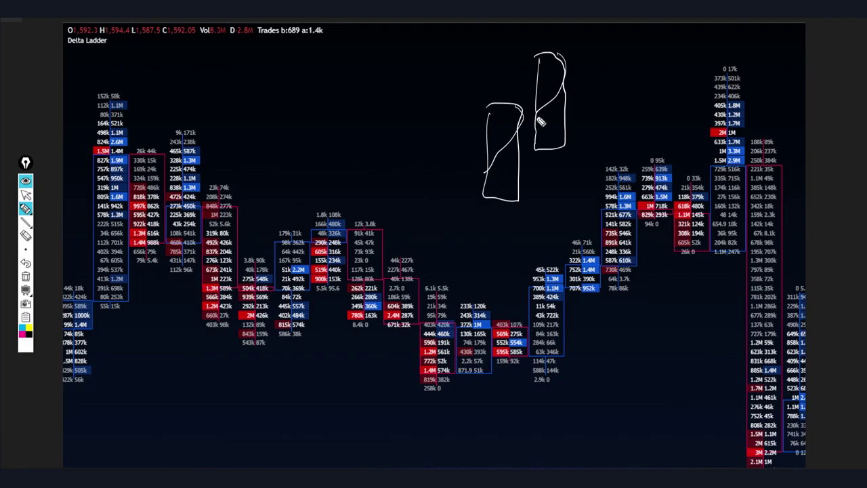
drag(401, 67, 404, 215)
drag(401, 66, 411, 139)
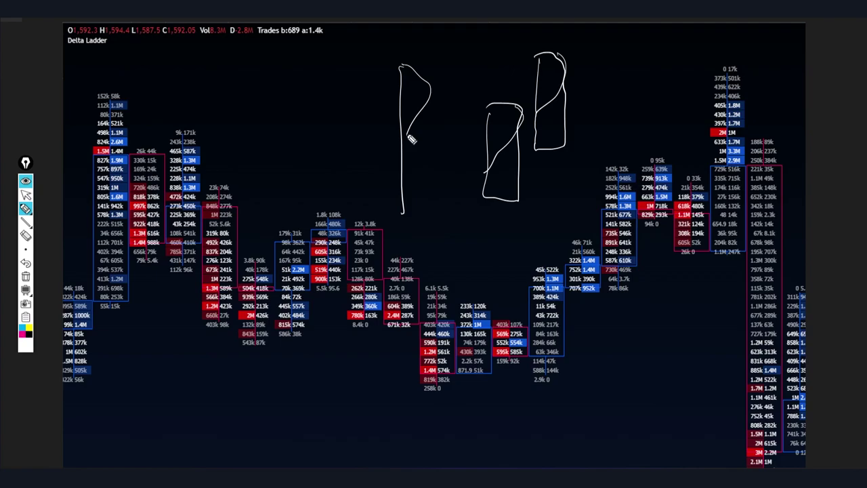
Erase the P and both box sketches, then reselect the pen.
click(25, 235)
mouse_move(419, 95)
mouse_down()
mouse_move(401, 68)
mouse_move(527, 54)
mouse_move(459, 193)
mouse_up()
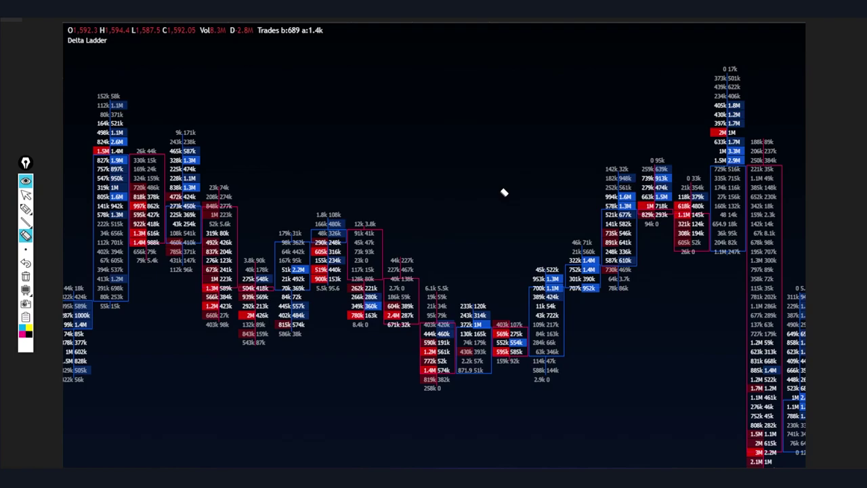
click(25, 209)
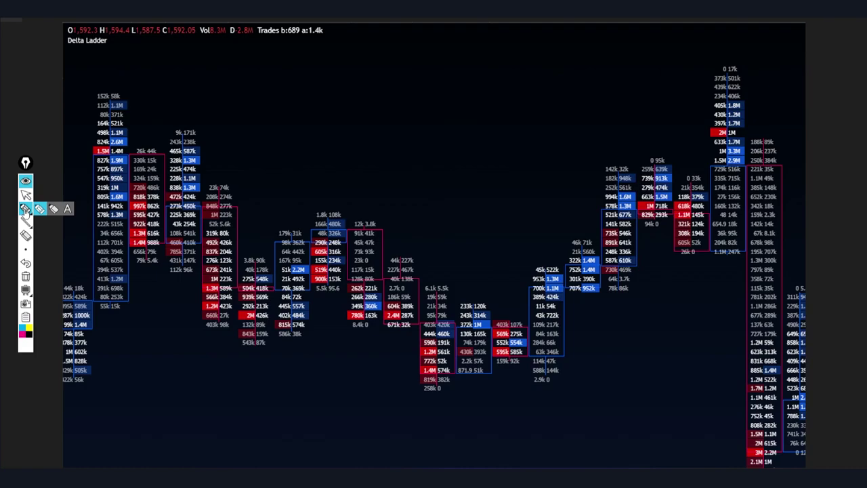
click(25, 209)
drag(425, 333, 437, 337)
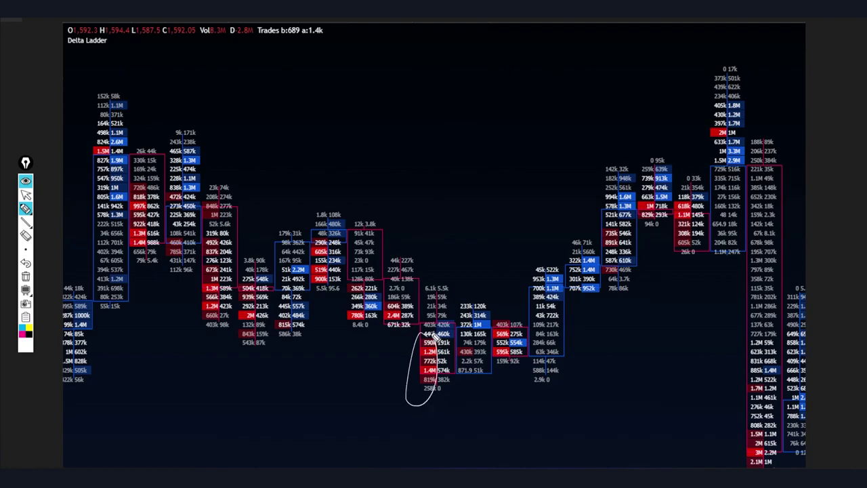
mouse_move(483, 356)
mouse_down()
mouse_move(476, 298)
mouse_move(487, 295)
mouse_up()
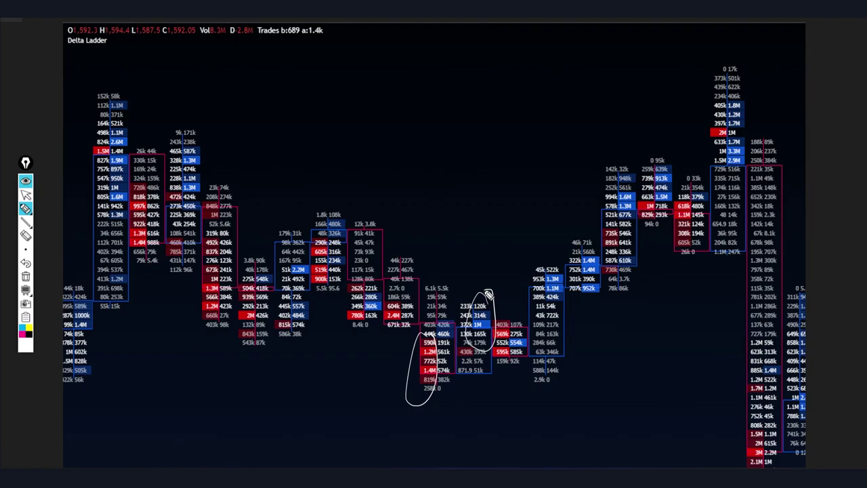
drag(468, 58, 477, 249)
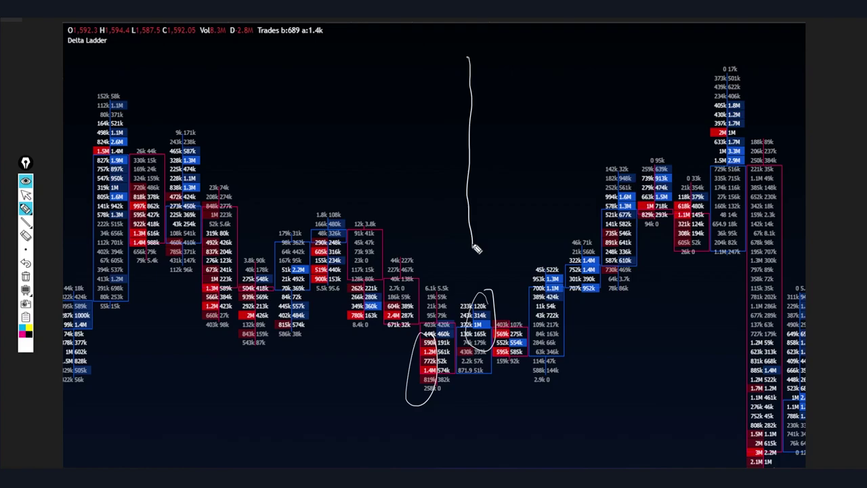
mouse_move(463, 46)
mouse_down()
mouse_move(486, 64)
mouse_move(519, 128)
mouse_move(476, 234)
mouse_move(477, 255)
mouse_up()
mouse_move(513, 116)
mouse_down()
mouse_move(466, 117)
mouse_move(512, 140)
mouse_up()
mouse_move(467, 91)
mouse_down()
mouse_move(535, 92)
mouse_move(495, 118)
mouse_move(483, 140)
mouse_move(493, 136)
mouse_up()
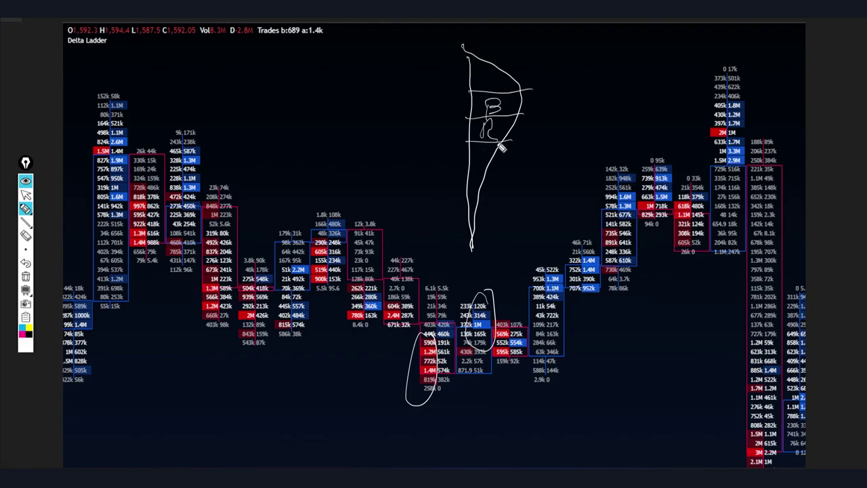
drag(485, 73, 499, 91)
drag(538, 71, 566, 74)
mouse_move(587, 66)
mouse_down()
mouse_move(579, 79)
mouse_move(601, 72)
mouse_up()
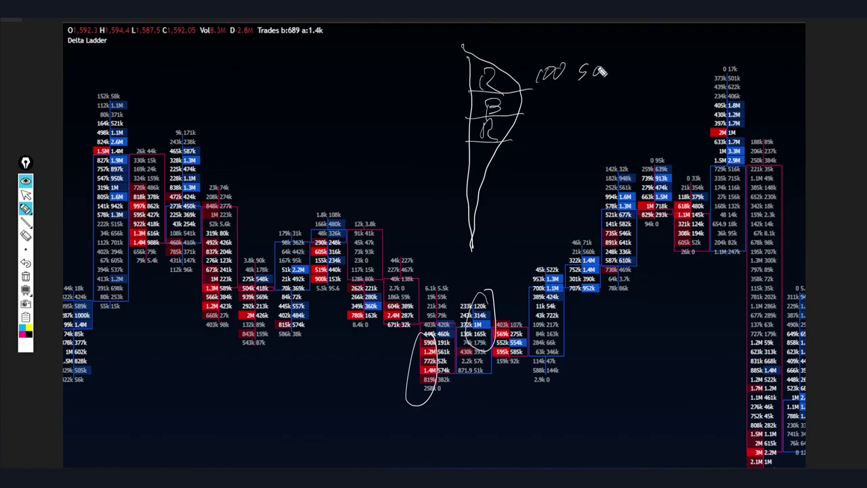
mouse_move(548, 99)
mouse_down()
mouse_move(544, 110)
mouse_move(633, 98)
mouse_up()
mouse_move(627, 92)
mouse_down()
mouse_move(627, 105)
mouse_move(637, 104)
mouse_up()
drag(656, 91, 632, 70)
mouse_move(646, 63)
mouse_down()
mouse_move(642, 76)
mouse_move(660, 67)
mouse_up()
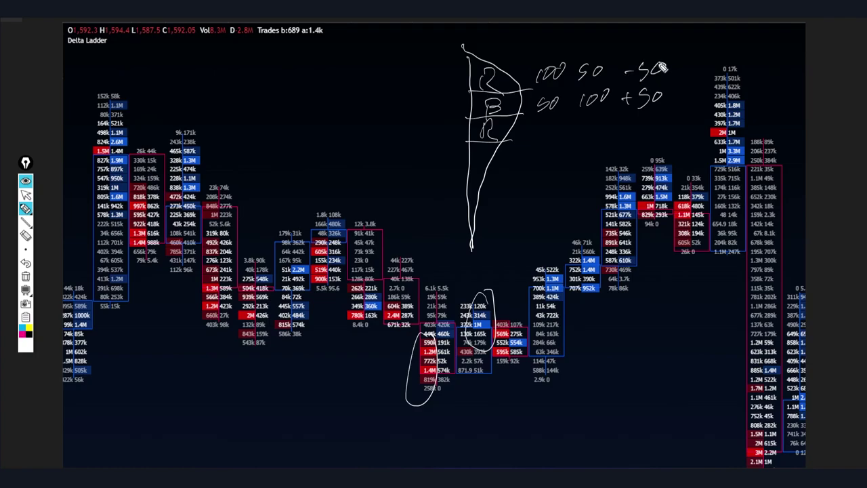
click(26, 237)
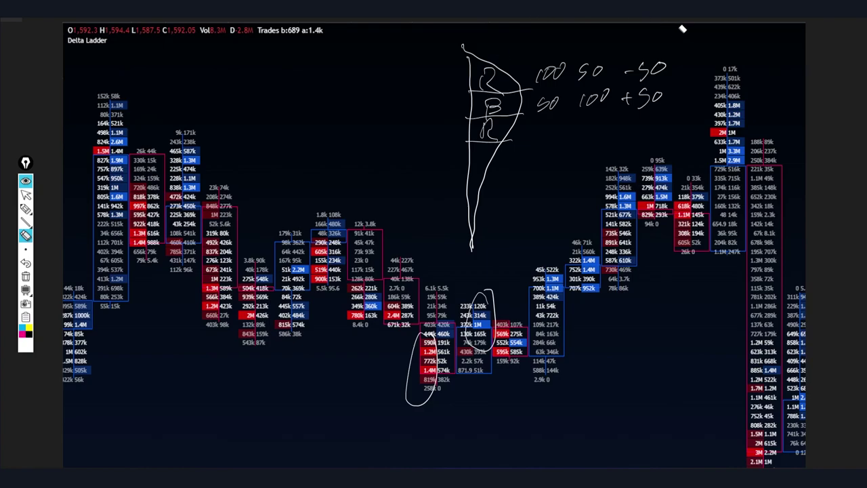
mouse_move(483, 43)
mouse_down()
mouse_move(573, 27)
mouse_move(573, 65)
mouse_move(623, 97)
mouse_move(607, 110)
mouse_move(432, 164)
mouse_move(573, 253)
mouse_move(413, 415)
mouse_up()
click(25, 209)
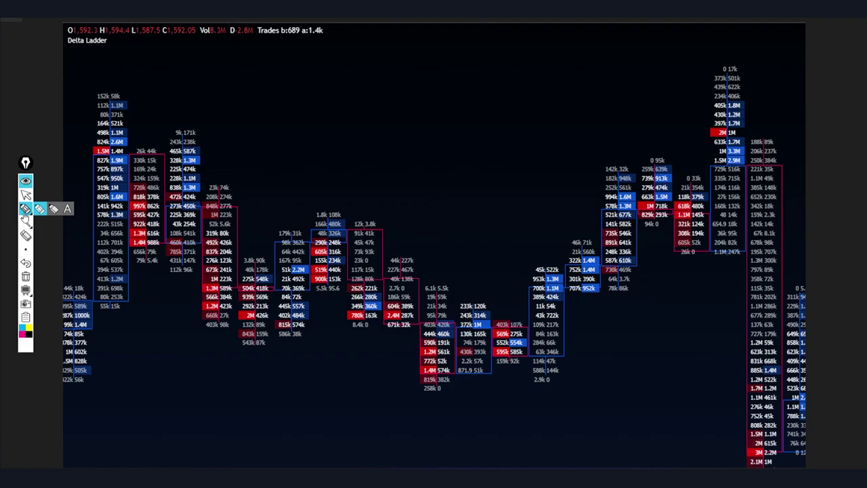
drag(503, 118, 430, 120)
mouse_move(465, 49)
mouse_down()
mouse_move(470, 170)
mouse_move(465, 40)
mouse_up()
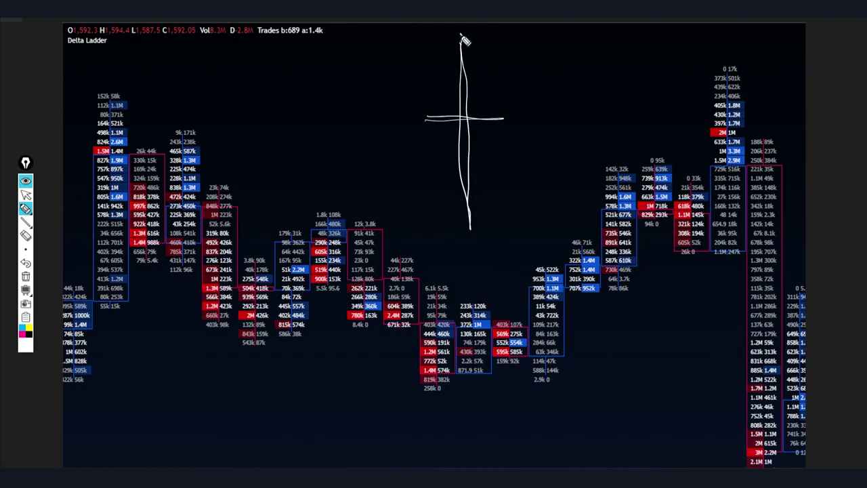
drag(434, 145, 422, 155)
drag(428, 193, 439, 195)
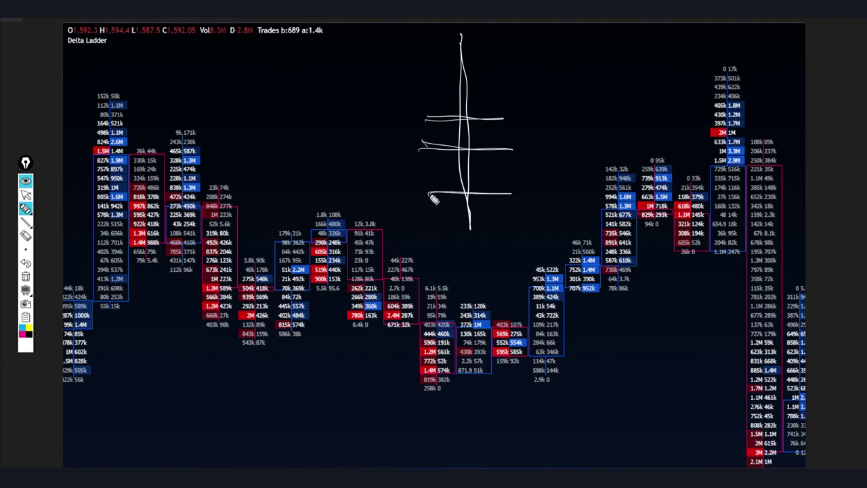
mouse_move(427, 130)
mouse_down()
mouse_move(429, 143)
mouse_move(442, 131)
mouse_move(458, 138)
mouse_up()
drag(365, 132, 376, 151)
mouse_move(389, 139)
mouse_down()
mouse_move(397, 143)
mouse_move(409, 121)
mouse_up()
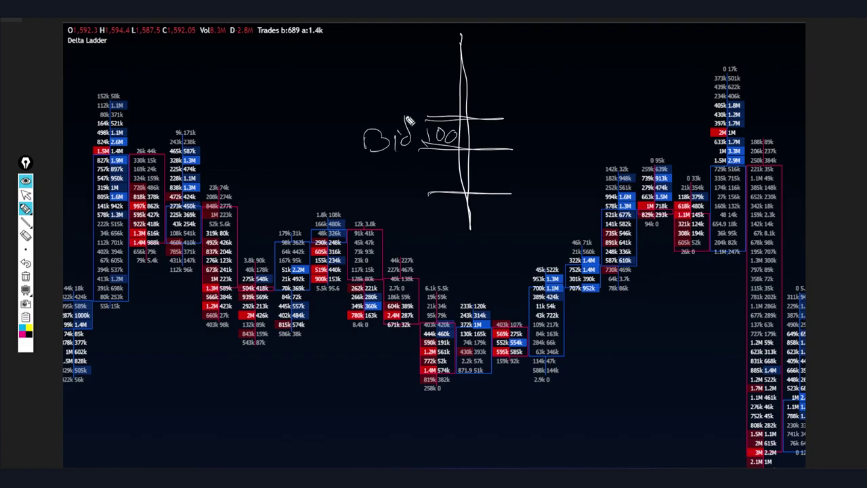
drag(483, 134, 556, 145)
drag(574, 126, 584, 143)
mouse_move(260, 134)
mouse_down()
mouse_move(277, 153)
mouse_move(304, 134)
mouse_up()
mouse_move(322, 125)
mouse_down()
mouse_move(322, 149)
mouse_move(336, 150)
mouse_up()
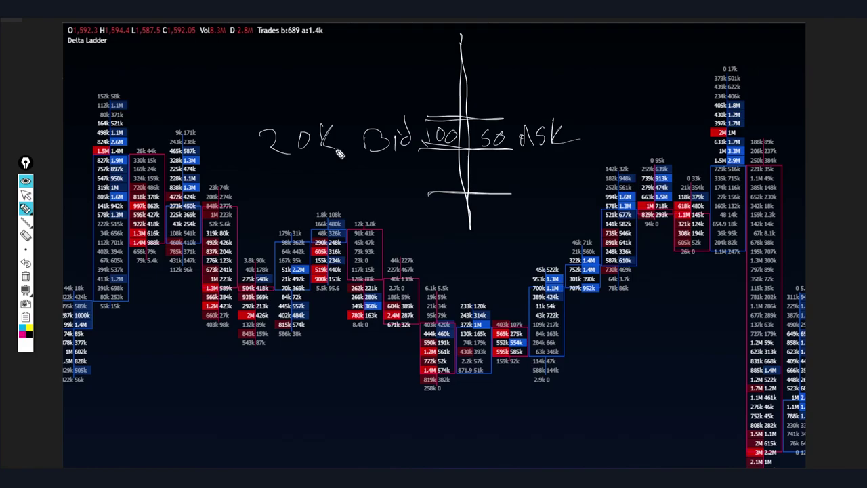
key(e)
mouse_move(369, 139)
mouse_down()
mouse_move(519, 136)
mouse_move(510, 218)
mouse_move(432, 157)
mouse_up()
click(26, 221)
drag(396, 132, 488, 132)
mouse_move(443, 48)
mouse_down()
mouse_move(448, 244)
mouse_move(445, 234)
mouse_up()
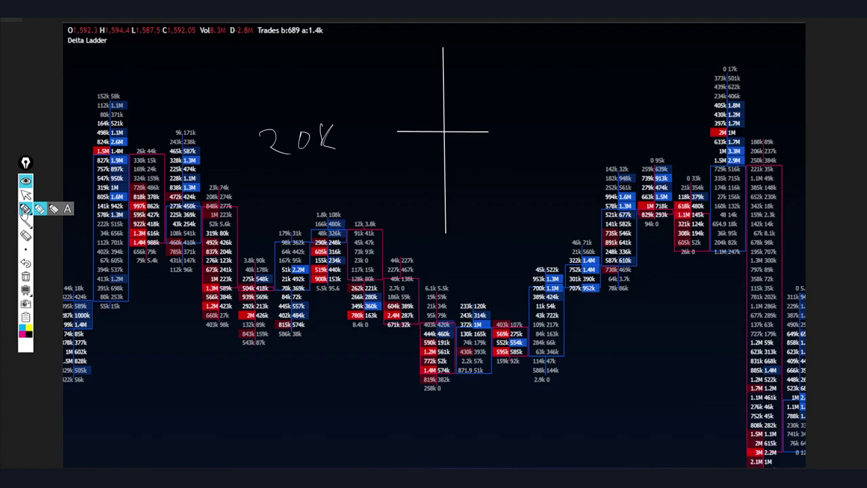
click(25, 210)
mouse_move(474, 111)
mouse_down()
mouse_move(458, 128)
mouse_move(492, 119)
mouse_move(501, 130)
mouse_up()
drag(518, 113, 521, 139)
drag(383, 149, 381, 164)
drag(403, 148, 428, 161)
drag(440, 145, 439, 167)
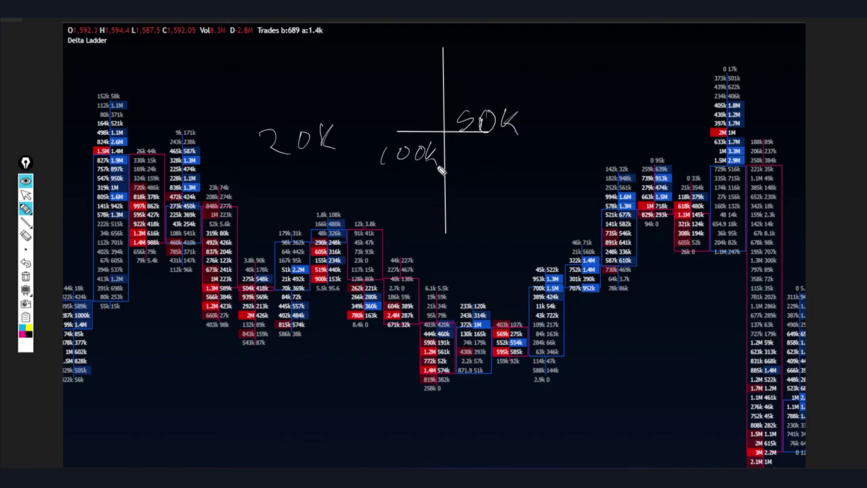
mouse_move(525, 116)
mouse_down()
mouse_move(507, 158)
mouse_move(528, 172)
mouse_up()
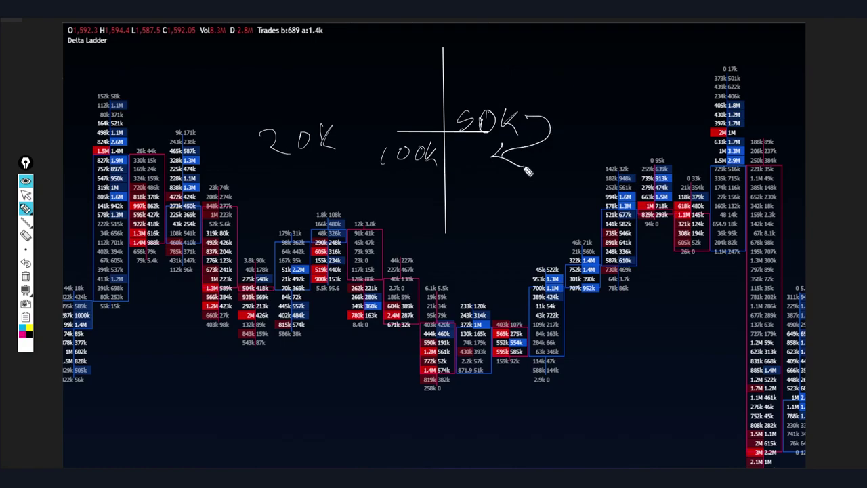
mouse_move(578, 69)
mouse_down()
mouse_move(576, 59)
mouse_move(567, 61)
mouse_move(406, 141)
mouse_up()
click(25, 277)
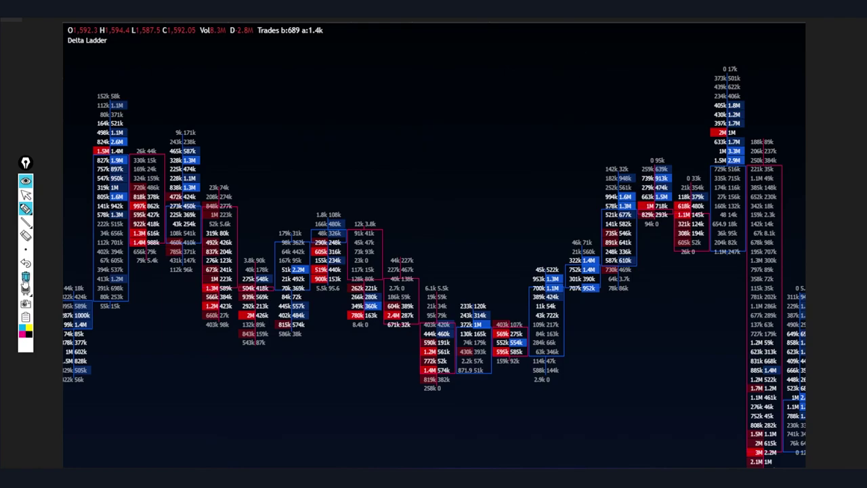
click(25, 221)
mouse_move(369, 132)
mouse_down()
mouse_move(519, 139)
mouse_move(530, 121)
mouse_up()
click(25, 208)
drag(549, 117, 566, 138)
mouse_move(409, 30)
mouse_down()
mouse_move(418, 80)
mouse_move(352, 130)
mouse_move(425, 210)
mouse_move(423, 232)
mouse_up()
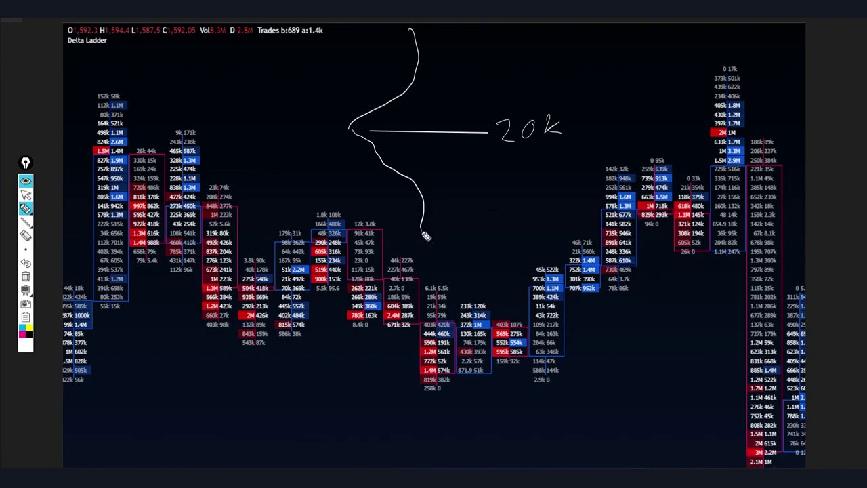
mouse_move(351, 138)
mouse_down()
mouse_move(378, 150)
mouse_move(319, 121)
mouse_move(324, 134)
mouse_up()
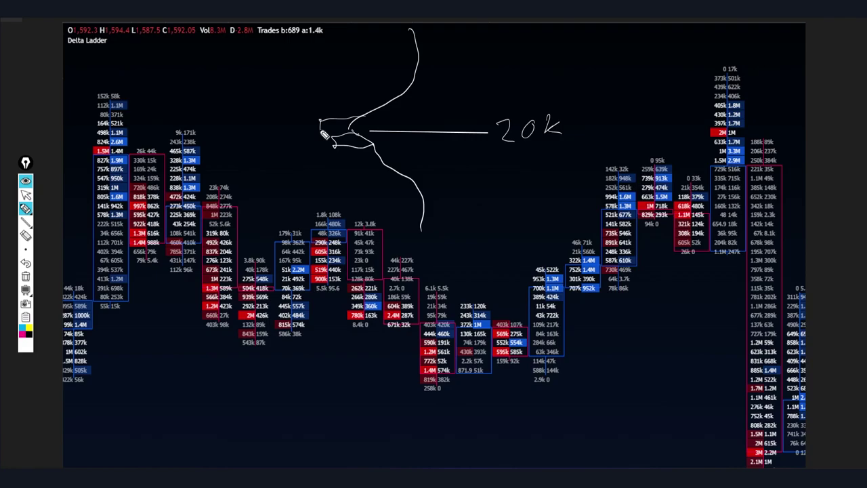
mouse_move(401, 138)
mouse_down()
mouse_move(399, 152)
mouse_move(413, 139)
mouse_up()
drag(428, 138, 472, 119)
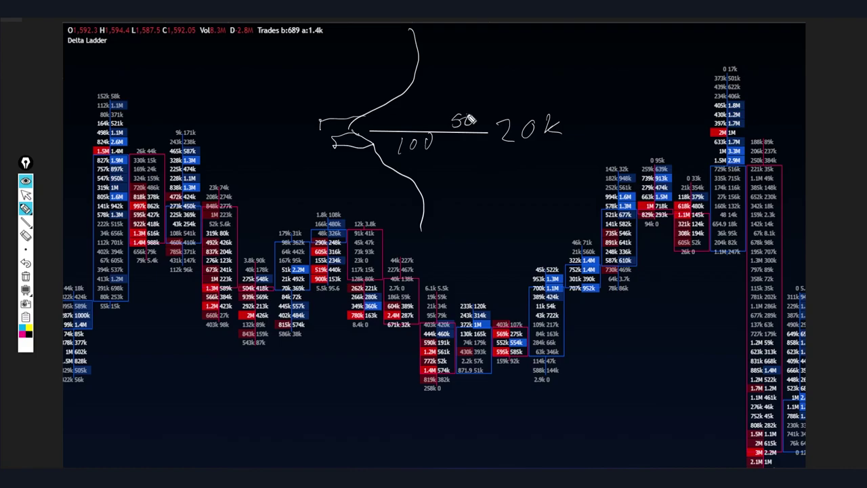
mouse_move(738, 63)
mouse_down()
mouse_move(725, 88)
mouse_move(735, 92)
mouse_up()
mouse_move(714, 147)
mouse_down()
mouse_move(710, 167)
mouse_move(712, 154)
mouse_up()
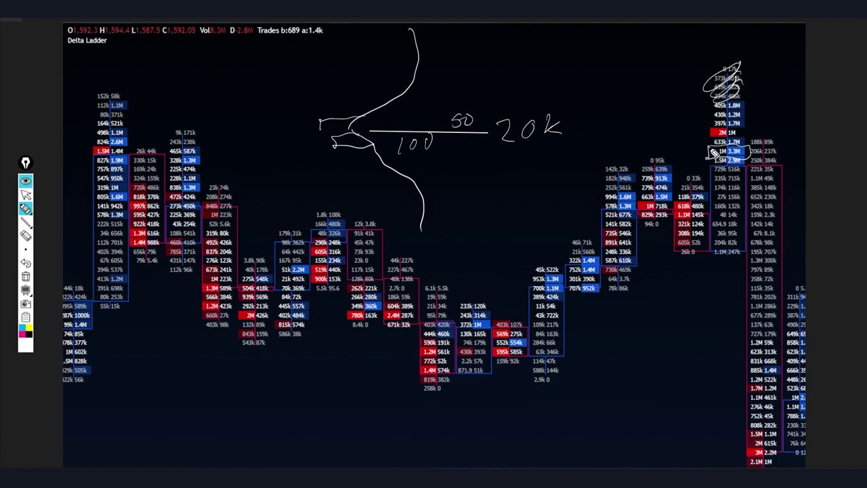
click(26, 277)
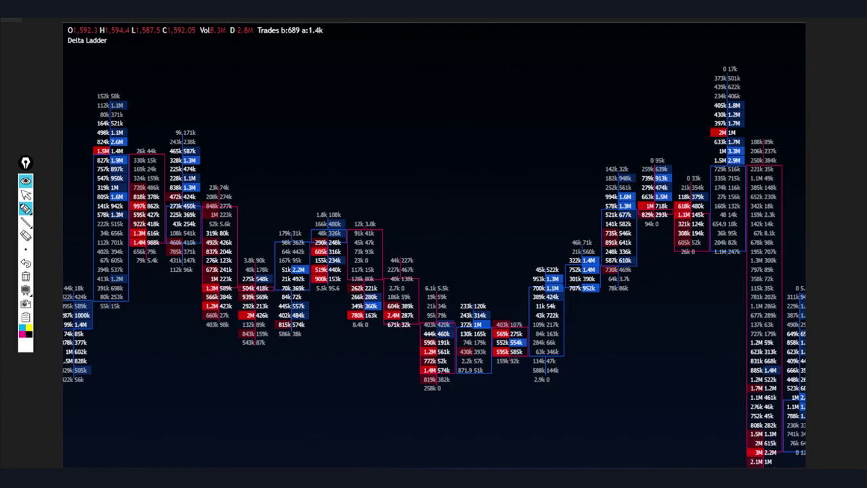
Switch Epic Pen to the select arrow and ignore the Exocharts update-available notice.
click(26, 194)
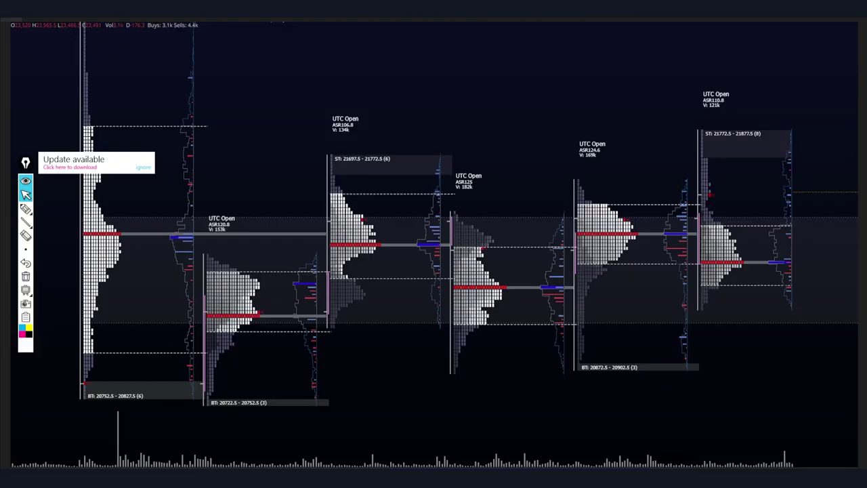
mouse_move(26, 249)
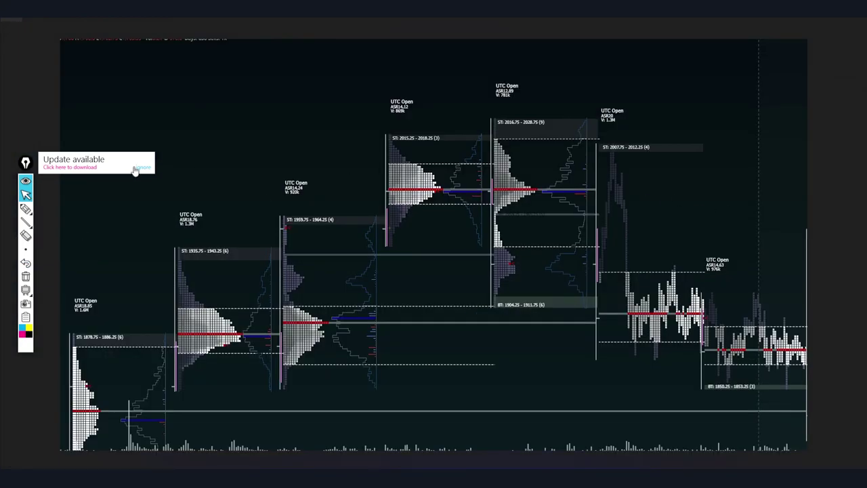
click(139, 167)
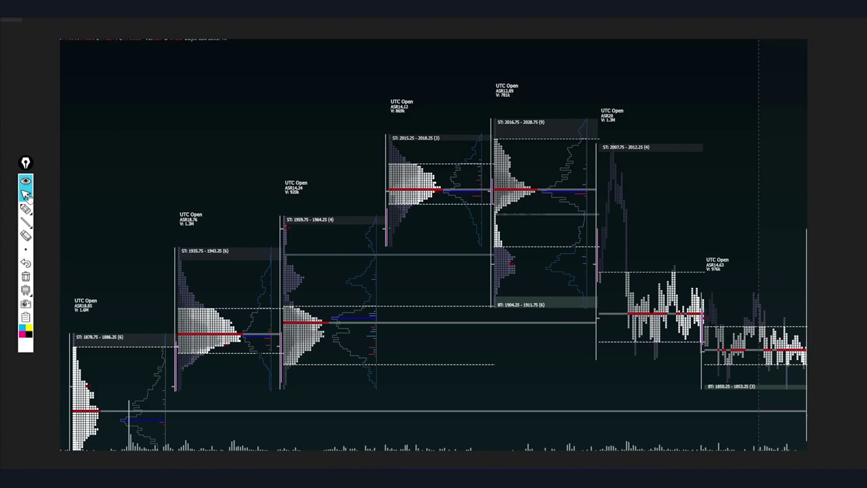
Draw two crossing freehand curves over the 2015.25–2018.25 profile with the pencil.
click(25, 208)
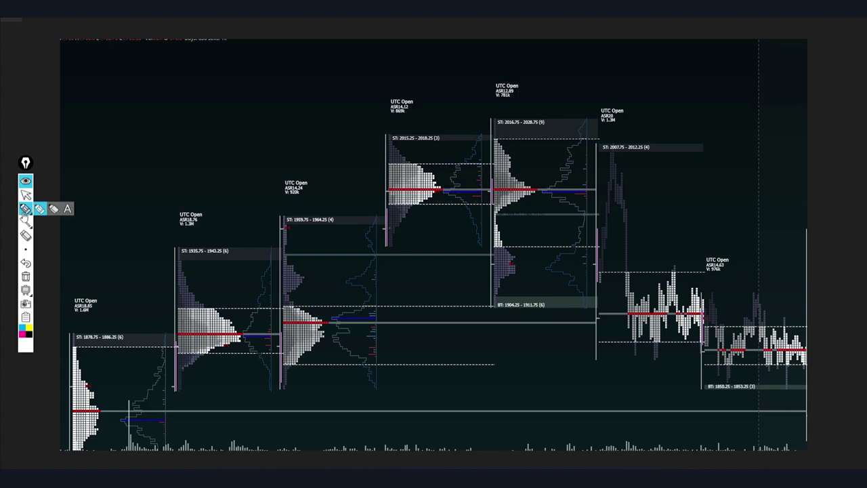
mouse_move(477, 136)
mouse_down()
mouse_move(446, 192)
mouse_move(482, 252)
mouse_up()
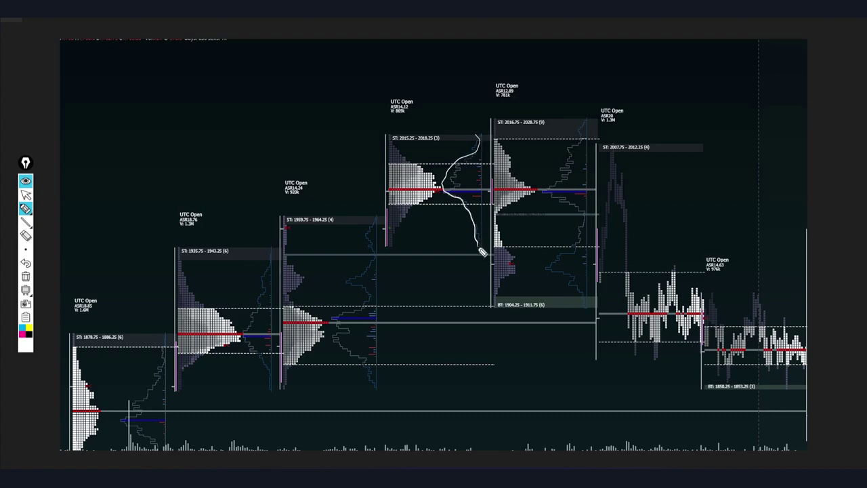
mouse_move(392, 130)
mouse_down()
mouse_move(444, 203)
mouse_move(396, 255)
mouse_up()
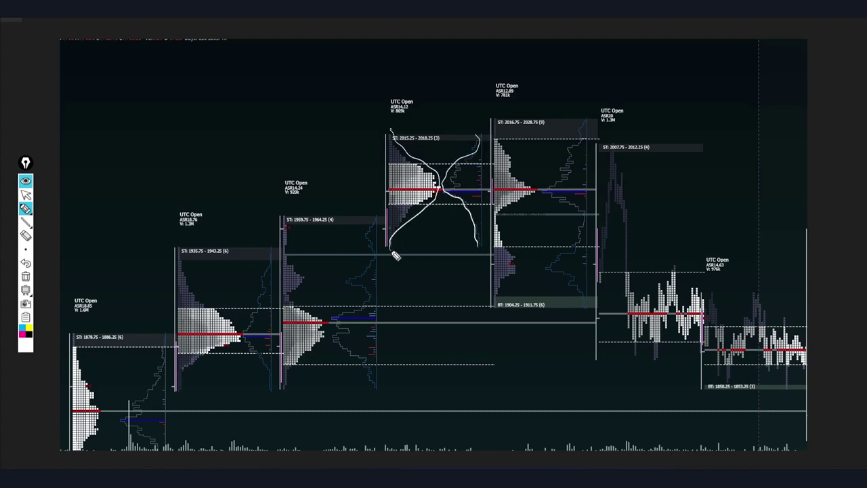
Handwrite TPO, Time, Price and Opportunity down the chart's upper left.
drag(91, 116, 128, 101)
mouse_move(107, 103)
mouse_down()
mouse_move(116, 124)
mouse_move(144, 87)
mouse_up()
drag(92, 175, 99, 168)
mouse_move(105, 165)
mouse_down()
mouse_move(106, 183)
mouse_move(146, 146)
mouse_move(177, 132)
mouse_up()
mouse_move(125, 184)
mouse_down()
mouse_move(131, 213)
mouse_move(160, 192)
mouse_move(180, 195)
mouse_up()
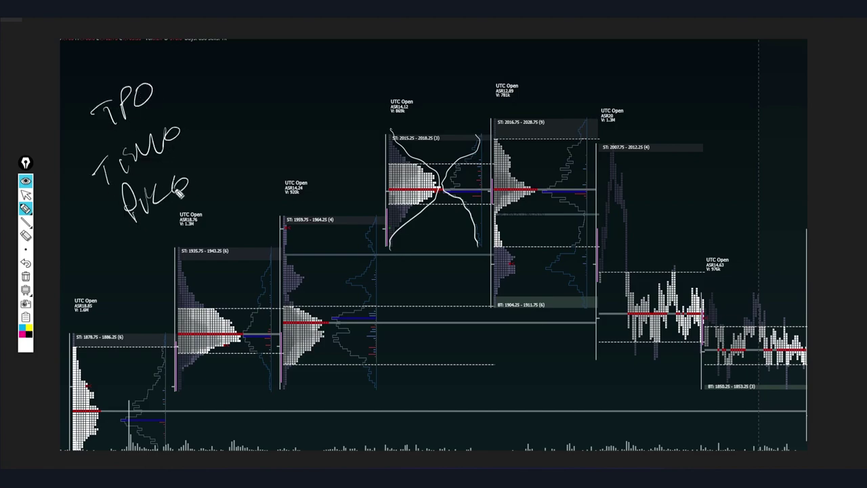
mouse_move(163, 223)
mouse_down()
mouse_move(218, 194)
mouse_move(249, 190)
mouse_move(274, 142)
mouse_move(294, 183)
mouse_up()
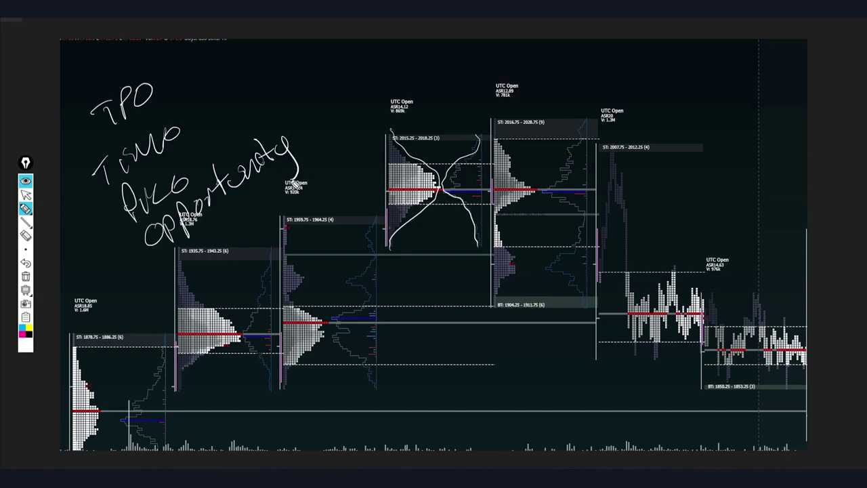
Erase the handwritten TPO notes, keeping the two curves.
click(25, 235)
mouse_move(202, 207)
mouse_down()
mouse_move(142, 236)
mouse_move(147, 205)
mouse_move(196, 135)
mouse_move(93, 168)
mouse_move(106, 110)
mouse_move(95, 116)
mouse_up()
click(25, 209)
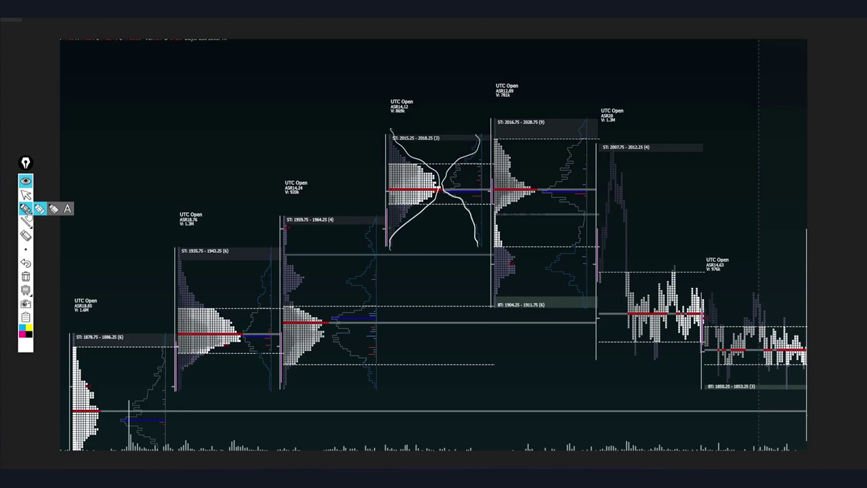
Erase the two white crossing curves from the 2015.25–2018.25 profile.
click(26, 235)
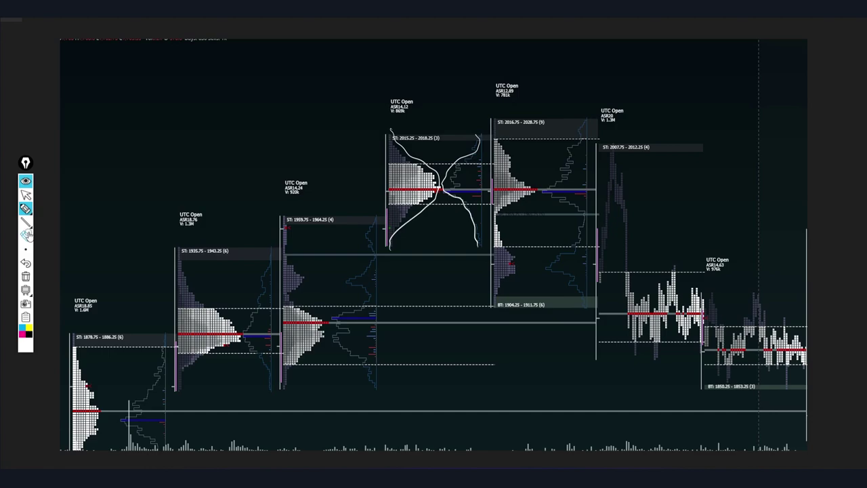
drag(499, 159, 319, 188)
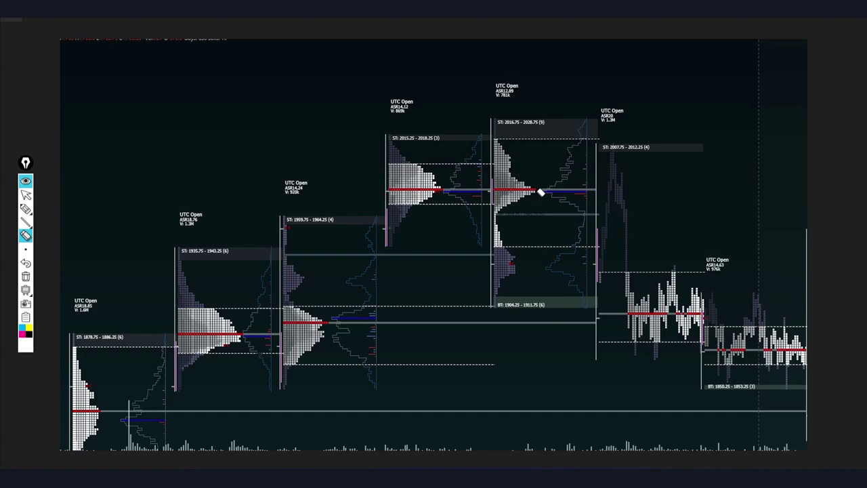
click(25, 210)
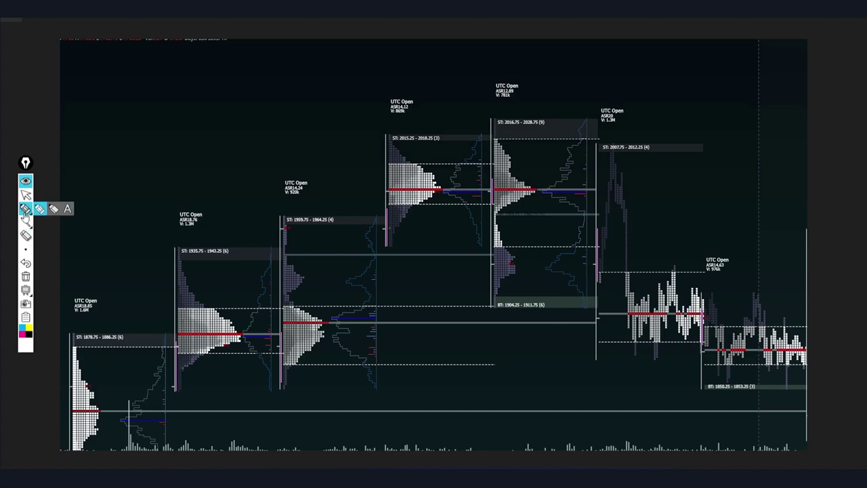
mouse_move(208, 96)
mouse_down()
mouse_move(206, 125)
mouse_move(241, 119)
mouse_up()
mouse_move(249, 100)
mouse_down()
mouse_move(265, 120)
mouse_move(270, 98)
mouse_up()
drag(276, 100, 277, 105)
drag(141, 44, 195, 111)
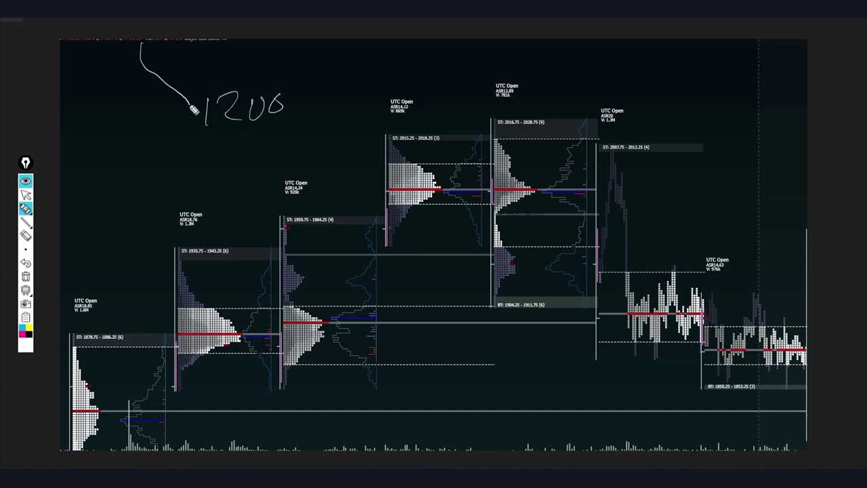
mouse_move(195, 130)
mouse_down()
mouse_move(195, 169)
mouse_move(170, 207)
mouse_move(130, 220)
mouse_up()
drag(130, 39, 130, 215)
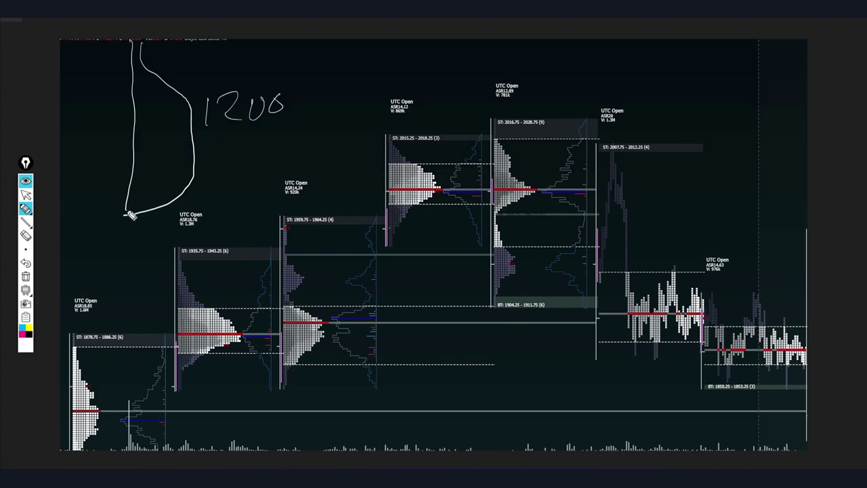
click(25, 235)
click(178, 200)
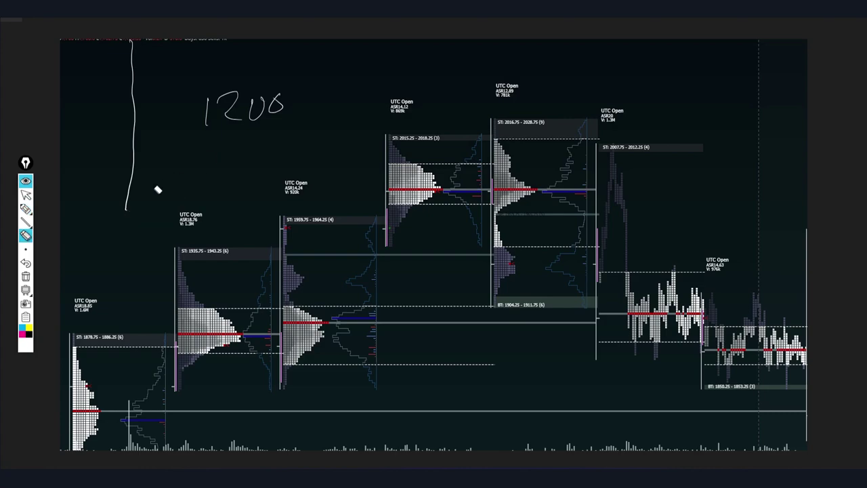
click(26, 208)
mouse_move(132, 38)
mouse_down()
mouse_move(178, 88)
mouse_move(134, 193)
mouse_move(133, 230)
mouse_up()
drag(144, 149, 155, 170)
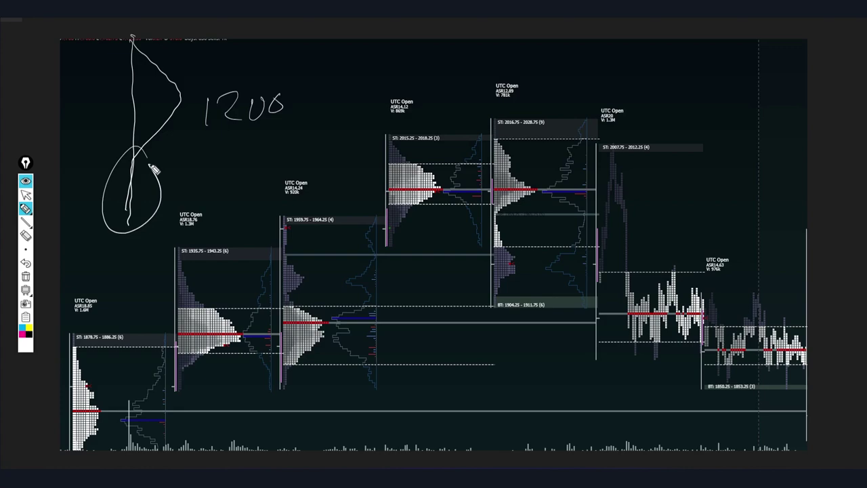
click(26, 235)
mouse_move(136, 101)
mouse_down()
mouse_move(106, 170)
mouse_move(272, 82)
mouse_move(220, 140)
mouse_up()
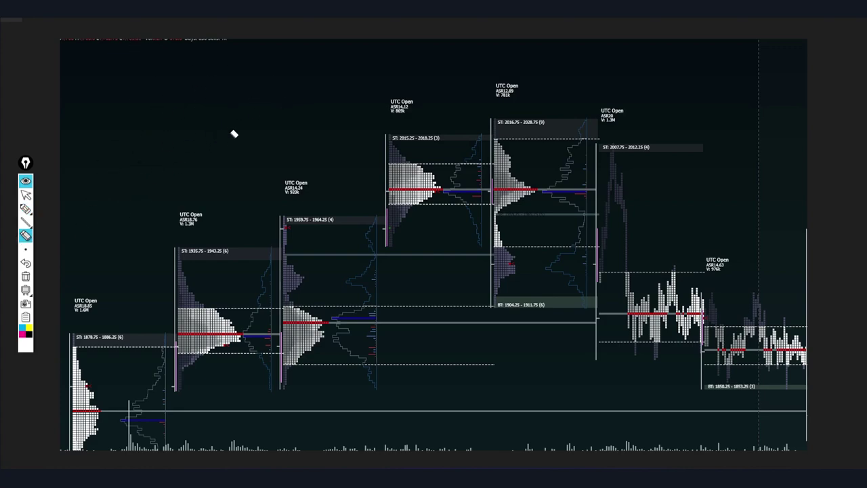
Switch from the eraser back to the pen tool.
click(25, 209)
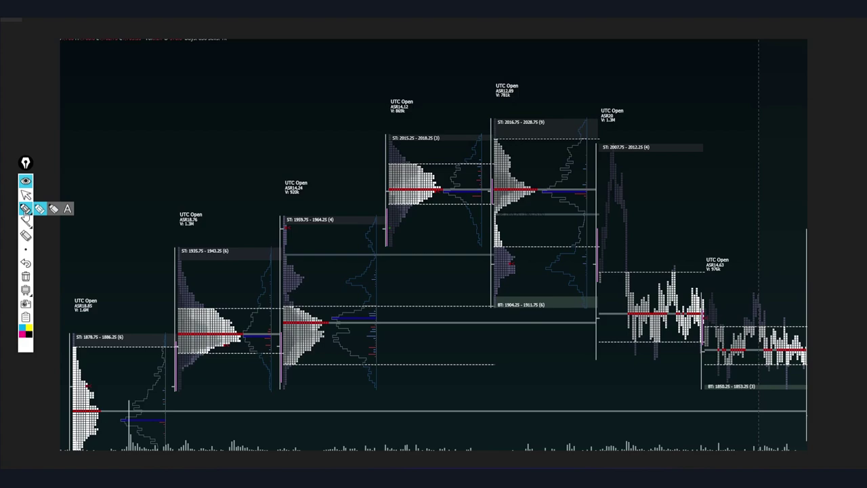
mouse_move(431, 150)
mouse_down()
mouse_move(361, 190)
mouse_move(433, 169)
mouse_up()
mouse_move(374, 164)
mouse_down()
mouse_move(458, 174)
mouse_move(371, 193)
mouse_up()
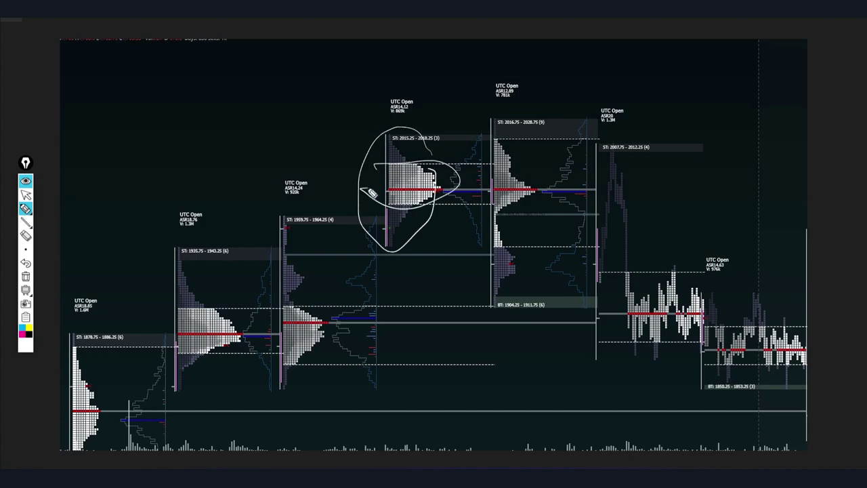
click(25, 277)
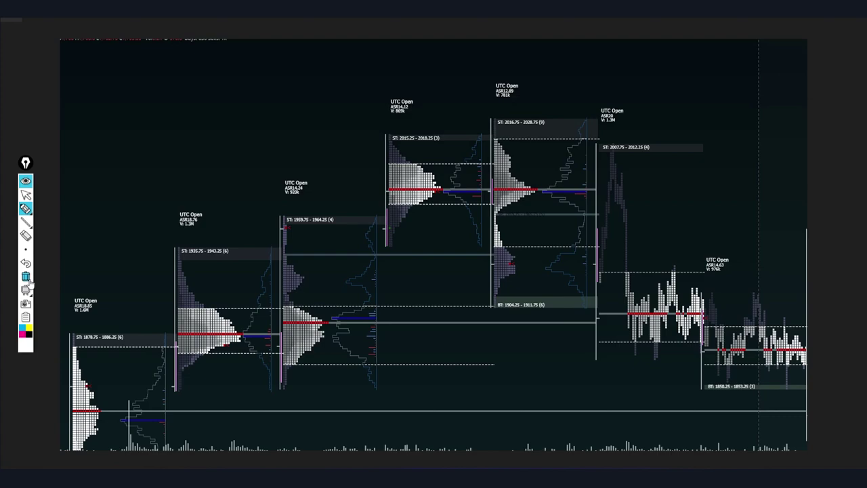
mouse_move(380, 165)
mouse_down()
mouse_move(398, 164)
mouse_move(461, 199)
mouse_move(373, 199)
mouse_move(383, 247)
mouse_move(406, 210)
mouse_move(378, 215)
mouse_move(408, 123)
mouse_move(377, 130)
mouse_up()
mouse_move(391, 167)
mouse_down()
mouse_move(425, 202)
mouse_move(439, 204)
mouse_up()
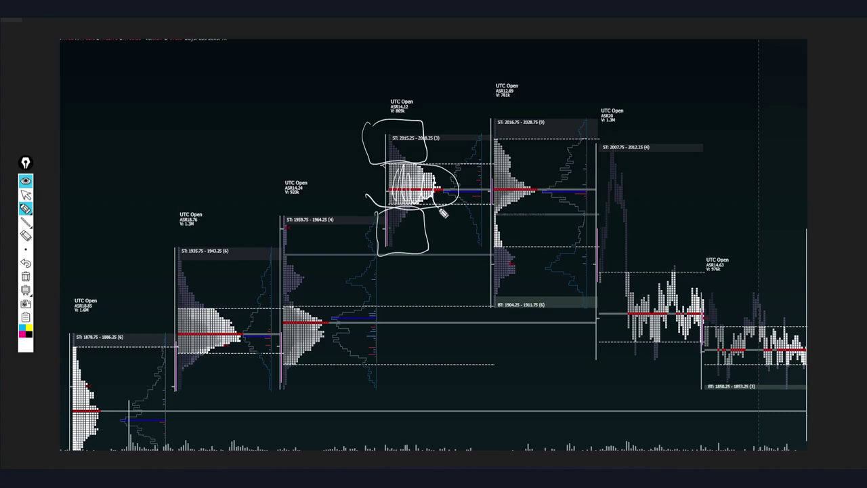
click(26, 235)
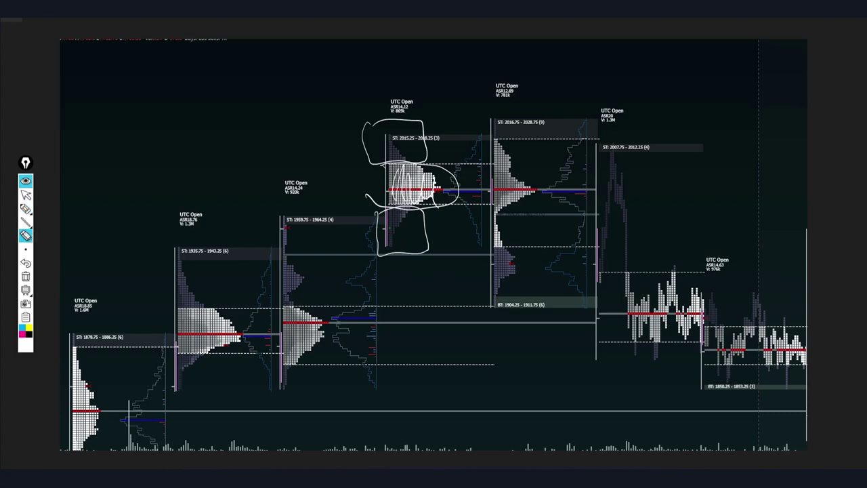
mouse_move(406, 143)
mouse_down()
mouse_move(447, 141)
mouse_move(440, 190)
mouse_up()
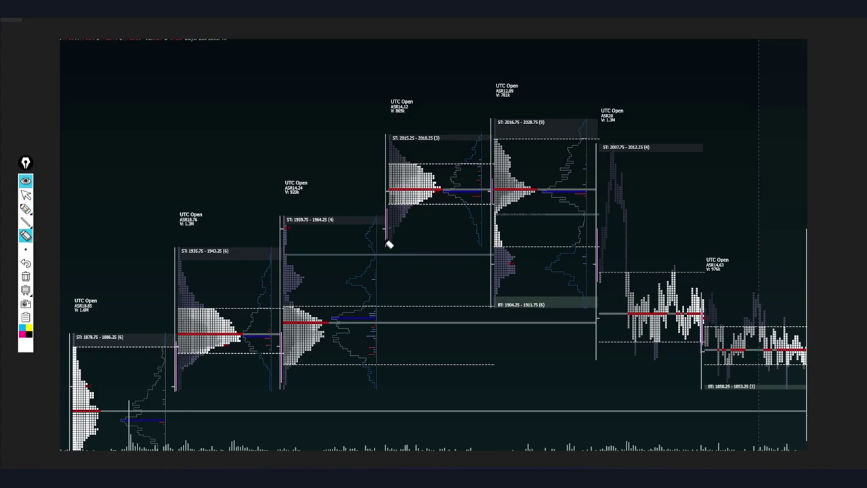
click(25, 249)
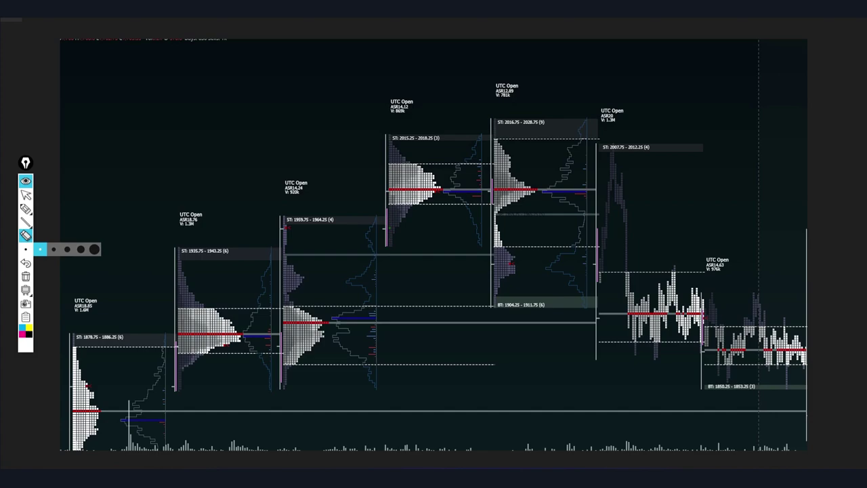
key(h)
drag(289, 207, 298, 211)
mouse_move(374, 207)
mouse_down()
mouse_move(365, 247)
mouse_move(375, 260)
mouse_up()
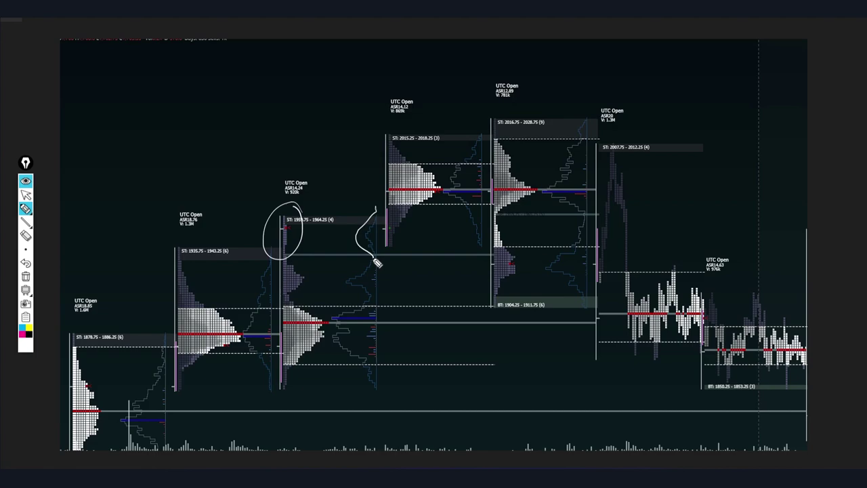
mouse_move(178, 54)
mouse_down()
mouse_move(177, 200)
mouse_move(184, 79)
mouse_move(183, 130)
mouse_move(210, 191)
mouse_move(177, 218)
mouse_up()
mouse_move(274, 52)
mouse_down()
mouse_move(275, 112)
mouse_move(264, 149)
mouse_move(280, 216)
mouse_up()
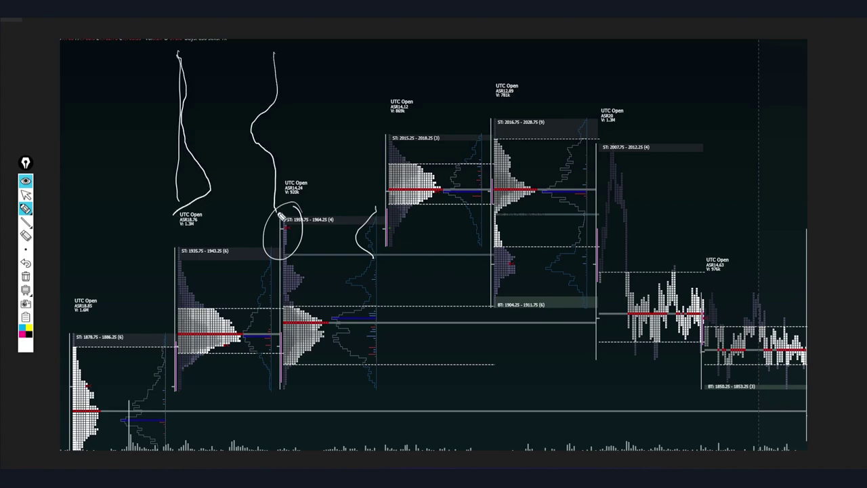
click(26, 235)
drag(308, 67, 226, 139)
click(272, 256)
drag(449, 193, 268, 302)
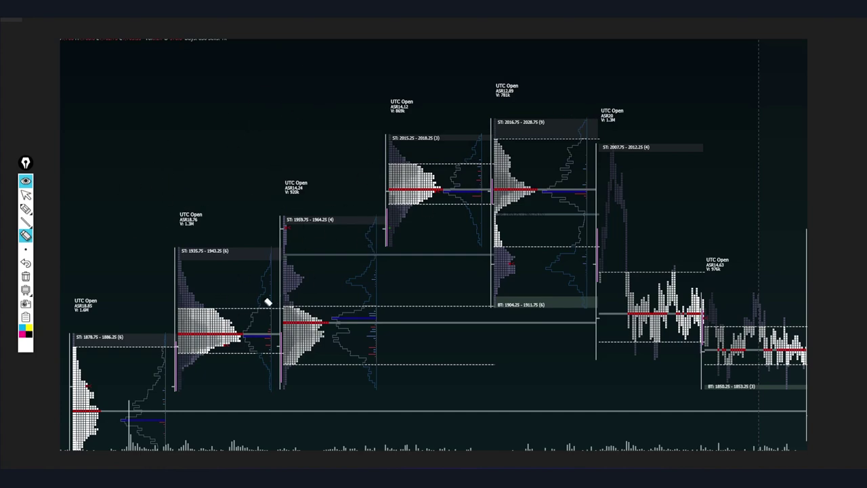
click(25, 209)
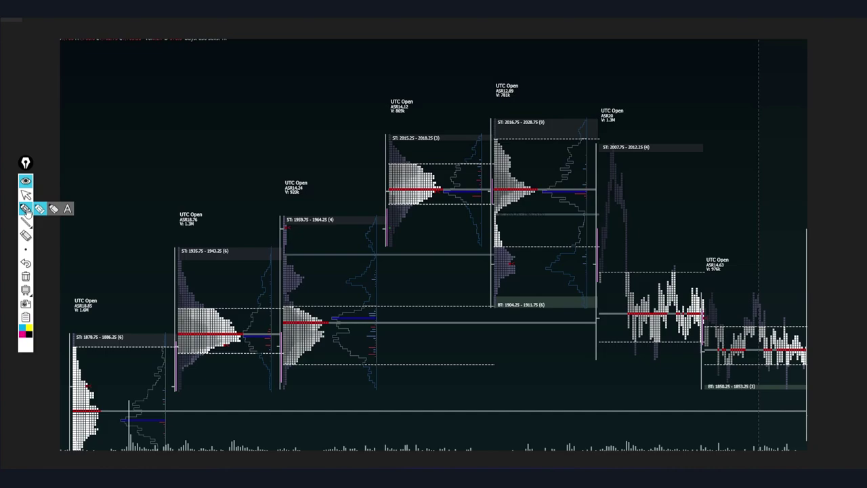
Circle the 2015.25–2018.25 profile, sketch a price wave into it, and add a left-pointing arrow.
click(25, 194)
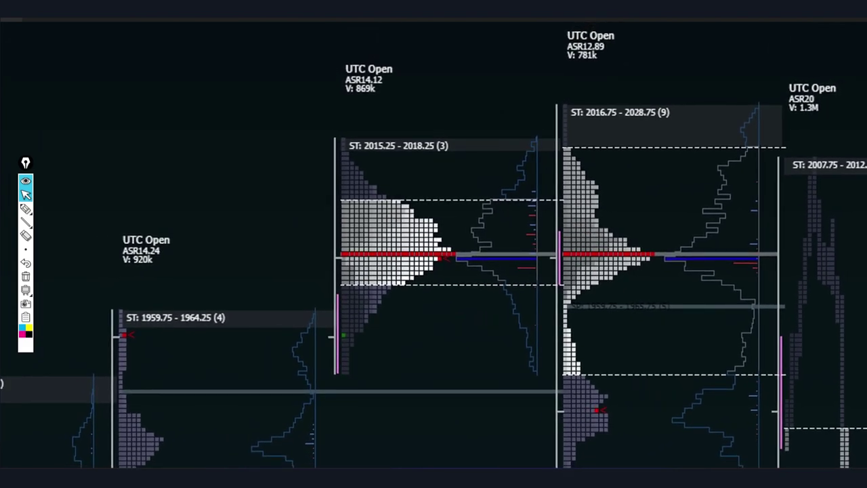
click(25, 208)
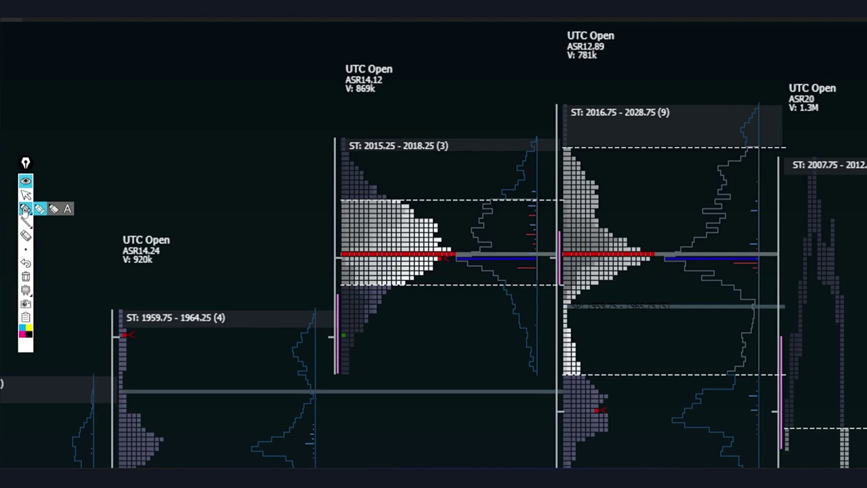
mouse_move(398, 132)
mouse_down()
mouse_move(289, 282)
mouse_move(468, 253)
mouse_move(404, 148)
mouse_up()
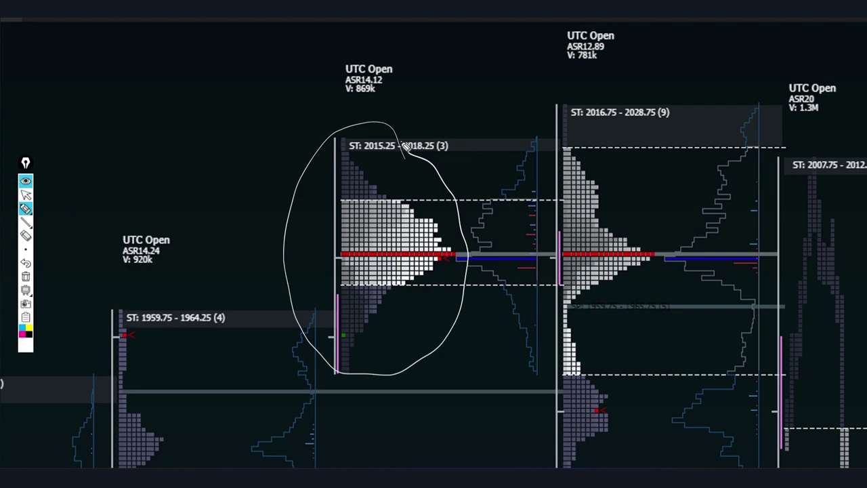
mouse_move(66, 284)
mouse_down()
mouse_move(92, 218)
mouse_move(102, 218)
mouse_move(119, 280)
mouse_move(149, 280)
mouse_move(167, 139)
mouse_move(180, 254)
mouse_move(203, 276)
mouse_move(231, 229)
mouse_move(255, 265)
mouse_move(267, 227)
mouse_move(268, 380)
mouse_move(271, 305)
mouse_move(294, 248)
mouse_move(327, 264)
mouse_up()
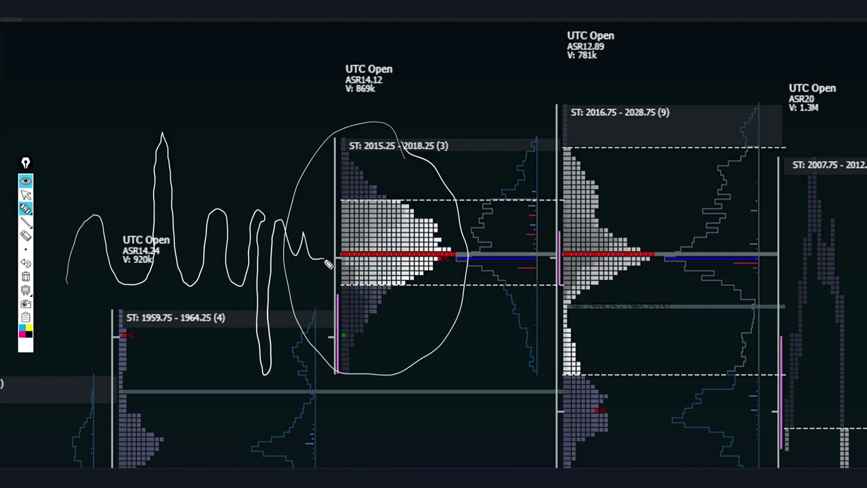
mouse_move(329, 107)
mouse_down()
mouse_move(286, 106)
mouse_move(226, 88)
mouse_move(251, 119)
mouse_up()
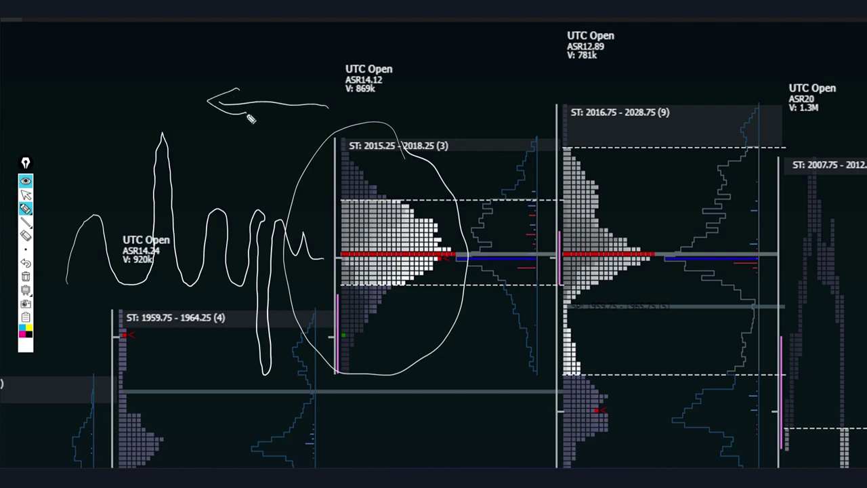
mouse_move(92, 89)
mouse_down()
mouse_move(163, 197)
mouse_move(140, 300)
mouse_move(92, 374)
mouse_up()
Clear all drawings with the trash icon and return to working with the chart.
click(25, 276)
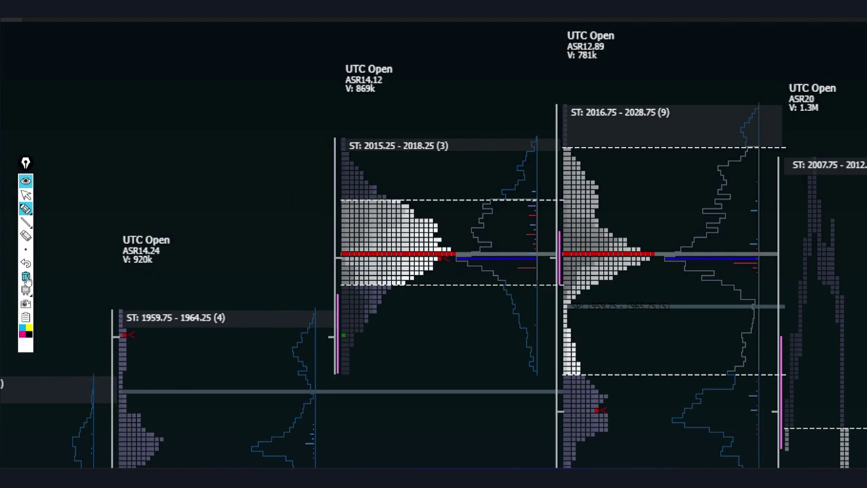
click(26, 208)
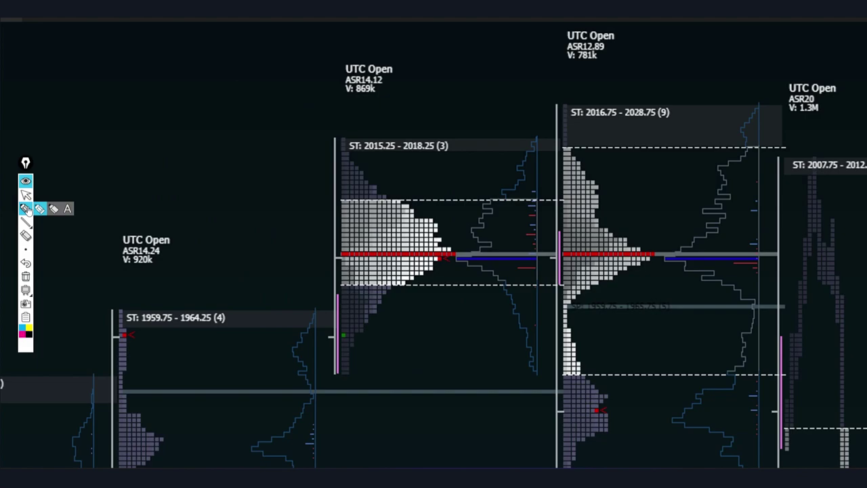
click(27, 195)
Zoom the chart out, pencil arrows toward ST: 2016.75 and the right-hand bars, then clear them.
scroll(30, 197, down, 5)
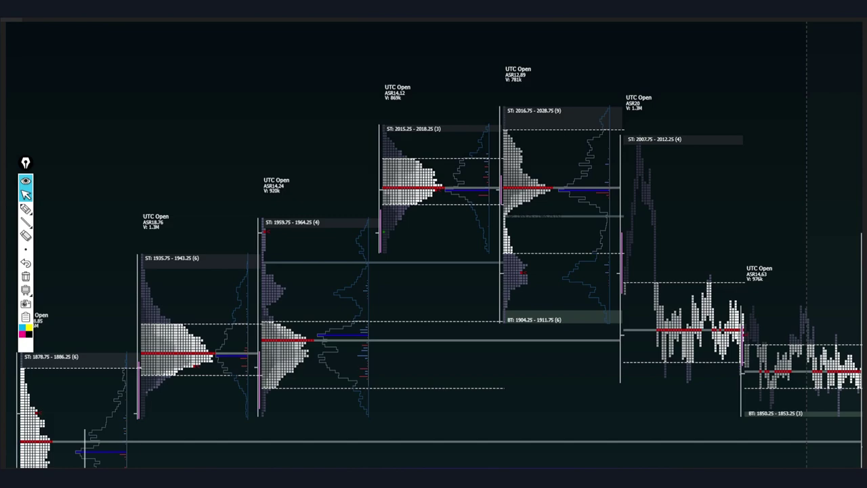
click(26, 210)
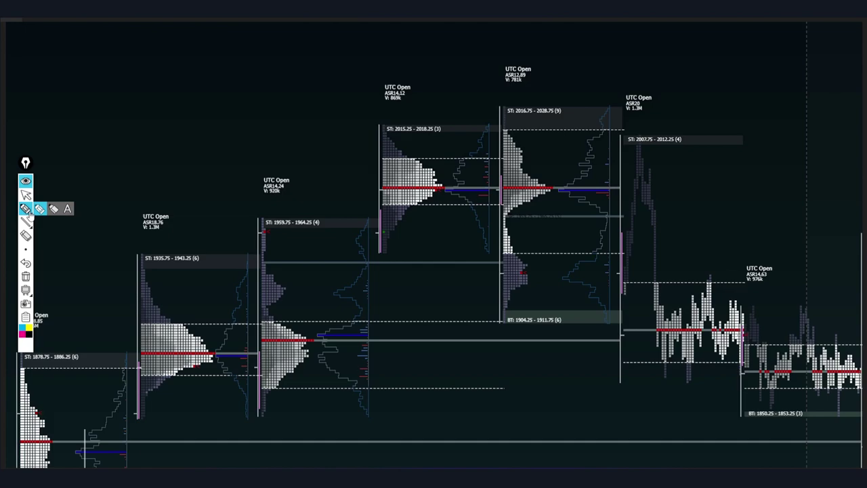
mouse_move(538, 68)
mouse_down()
mouse_move(509, 117)
mouse_move(507, 105)
mouse_move(522, 117)
mouse_up()
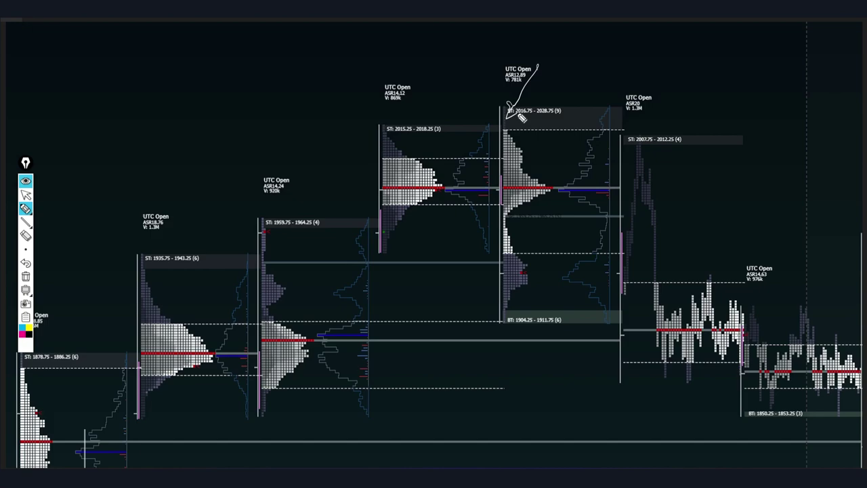
mouse_move(681, 180)
mouse_down()
mouse_move(658, 218)
mouse_move(669, 218)
mouse_move(653, 266)
mouse_move(658, 320)
mouse_move(660, 215)
mouse_up()
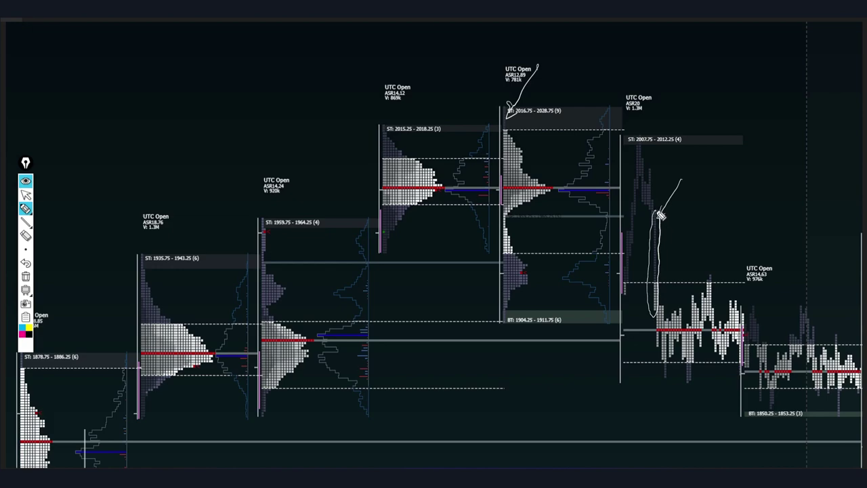
mouse_move(625, 271)
mouse_down()
mouse_move(618, 298)
mouse_move(628, 294)
mouse_move(623, 251)
mouse_move(625, 286)
mouse_up()
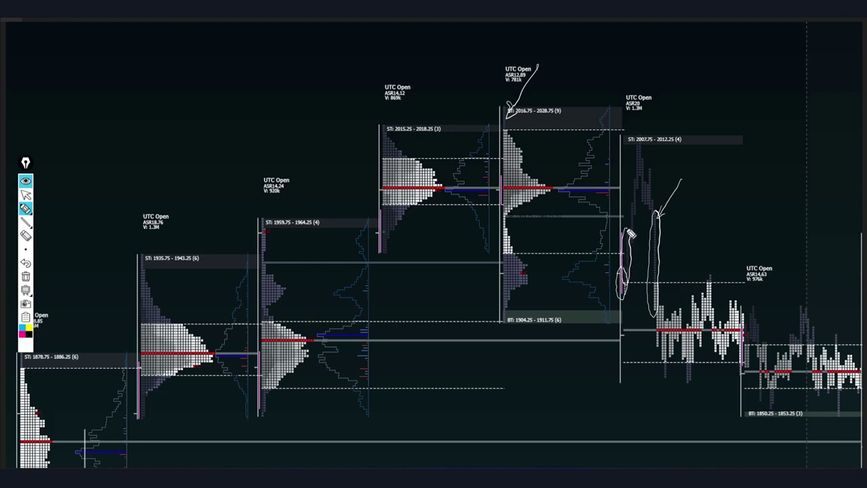
click(25, 276)
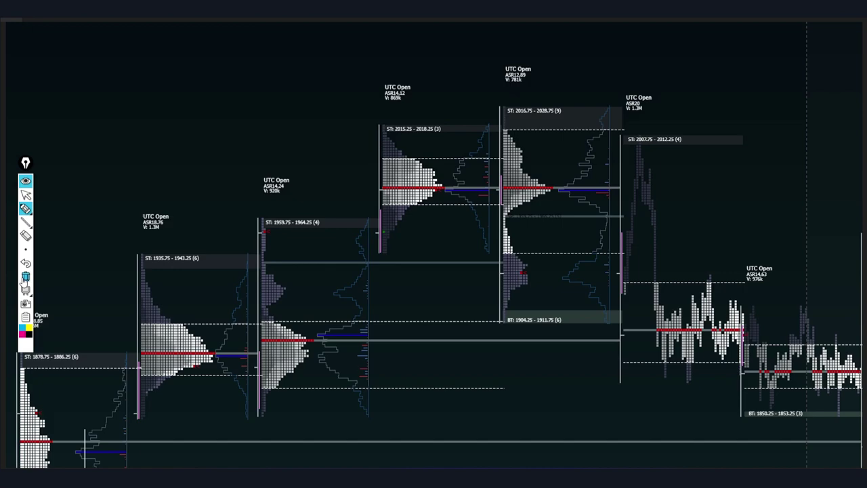
mouse_move(26, 250)
mouse_move(722, 172)
mouse_down()
mouse_move(735, 171)
mouse_move(744, 227)
mouse_move(744, 275)
mouse_move(732, 277)
mouse_up()
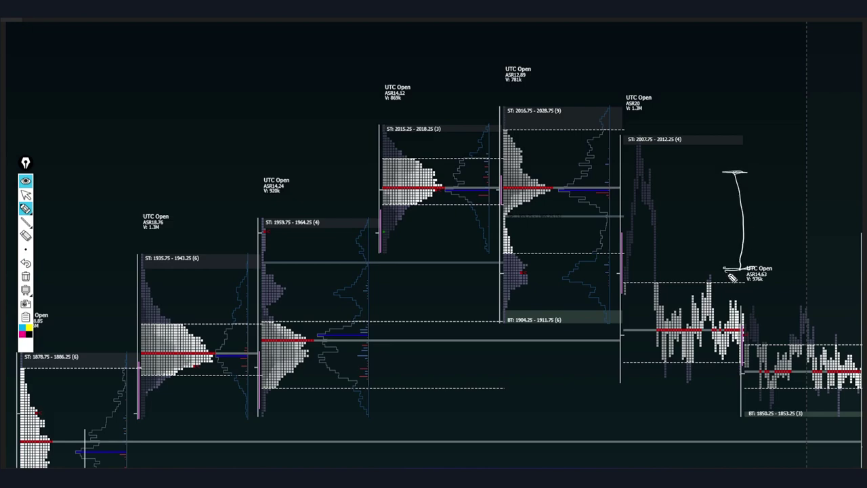
mouse_move(742, 162)
mouse_down()
mouse_move(729, 292)
mouse_move(745, 202)
mouse_up()
click(25, 276)
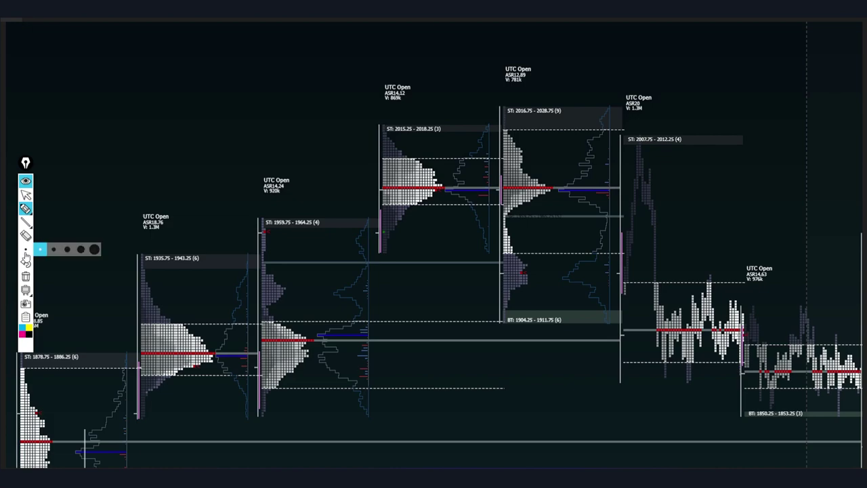
mouse_move(768, 220)
mouse_down()
mouse_move(618, 167)
mouse_move(789, 277)
mouse_move(787, 260)
mouse_up()
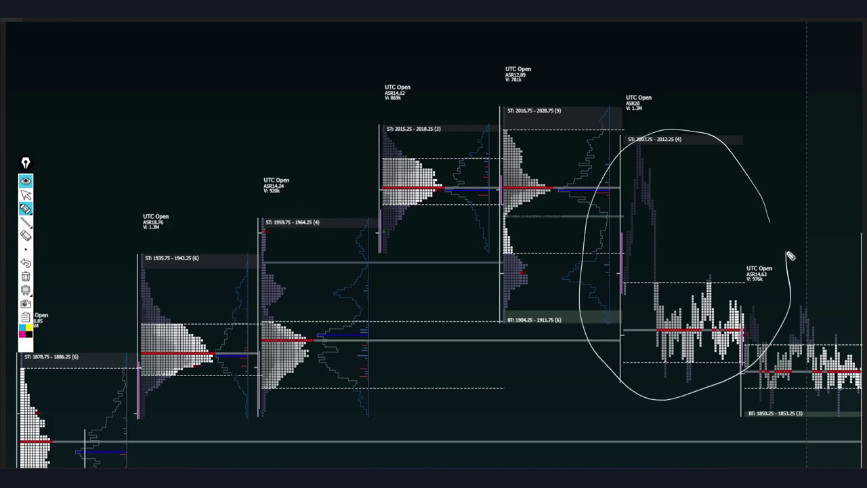
mouse_move(697, 200)
mouse_down()
mouse_move(691, 155)
mouse_move(543, 80)
mouse_up()
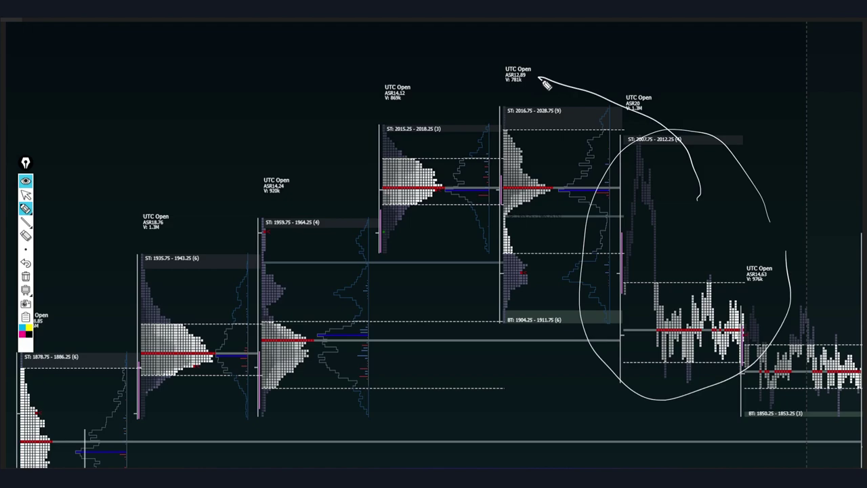
mouse_move(605, 284)
mouse_down()
mouse_move(764, 308)
mouse_move(647, 355)
mouse_move(635, 300)
mouse_move(651, 303)
mouse_move(640, 148)
mouse_move(622, 284)
mouse_move(628, 242)
mouse_up()
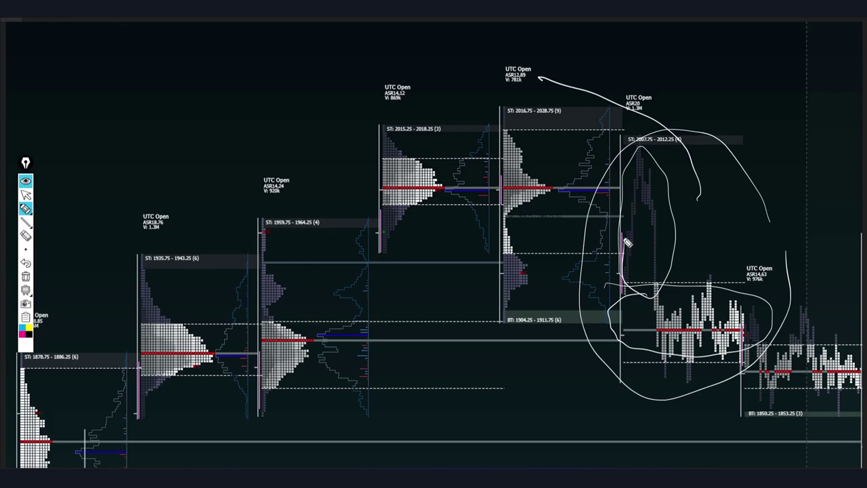
click(26, 276)
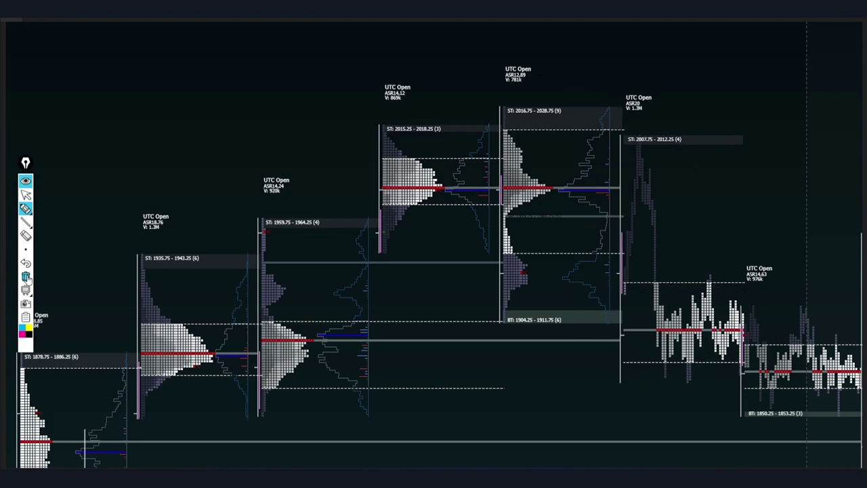
click(26, 292)
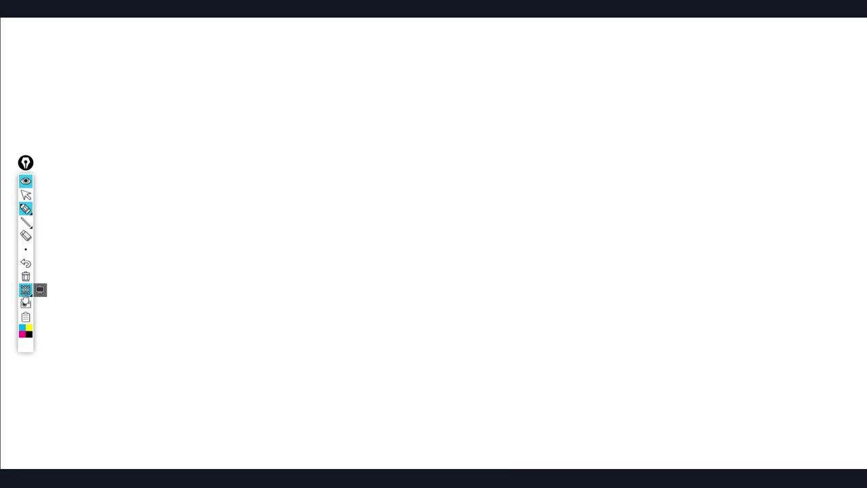
click(25, 331)
click(25, 291)
click(25, 291)
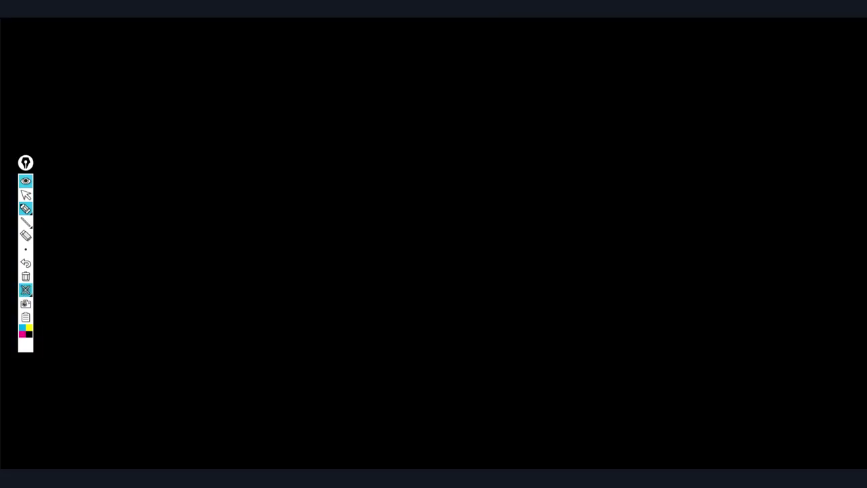
mouse_move(471, 207)
mouse_down()
mouse_move(490, 77)
mouse_move(502, 218)
mouse_move(525, 235)
mouse_move(577, 233)
mouse_move(637, 303)
mouse_up()
mouse_move(328, 69)
mouse_down()
mouse_move(353, 220)
mouse_move(429, 283)
mouse_move(366, 327)
mouse_move(324, 288)
mouse_move(315, 153)
mouse_move(322, 70)
mouse_move(351, 72)
mouse_up()
mouse_move(287, 235)
mouse_down()
mouse_move(397, 228)
mouse_move(325, 344)
mouse_move(301, 250)
mouse_up()
click(26, 235)
drag(515, 304, 267, 304)
mouse_move(562, 189)
mouse_down()
mouse_move(398, 169)
mouse_move(255, 177)
mouse_up()
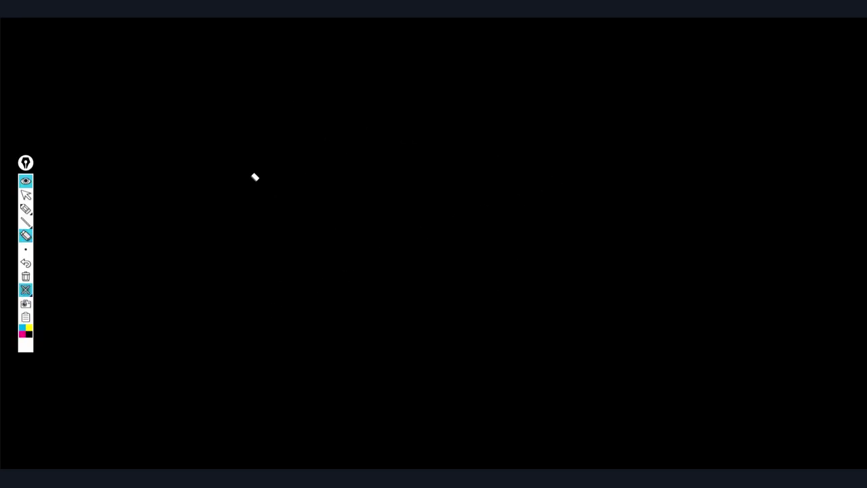
click(26, 290)
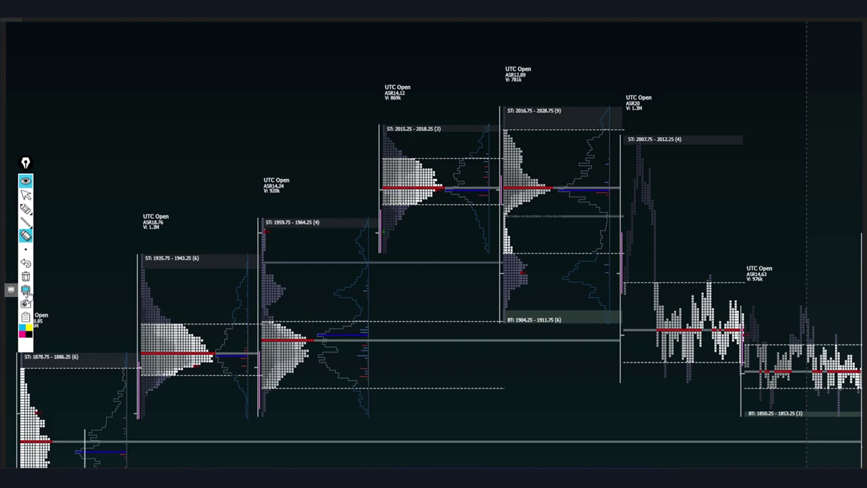
mouse_move(27, 258)
click(25, 208)
mouse_move(427, 108)
mouse_down()
mouse_move(345, 197)
mouse_move(444, 121)
mouse_up()
mouse_move(507, 105)
mouse_down()
mouse_move(522, 228)
mouse_move(501, 339)
mouse_up()
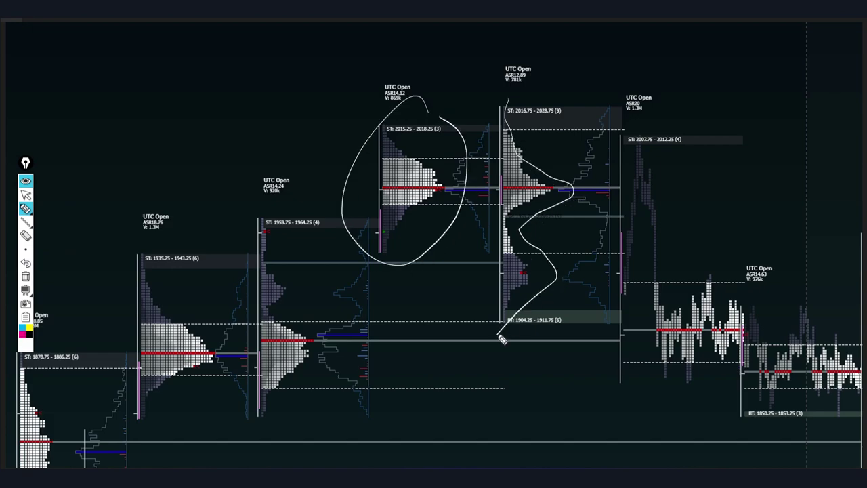
drag(267, 214, 308, 239)
mouse_move(142, 236)
mouse_down()
mouse_move(158, 436)
mouse_move(133, 263)
mouse_up()
click(25, 235)
mouse_move(252, 257)
mouse_down()
mouse_move(446, 159)
mouse_move(444, 217)
mouse_up()
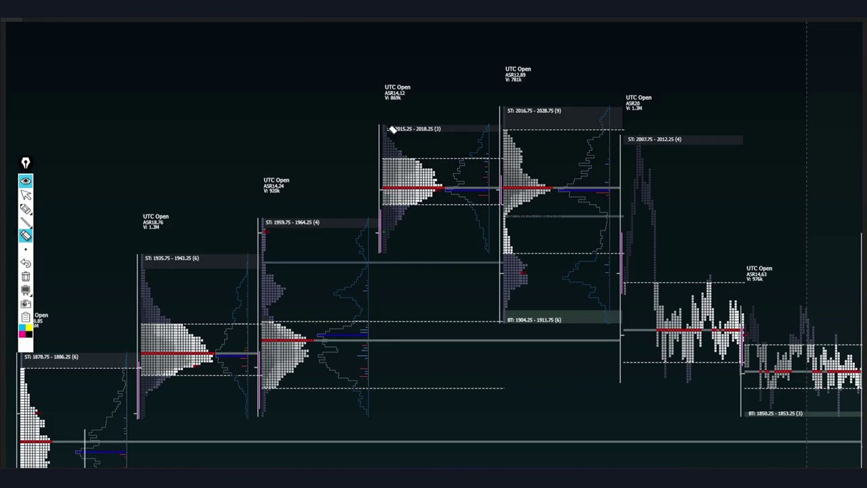
Pen-sketch a profile trace, wave, top line, ST: 2016.75 circle and loop, then erase them.
click(28, 210)
mouse_move(391, 116)
mouse_down()
mouse_move(454, 192)
mouse_move(376, 268)
mouse_up()
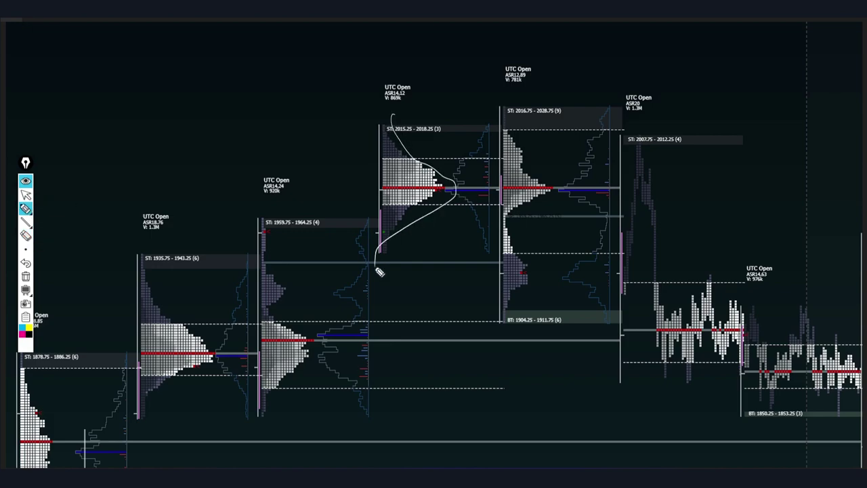
mouse_move(204, 205)
mouse_down()
mouse_move(259, 195)
mouse_move(338, 214)
mouse_up()
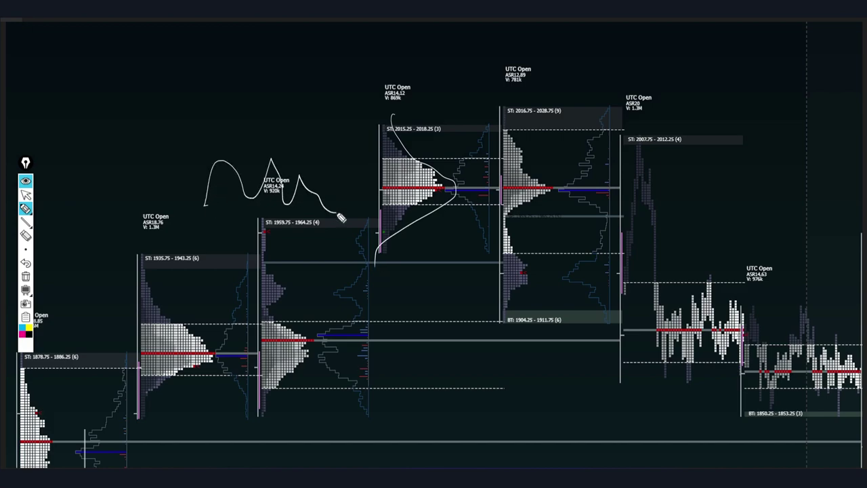
drag(368, 126, 575, 130)
mouse_move(525, 102)
mouse_down()
mouse_move(504, 150)
mouse_move(525, 104)
mouse_up()
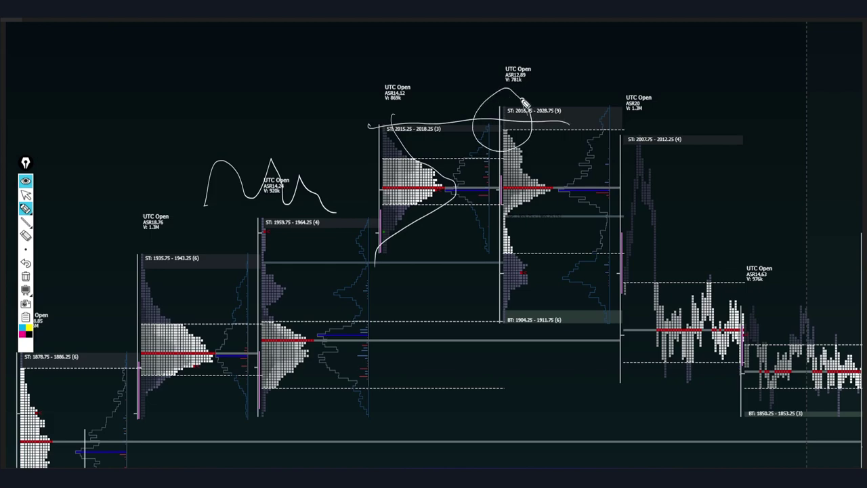
mouse_move(707, 94)
mouse_down()
mouse_move(701, 83)
mouse_move(700, 129)
mouse_up()
key(e)
click(700, 102)
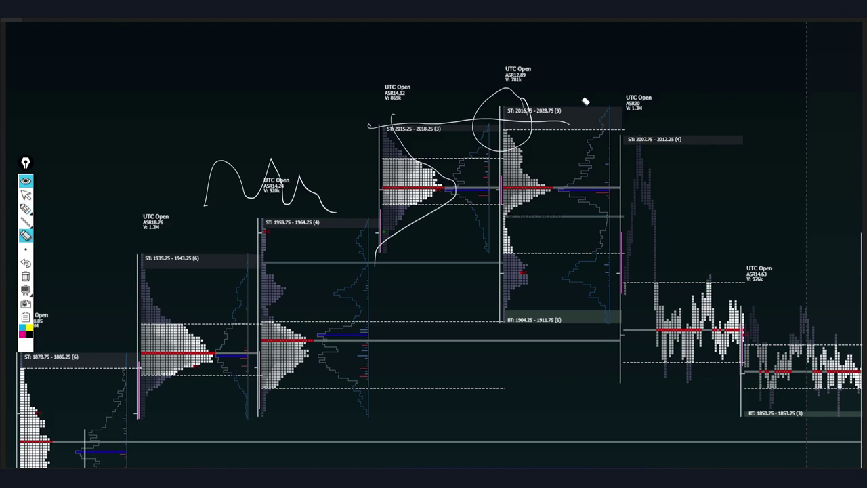
drag(612, 97, 487, 135)
click(297, 185)
Highlight-circle ST: 2016.75, draw a top line with an X and a spike, then clear all.
key(h)
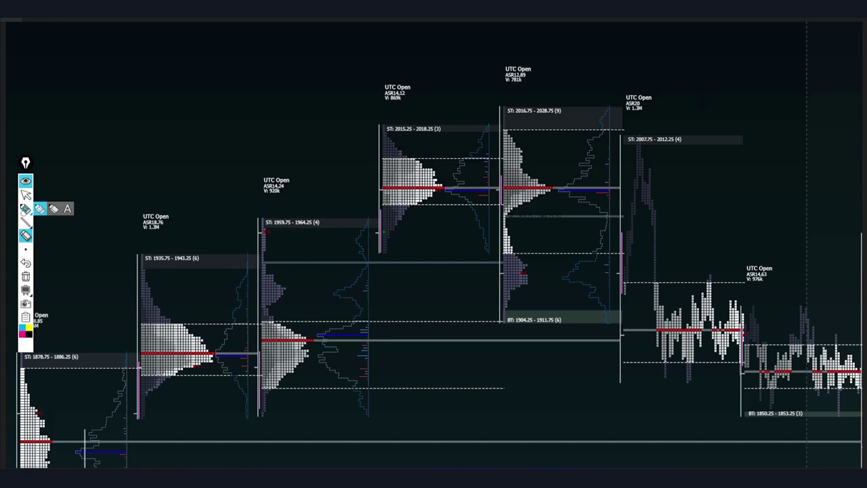
drag(512, 94, 512, 97)
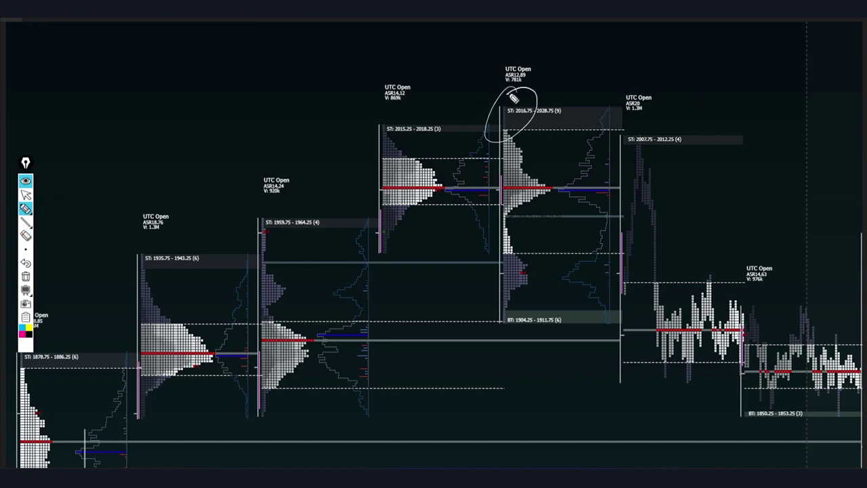
drag(375, 127, 595, 128)
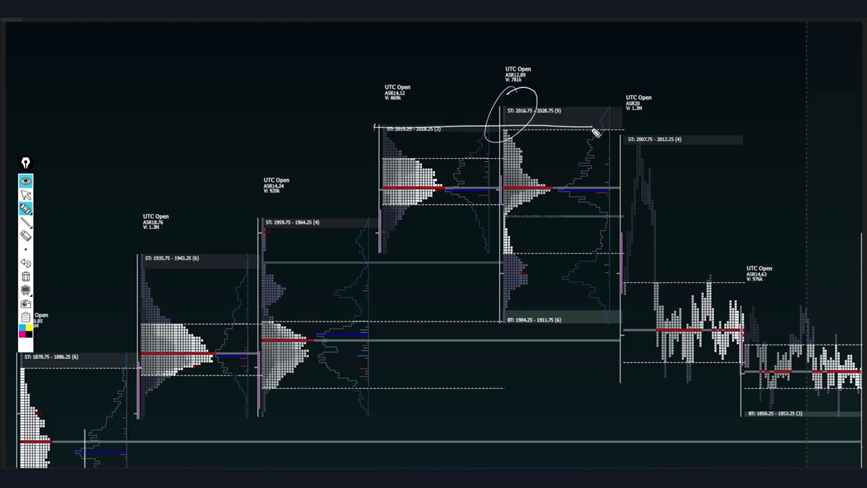
drag(369, 112, 390, 132)
drag(389, 110, 378, 140)
mouse_move(666, 200)
mouse_down()
mouse_move(670, 87)
mouse_move(721, 115)
mouse_move(685, 157)
mouse_move(676, 206)
mouse_move(663, 214)
mouse_up()
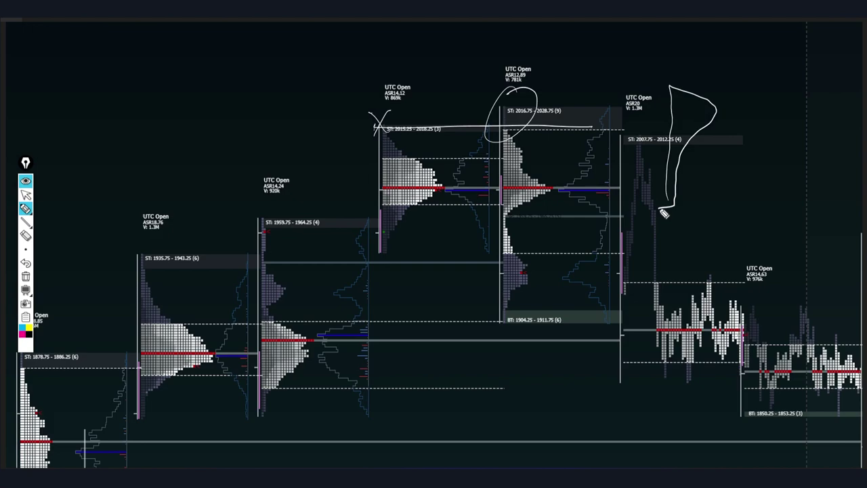
key(e)
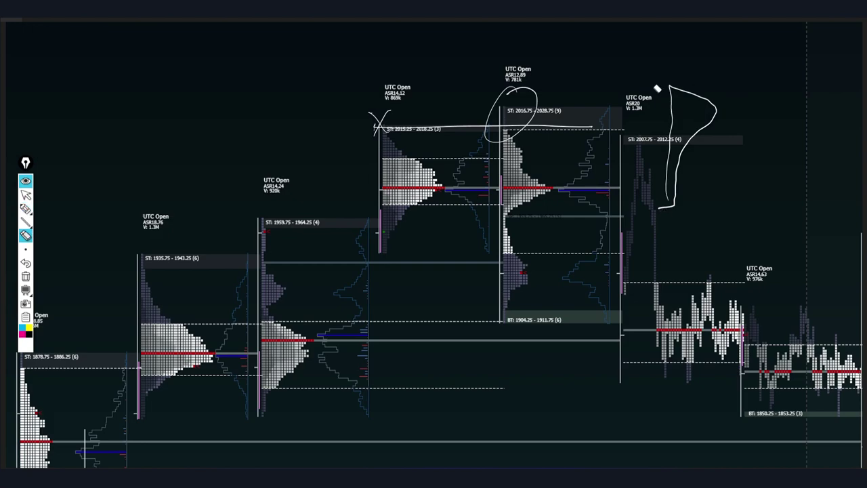
click(677, 89)
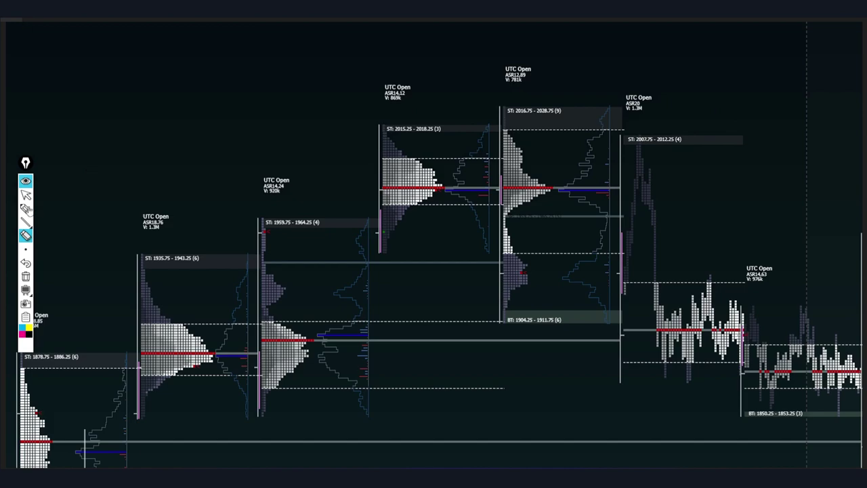
Draw a test stroke, clear it with the trash icon, and zoom in on the middle profiles.
click(26, 209)
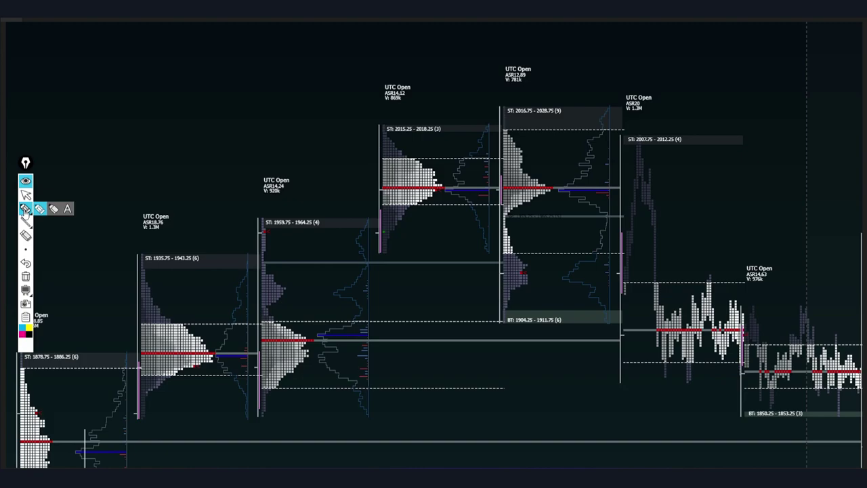
click(26, 208)
drag(413, 230, 407, 271)
click(26, 277)
scroll(426, 148, up, 4)
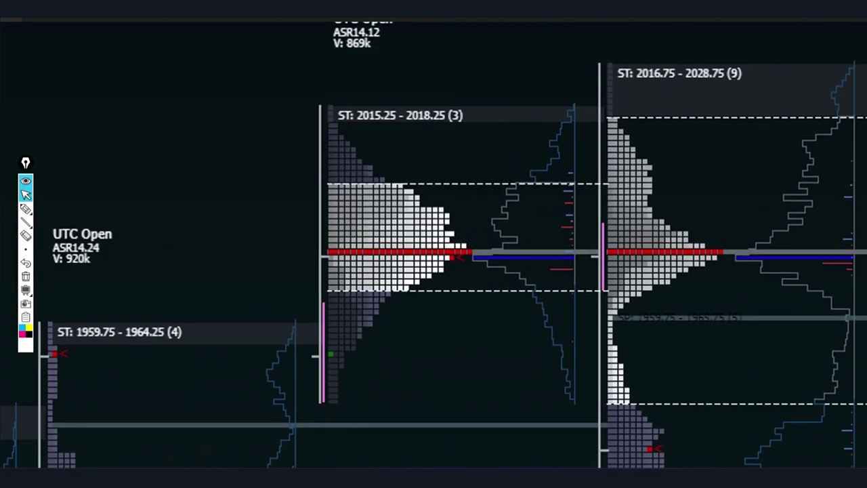
Underline the middle profile's base, write Low beside it, and bracket the profile top.
click(26, 208)
drag(323, 404, 366, 408)
mouse_move(388, 392)
mouse_down()
mouse_move(397, 412)
mouse_move(448, 398)
mouse_up()
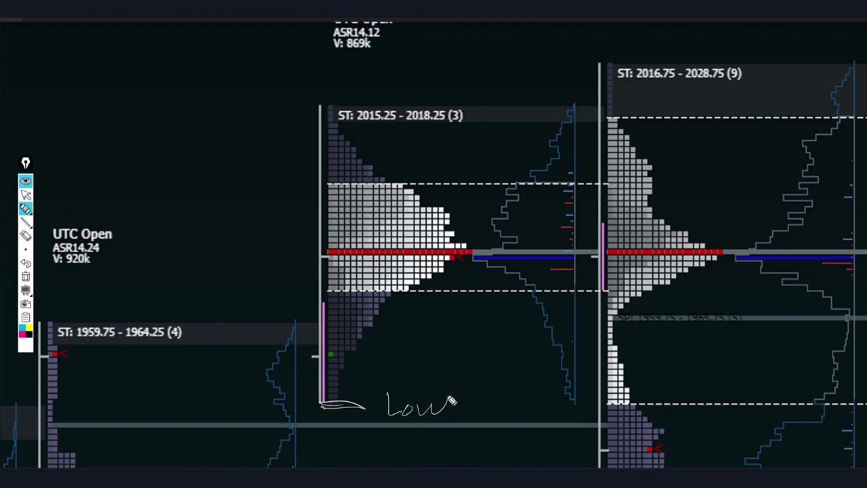
mouse_move(318, 106)
mouse_down()
mouse_move(364, 103)
mouse_move(371, 81)
mouse_move(388, 100)
mouse_move(410, 107)
mouse_up()
Write High above the top, circle the red POC line, and label it POC and Point of control.
drag(424, 76, 431, 101)
mouse_move(482, 248)
mouse_down()
mouse_move(306, 253)
mouse_move(493, 255)
mouse_move(371, 249)
mouse_move(282, 257)
mouse_up()
mouse_move(185, 234)
mouse_down()
mouse_move(186, 269)
mouse_move(188, 252)
mouse_move(216, 242)
mouse_up()
drag(242, 238, 246, 264)
mouse_move(107, 140)
mouse_down()
mouse_move(122, 155)
mouse_move(146, 143)
mouse_move(187, 146)
mouse_move(248, 112)
mouse_up()
drag(132, 193, 254, 170)
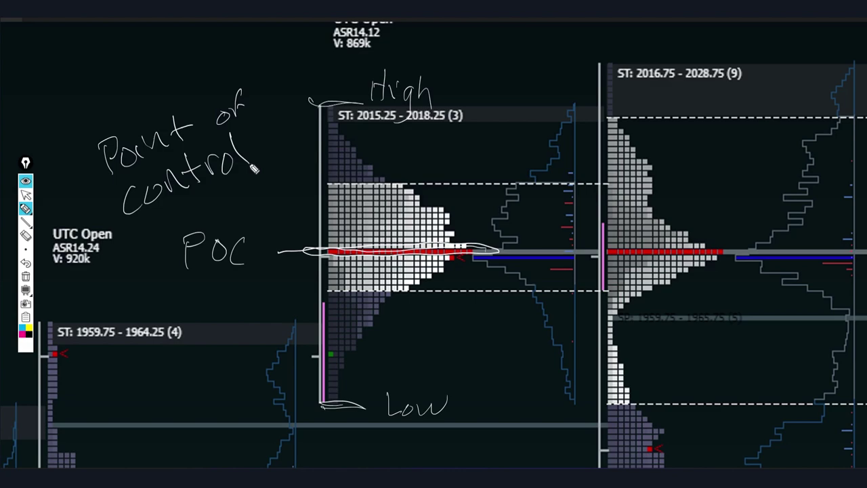
Erase the Point of control, POC, POC loop and High annotations, leaving Low.
click(26, 234)
mouse_move(203, 169)
mouse_down()
mouse_move(136, 196)
mouse_move(122, 215)
mouse_move(135, 158)
mouse_move(270, 101)
mouse_up()
mouse_move(170, 246)
mouse_down()
mouse_move(218, 237)
mouse_move(246, 294)
mouse_up()
drag(456, 133, 304, 124)
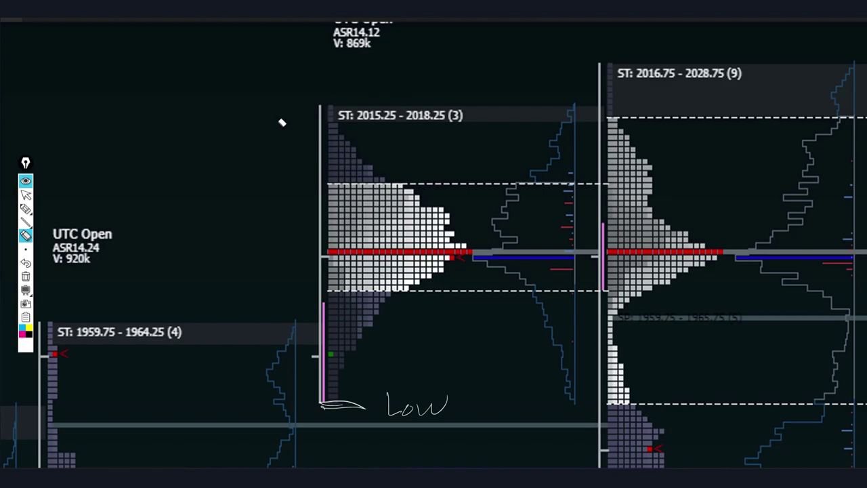
Draw a pointer line to the POC and handwrite 'Fair value' beside it.
click(25, 209)
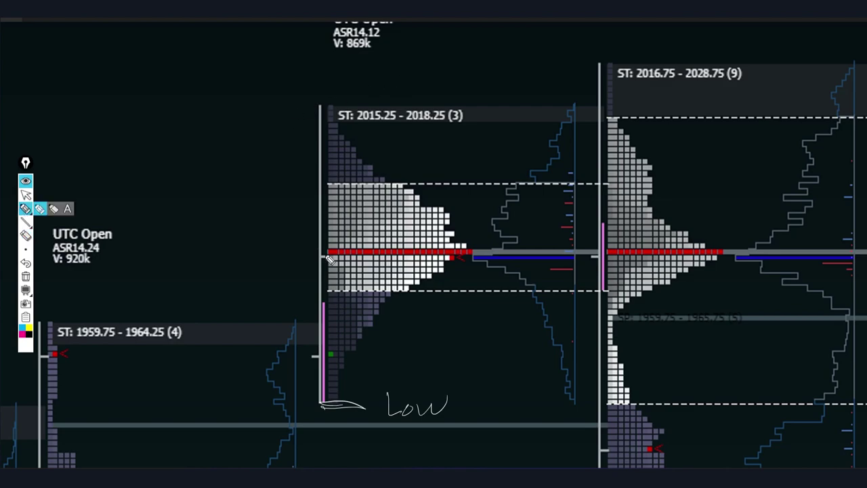
drag(323, 252, 252, 249)
mouse_move(170, 251)
mouse_down()
mouse_move(188, 214)
mouse_move(192, 237)
mouse_move(225, 248)
mouse_move(252, 235)
mouse_up()
drag(156, 277, 174, 279)
mouse_move(187, 277)
mouse_down()
mouse_move(186, 299)
mouse_move(230, 292)
mouse_move(252, 269)
mouse_move(253, 277)
mouse_up()
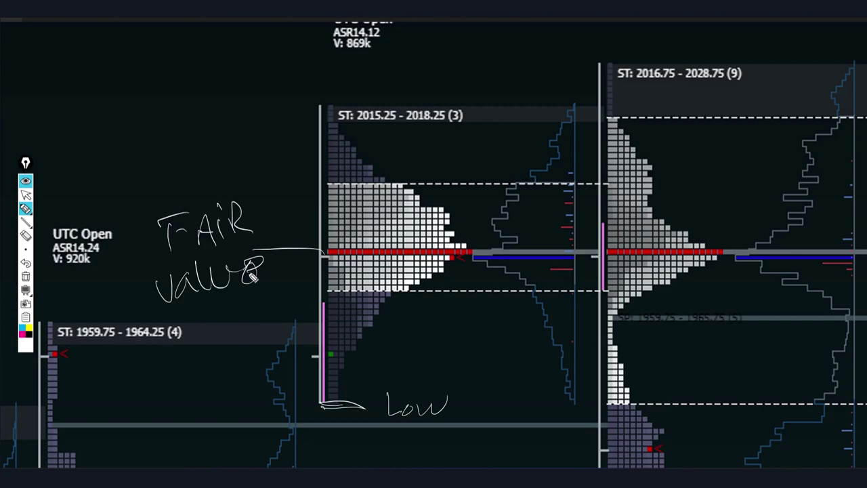
Arc up to a handwritten 'Agreed upon price/Region' note, then clear all annotations.
drag(262, 201, 212, 127)
mouse_move(55, 127)
mouse_down()
mouse_move(84, 124)
mouse_move(102, 146)
mouse_up()
mouse_move(101, 90)
mouse_down()
mouse_move(108, 74)
mouse_move(139, 68)
mouse_move(159, 42)
mouse_move(150, 41)
mouse_up()
mouse_move(133, 116)
mouse_down()
mouse_move(155, 122)
mouse_move(220, 96)
mouse_up()
mouse_move(144, 161)
mouse_down()
mouse_move(150, 183)
mouse_move(192, 136)
mouse_move(225, 124)
mouse_up()
mouse_move(233, 55)
mouse_down()
mouse_move(237, 125)
mouse_move(295, 79)
mouse_move(362, 94)
mouse_up()
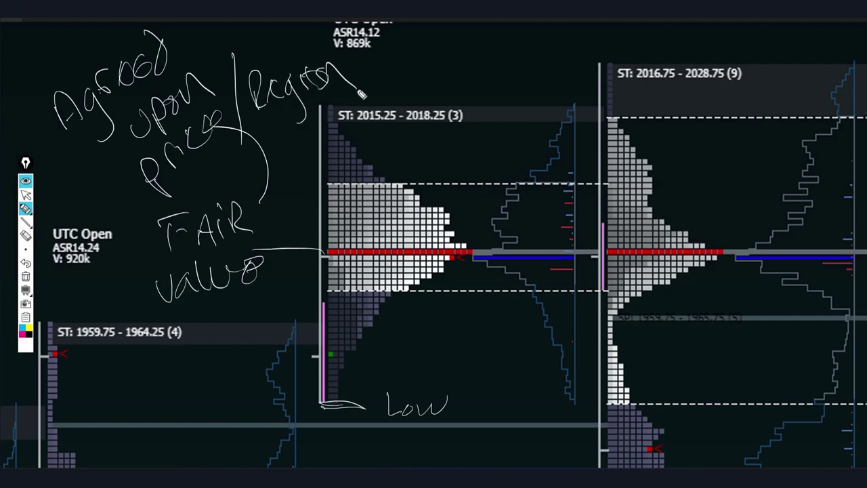
click(26, 235)
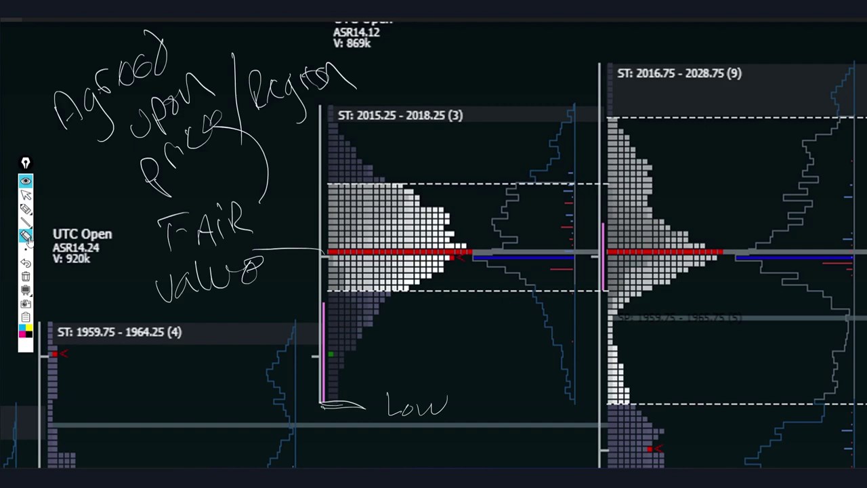
click(26, 276)
click(26, 208)
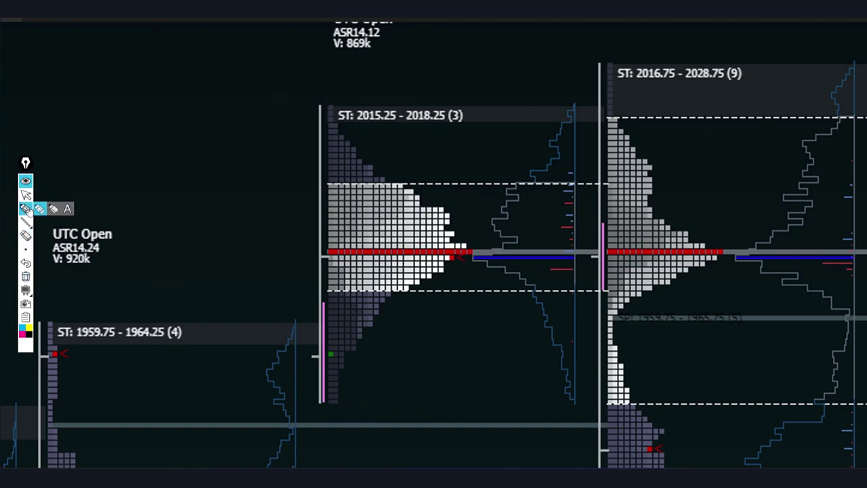
mouse_move(82, 135)
mouse_down()
mouse_move(107, 131)
mouse_move(125, 143)
mouse_move(139, 94)
mouse_move(164, 84)
mouse_move(173, 62)
mouse_move(162, 135)
mouse_move(177, 118)
mouse_move(206, 125)
mouse_up()
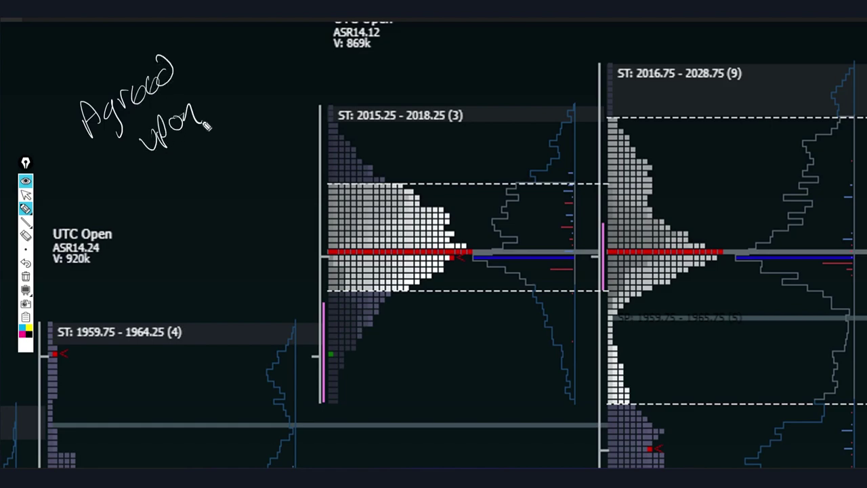
click(25, 276)
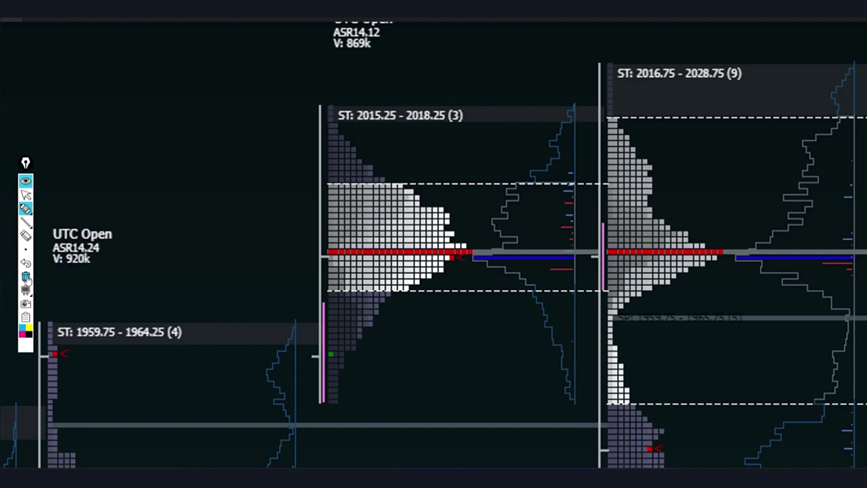
click(24, 210)
click(24, 210)
mouse_move(551, 252)
mouse_down()
mouse_move(449, 260)
mouse_move(596, 264)
mouse_up()
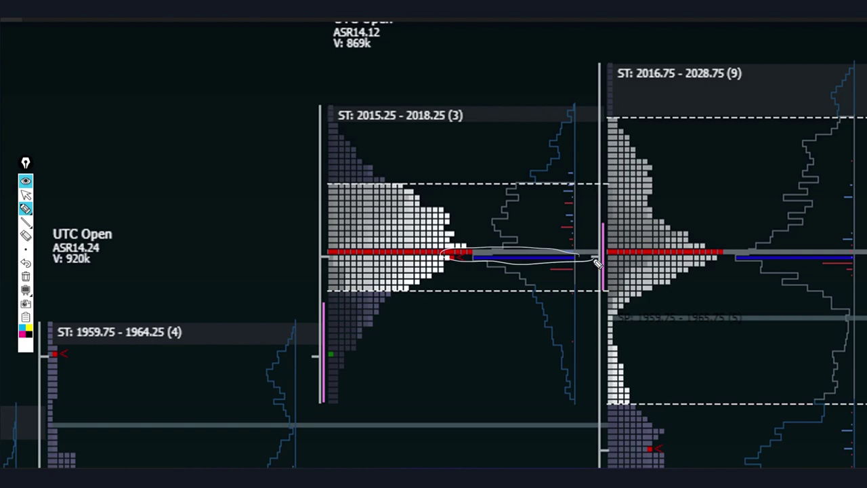
mouse_move(572, 95)
mouse_down()
mouse_move(474, 237)
mouse_move(522, 304)
mouse_move(569, 412)
mouse_up()
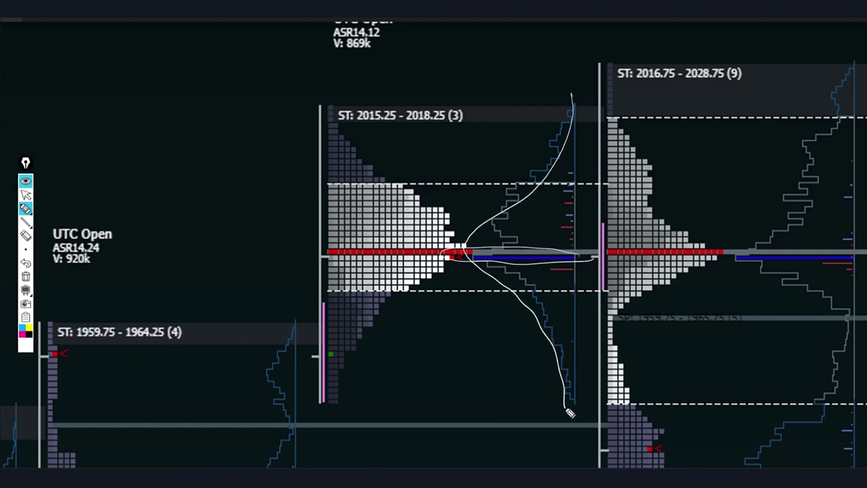
click(293, 142)
mouse_move(76, 100)
mouse_down()
mouse_move(80, 115)
mouse_move(100, 113)
mouse_move(144, 86)
mouse_up()
mouse_move(80, 149)
mouse_down()
mouse_move(172, 127)
mouse_move(182, 110)
mouse_up()
mouse_move(120, 187)
mouse_down()
mouse_move(116, 215)
mouse_move(154, 182)
mouse_move(216, 160)
mouse_move(224, 119)
mouse_move(234, 139)
mouse_move(278, 103)
mouse_move(335, 86)
mouse_up()
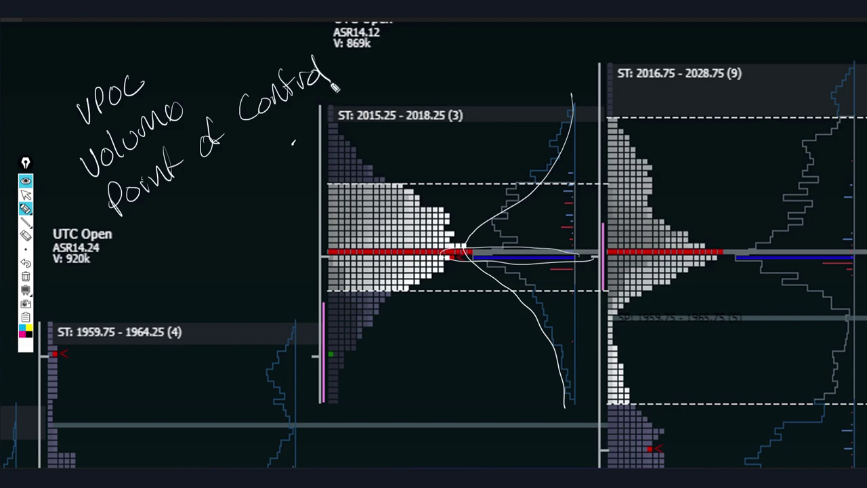
click(25, 235)
mouse_move(595, 258)
mouse_down()
mouse_move(420, 280)
mouse_move(228, 114)
mouse_move(311, 91)
mouse_move(182, 153)
mouse_move(116, 145)
mouse_move(110, 96)
mouse_move(318, 143)
mouse_up()
click(25, 208)
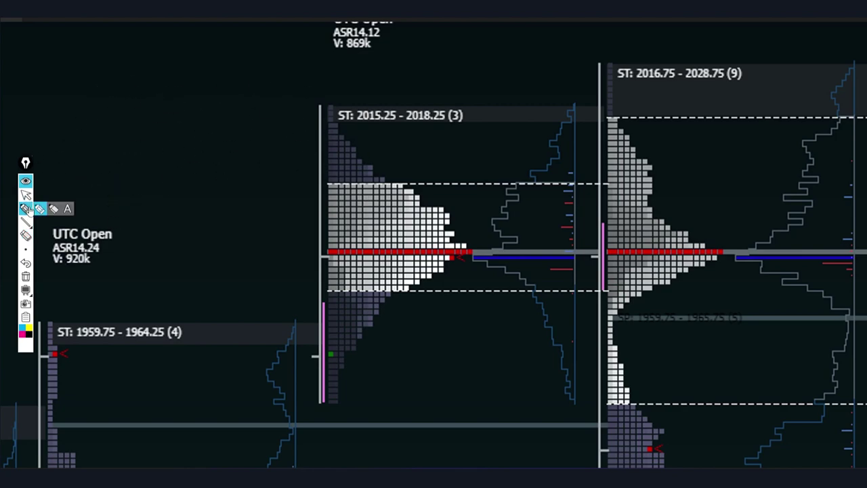
mouse_move(574, 102)
mouse_down()
mouse_move(486, 271)
mouse_move(562, 358)
mouse_move(575, 408)
mouse_up()
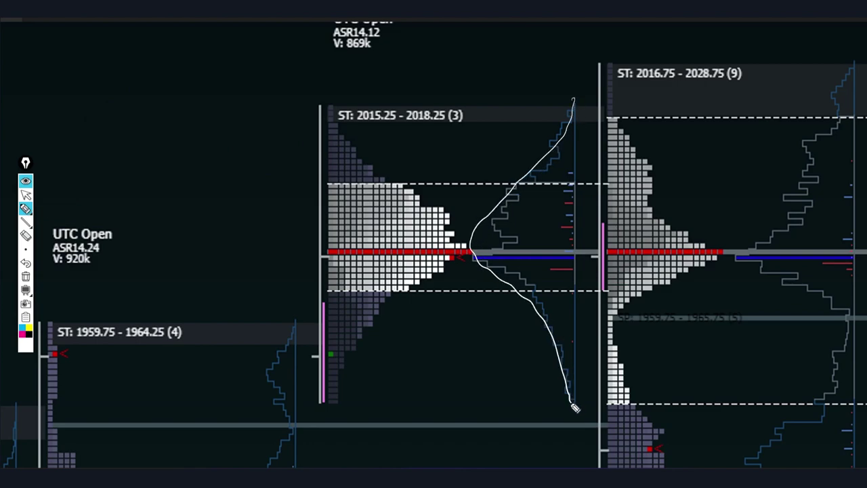
mouse_move(333, 105)
mouse_down()
mouse_move(461, 282)
mouse_move(338, 410)
mouse_up()
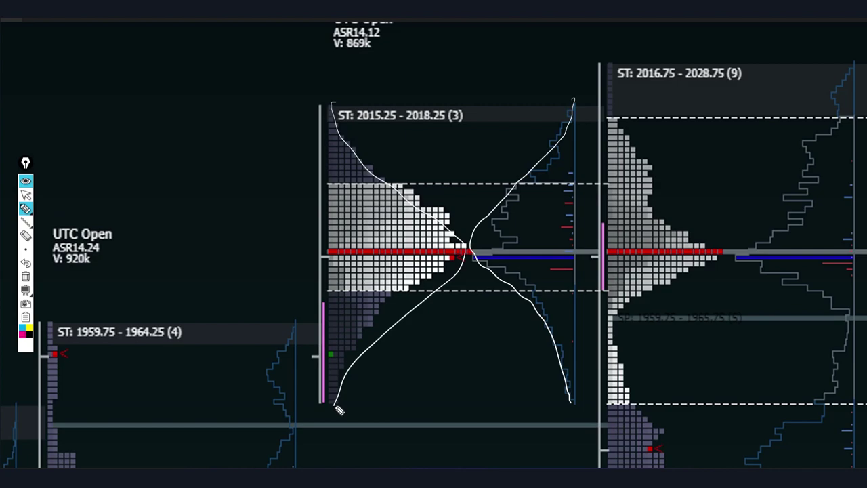
mouse_move(626, 63)
mouse_down()
mouse_move(654, 100)
mouse_move(637, 68)
mouse_up()
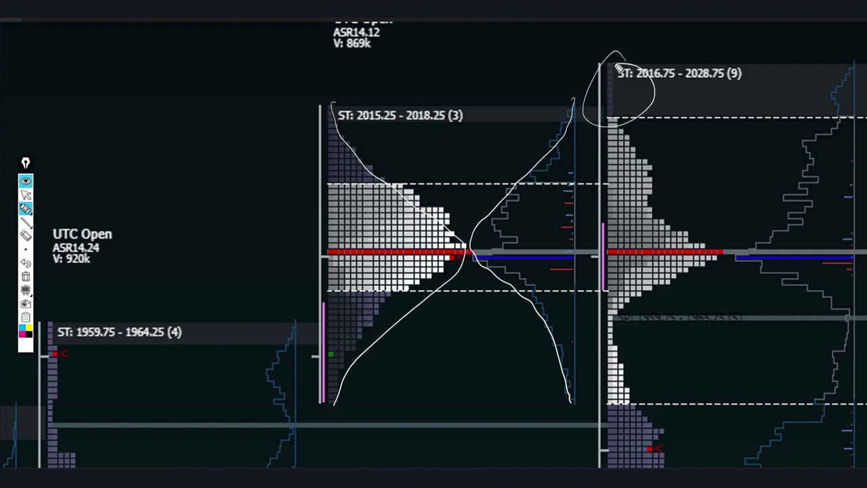
mouse_move(619, 96)
mouse_down()
mouse_move(782, 86)
mouse_move(782, 108)
mouse_up()
mouse_move(690, 28)
mouse_down()
mouse_move(655, 60)
mouse_move(673, 61)
mouse_up()
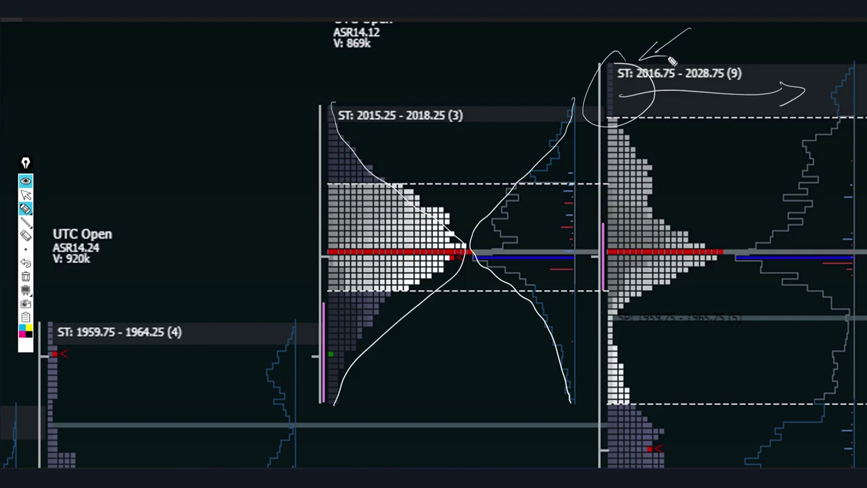
drag(858, 58, 859, 78)
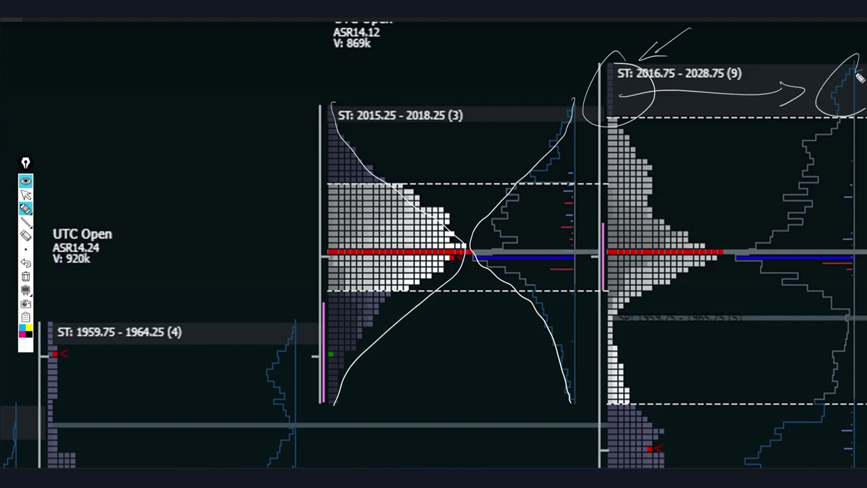
click(25, 234)
drag(528, 223, 314, 241)
drag(630, 112, 771, 65)
mouse_move(702, 57)
mouse_down()
mouse_move(630, 87)
mouse_move(809, 110)
mouse_up()
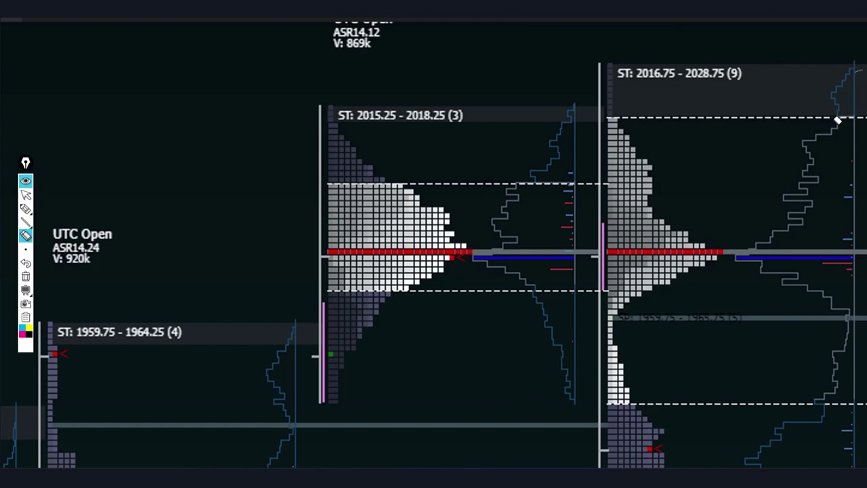
Circle the middle profile's value area and write VAL beside its lines.
click(25, 208)
mouse_move(428, 162)
mouse_down()
mouse_move(433, 183)
mouse_move(501, 174)
mouse_up()
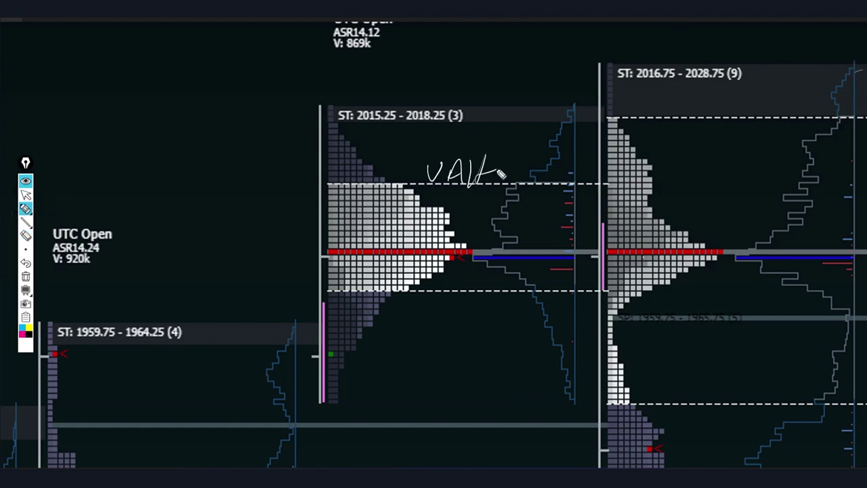
mouse_move(454, 197)
mouse_down()
mouse_move(257, 228)
mouse_move(461, 269)
mouse_move(447, 195)
mouse_up()
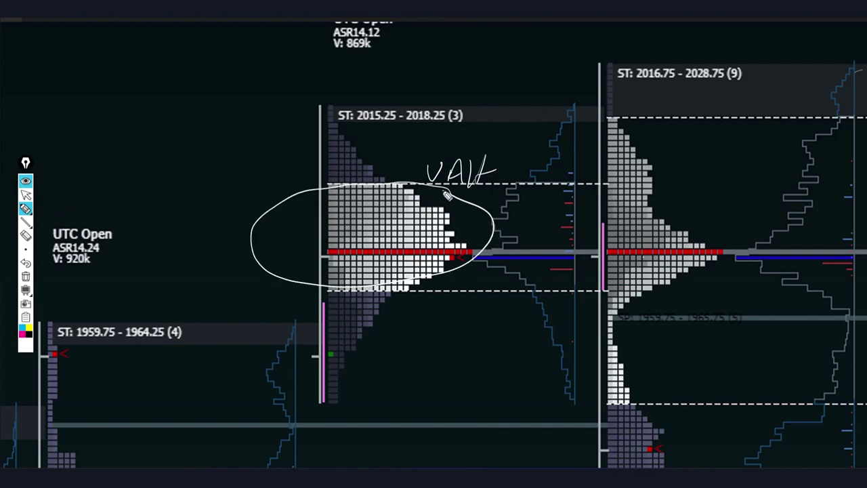
drag(428, 298, 486, 312)
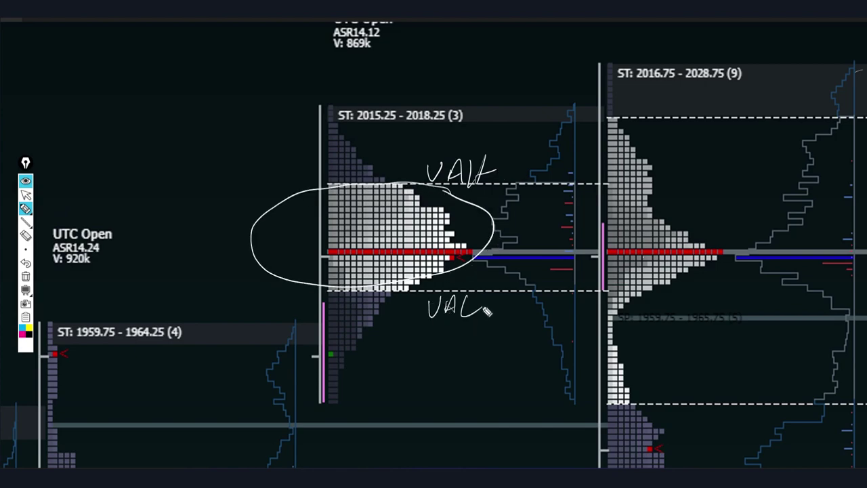
Write 68% and a second percentage left of the chart, erase them, and rewrite 70.
mouse_move(156, 154)
mouse_down()
mouse_move(162, 161)
mouse_move(184, 143)
mouse_up()
mouse_move(200, 123)
mouse_down()
mouse_move(196, 175)
mouse_move(209, 156)
mouse_up()
drag(150, 218, 161, 241)
drag(187, 206, 202, 206)
drag(218, 176, 208, 249)
drag(220, 211, 222, 218)
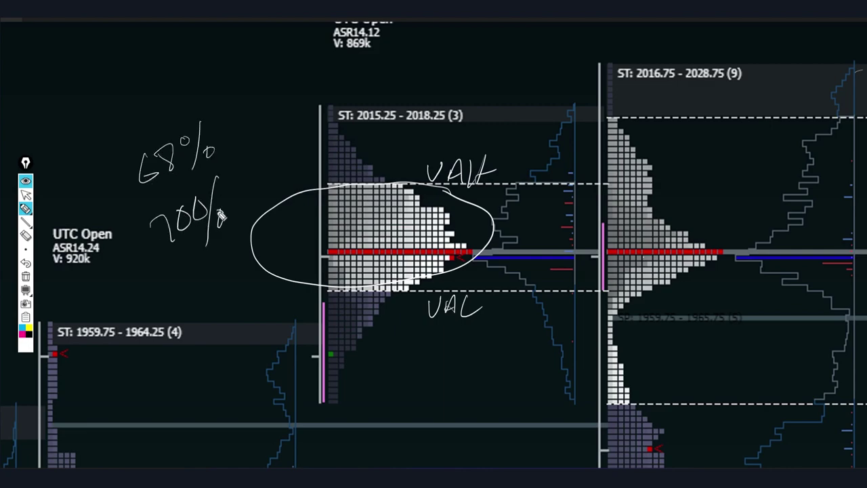
key(e)
mouse_move(174, 146)
mouse_down()
mouse_move(205, 197)
mouse_move(234, 220)
mouse_move(177, 249)
mouse_up()
key(p)
drag(156, 190, 183, 213)
mouse_move(192, 170)
mouse_down()
mouse_move(212, 143)
mouse_move(218, 177)
mouse_move(232, 159)
mouse_up()
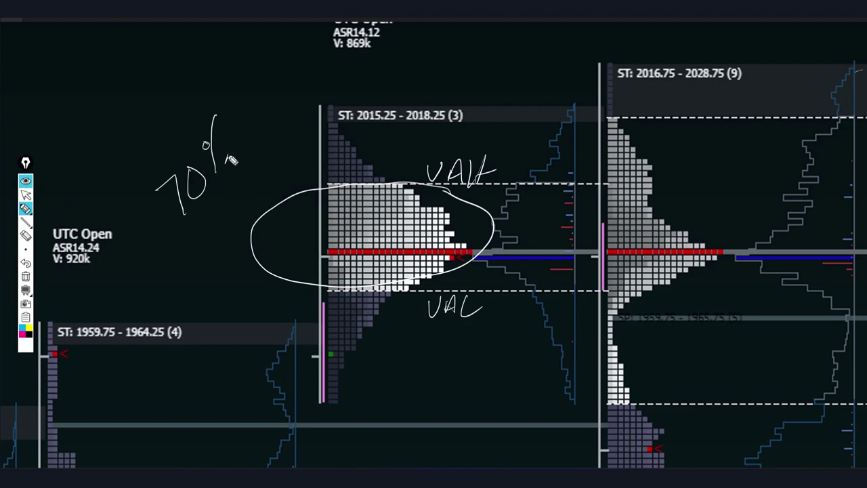
Sketch a bell curve with peak and boundary divisions labelled 68, then clear all drawings.
mouse_move(42, 124)
mouse_down()
mouse_move(107, 68)
mouse_move(196, 97)
mouse_move(227, 129)
mouse_up()
drag(136, 31, 136, 112)
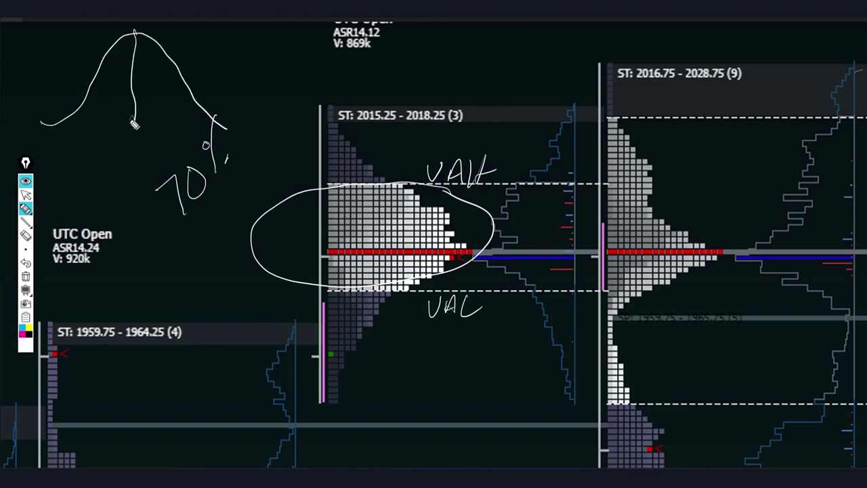
drag(99, 54, 95, 133)
drag(167, 53, 171, 122)
mouse_move(126, 149)
mouse_down()
mouse_move(115, 169)
mouse_move(140, 154)
mouse_up()
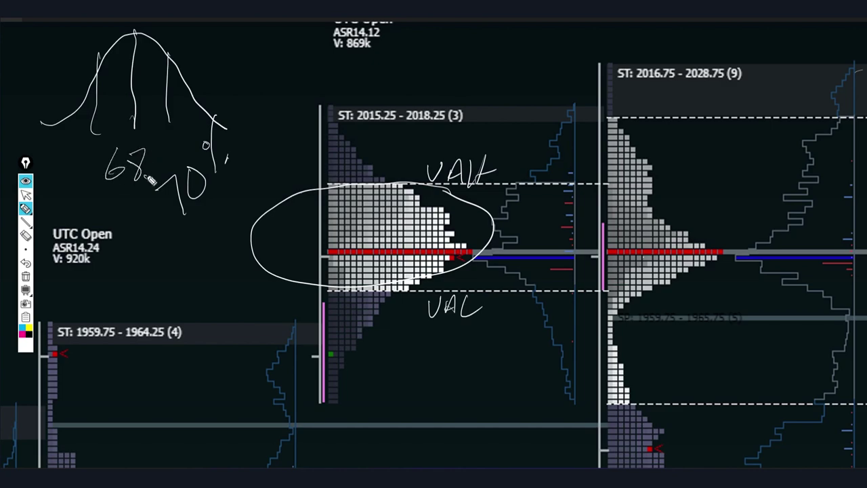
drag(101, 116, 144, 114)
drag(92, 29, 92, 36)
drag(169, 29, 170, 35)
drag(129, 54, 137, 24)
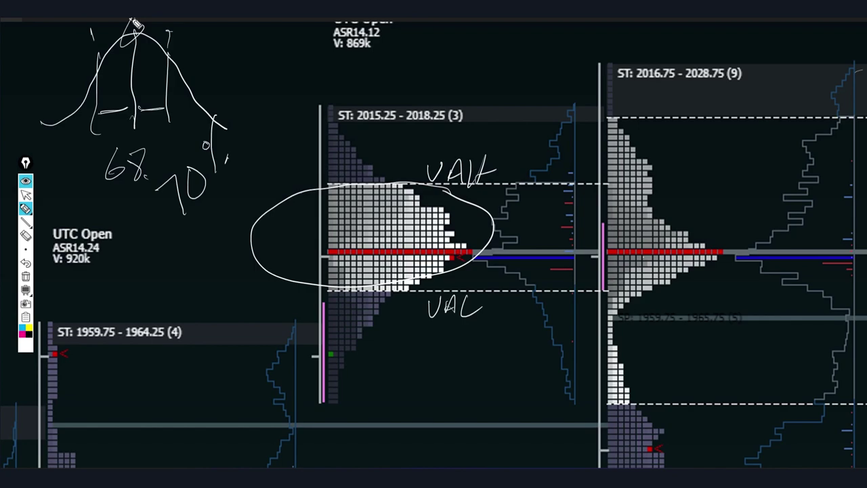
click(26, 277)
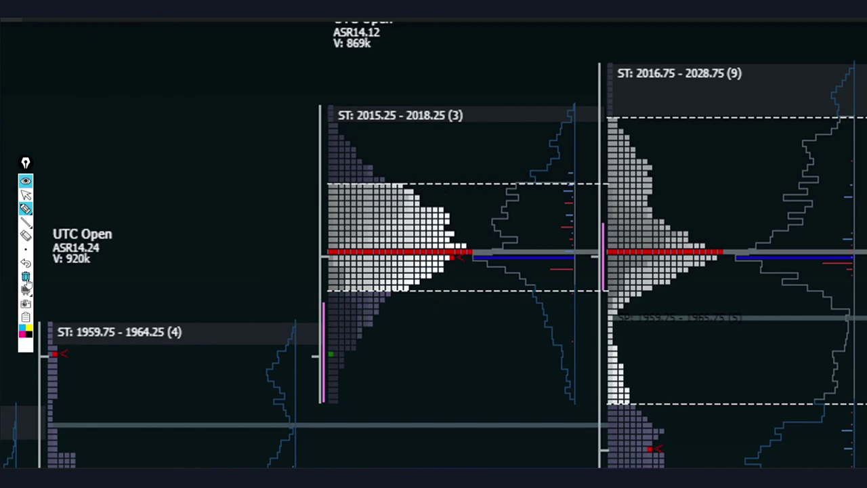
click(25, 210)
mouse_move(178, 224)
mouse_down()
mouse_move(198, 218)
mouse_move(236, 238)
mouse_up()
drag(245, 223, 268, 232)
mouse_move(202, 276)
mouse_down()
mouse_move(224, 277)
mouse_move(247, 258)
mouse_move(287, 285)
mouse_up()
drag(291, 180, 271, 186)
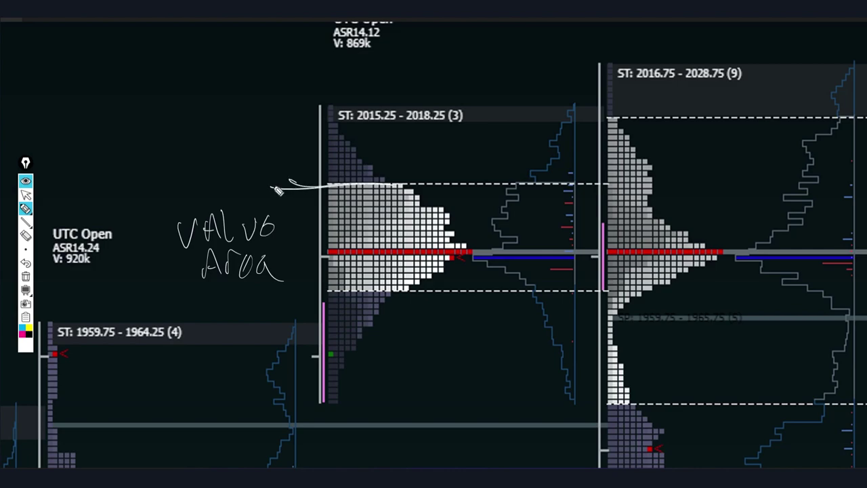
mouse_move(310, 305)
mouse_down()
mouse_move(416, 293)
mouse_move(269, 292)
mouse_up()
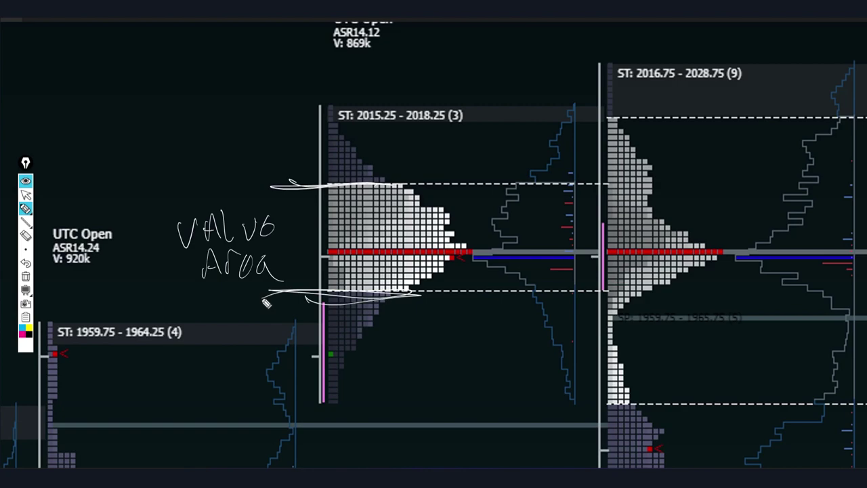
drag(501, 129, 507, 294)
mouse_move(501, 139)
mouse_down()
mouse_move(549, 185)
mouse_move(511, 344)
mouse_up()
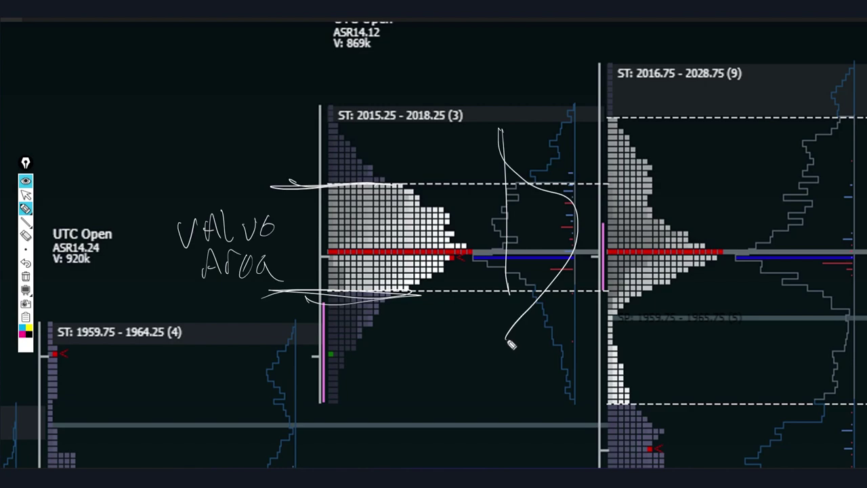
drag(113, 175, 125, 371)
mouse_move(107, 157)
mouse_down()
mouse_move(138, 191)
mouse_move(157, 319)
mouse_move(145, 403)
mouse_up()
drag(90, 213, 195, 212)
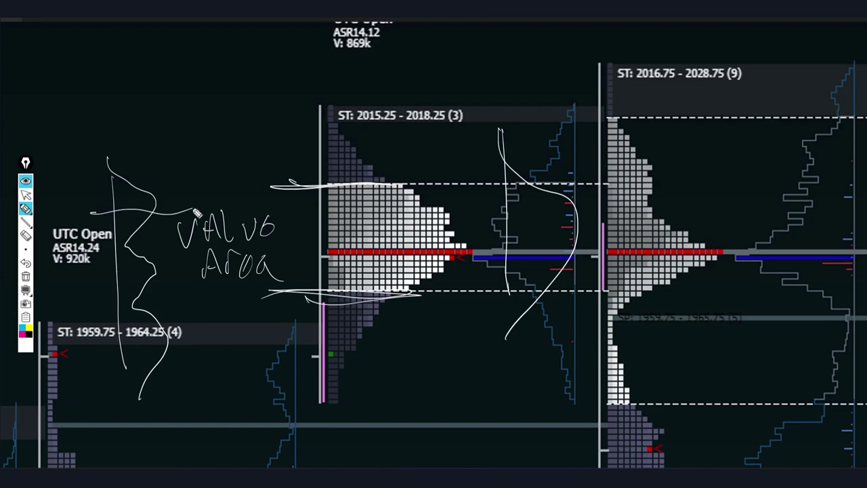
click(27, 235)
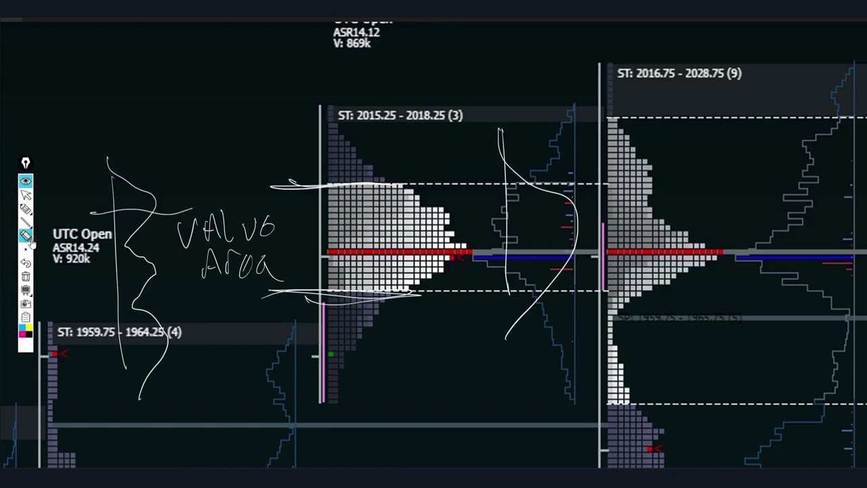
click(27, 278)
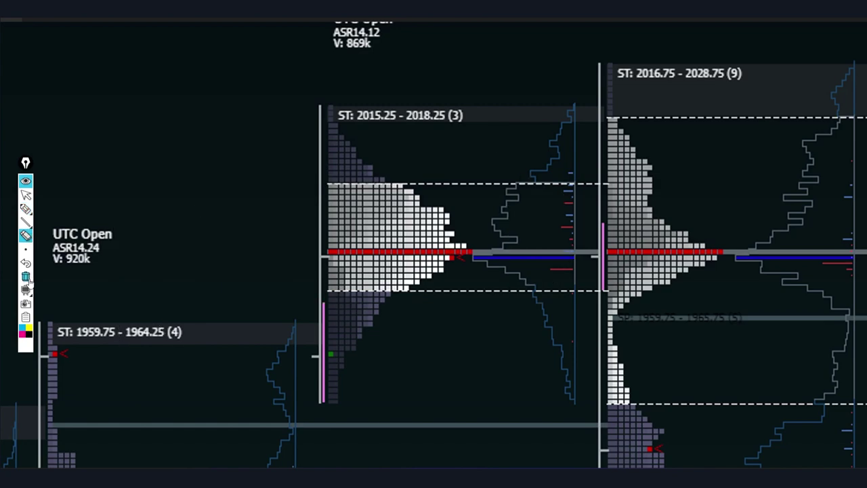
click(25, 209)
mouse_move(504, 181)
mouse_down()
mouse_move(265, 199)
mouse_move(548, 280)
mouse_move(492, 193)
mouse_up()
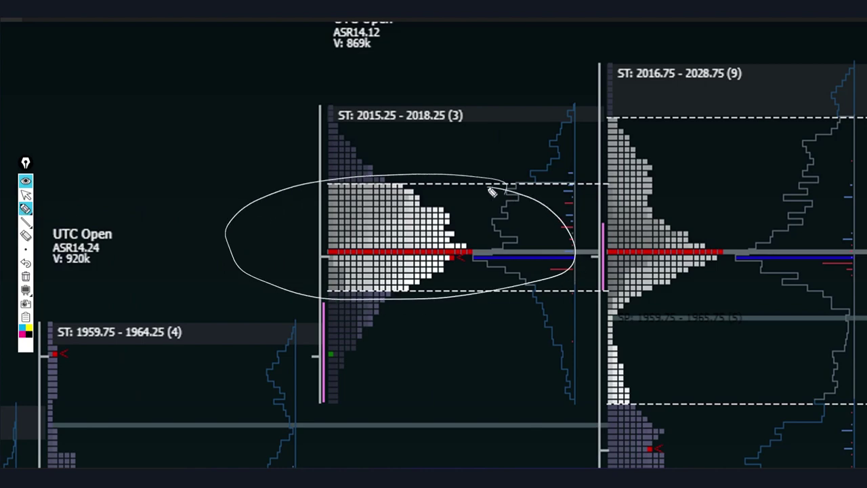
mouse_move(487, 223)
mouse_down()
mouse_move(552, 148)
mouse_move(556, 161)
mouse_up()
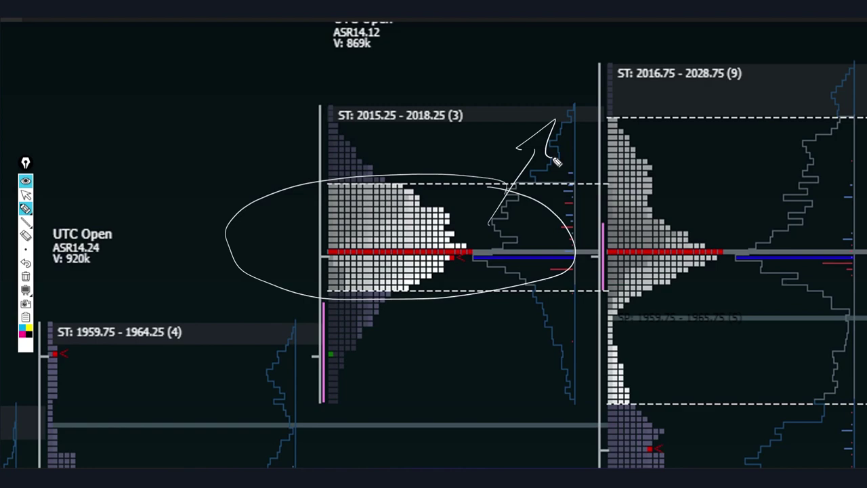
mouse_move(27, 211)
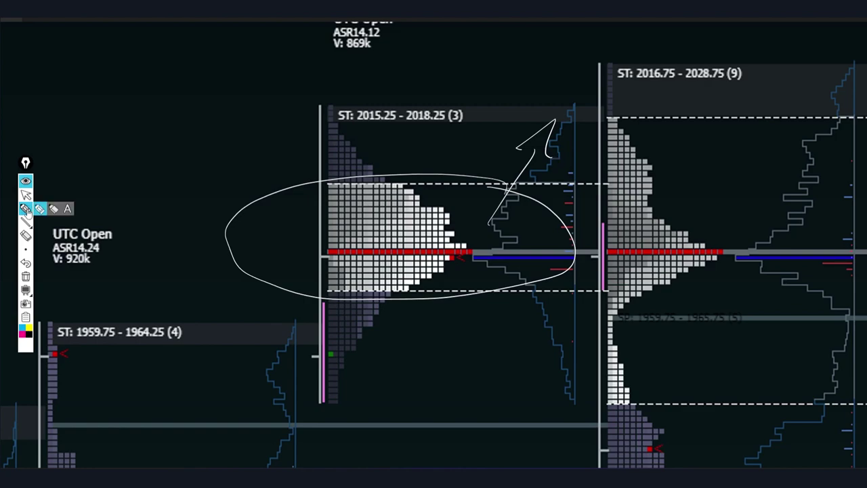
click(25, 234)
click(513, 177)
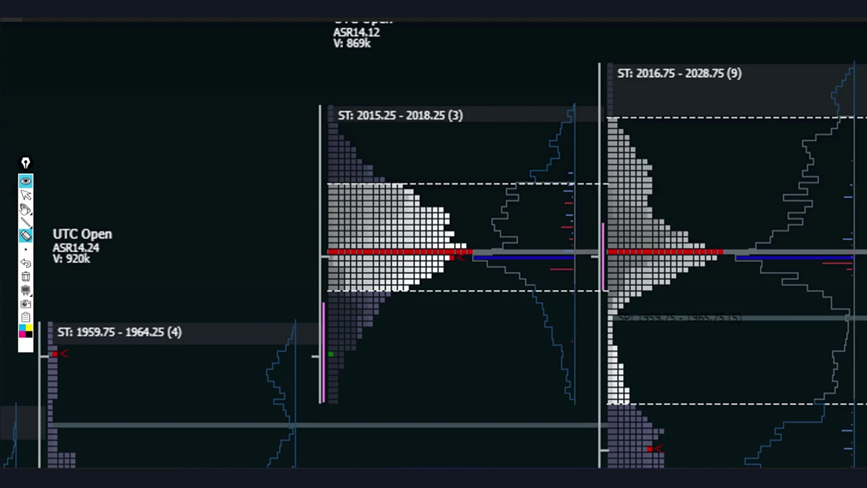
With a different pen, write VAH and VAL on the middle profile's value-area lines and underline VAH.
click(25, 209)
click(39, 208)
drag(443, 185, 499, 187)
mouse_move(452, 165)
mouse_down()
mouse_move(466, 184)
mouse_move(478, 166)
mouse_up()
mouse_move(485, 162)
mouse_down()
mouse_move(485, 175)
mouse_move(513, 180)
mouse_up()
mouse_move(444, 293)
mouse_down()
mouse_move(455, 311)
mouse_move(474, 292)
mouse_move(494, 308)
mouse_move(319, 293)
mouse_up()
drag(493, 184, 312, 184)
drag(460, 182, 346, 189)
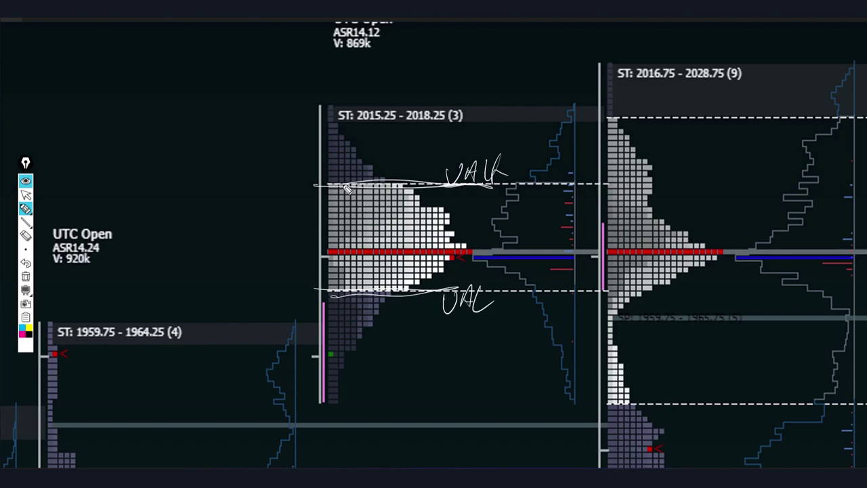
Circle the middle profile's low and high, label them 'Low' and 'Good', and arrow the low.
drag(354, 377, 356, 371)
mouse_move(374, 403)
mouse_down()
mouse_move(384, 418)
mouse_move(398, 409)
mouse_up()
mouse_move(409, 406)
mouse_down()
mouse_move(419, 416)
mouse_move(431, 408)
mouse_move(443, 381)
mouse_move(510, 402)
mouse_up()
mouse_move(337, 90)
mouse_down()
mouse_move(306, 139)
mouse_move(342, 100)
mouse_up()
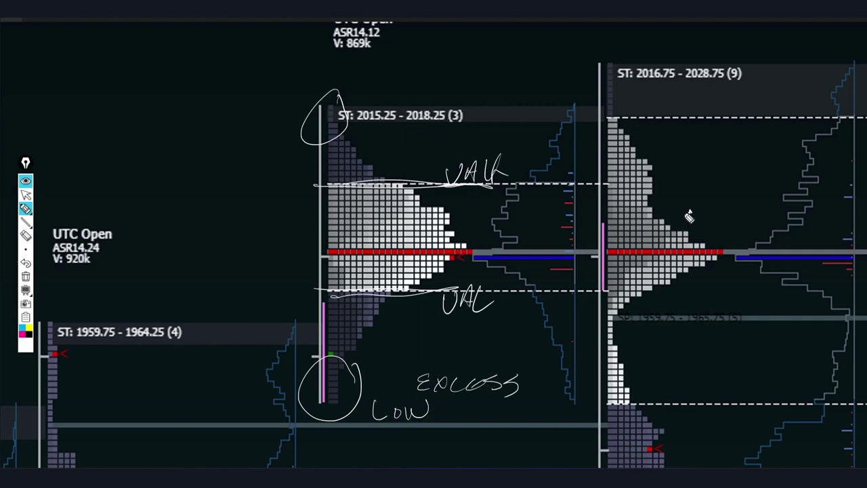
mouse_move(466, 91)
mouse_down()
mouse_move(488, 101)
mouse_move(509, 97)
mouse_move(516, 82)
mouse_move(577, 95)
mouse_move(591, 112)
mouse_up()
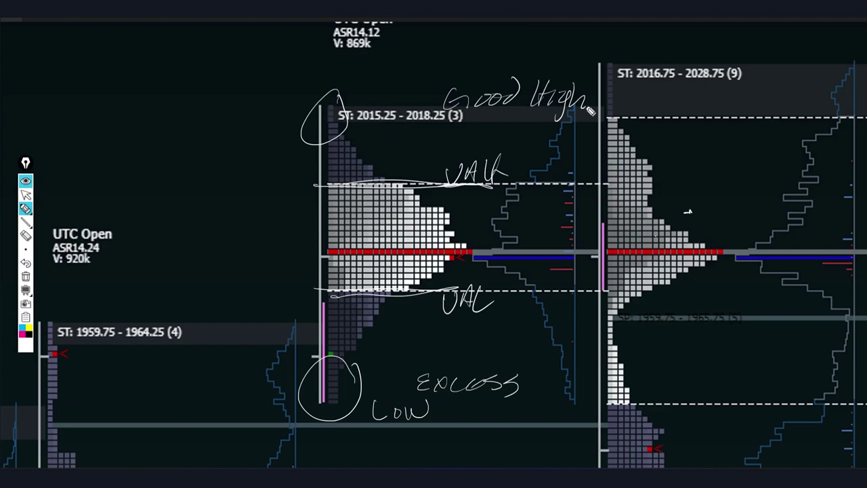
mouse_move(194, 389)
mouse_down()
mouse_move(269, 393)
mouse_move(254, 409)
mouse_up()
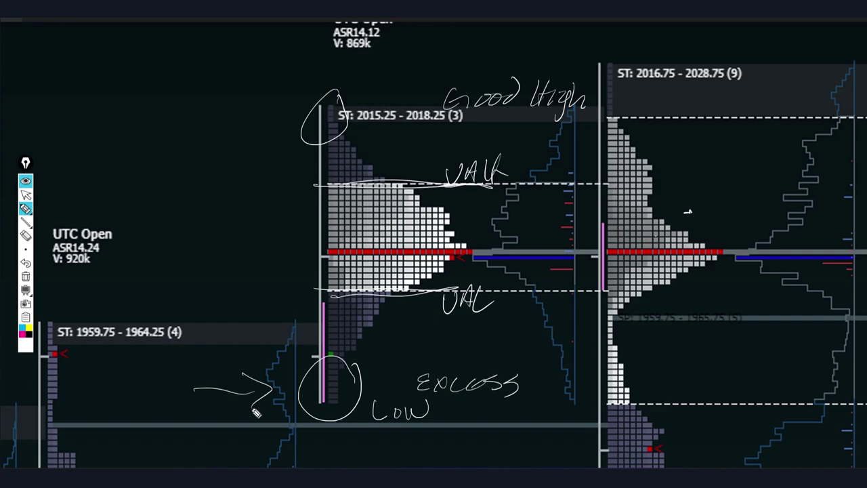
Clear the ink, then circle the right profile's single-print gap and trace both profile outlines.
click(25, 277)
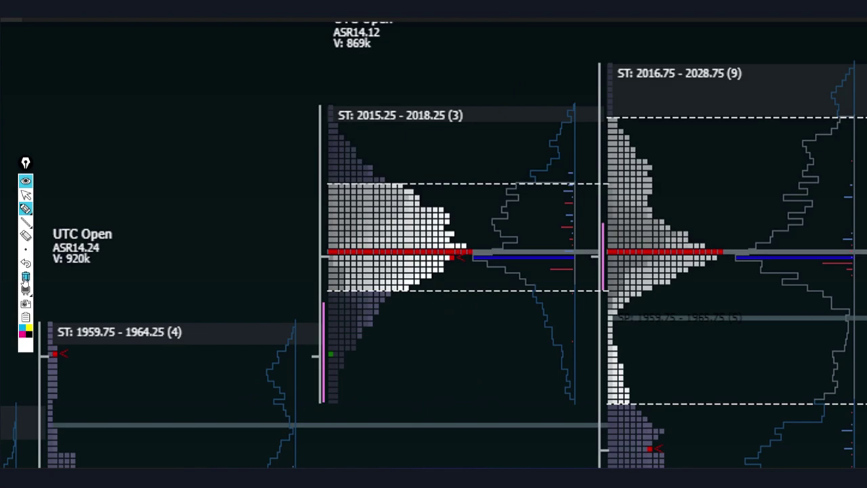
mouse_move(29, 214)
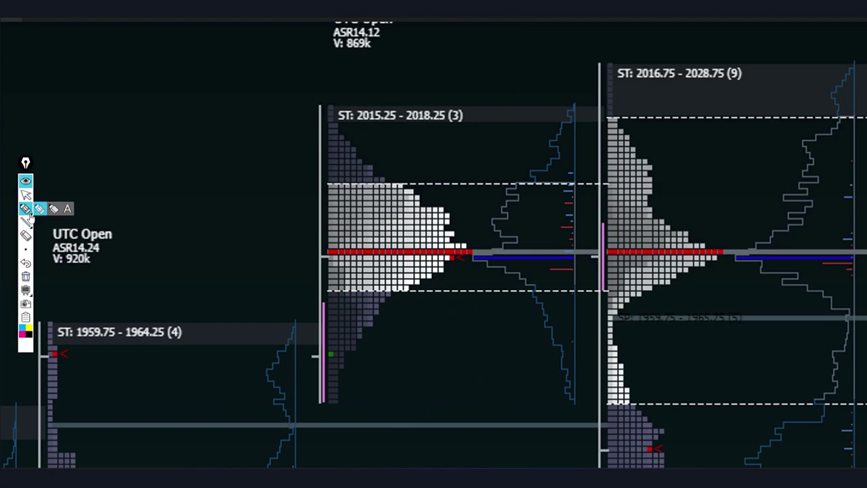
drag(613, 324, 617, 318)
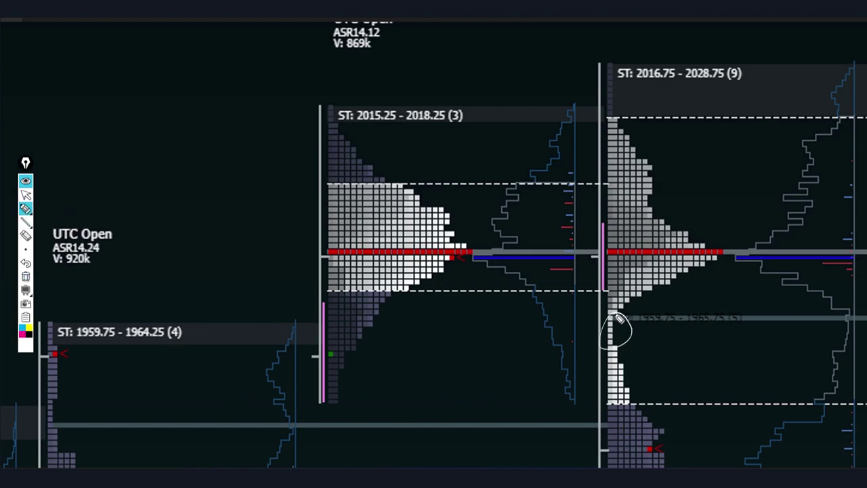
mouse_move(612, 72)
mouse_down()
mouse_move(650, 176)
mouse_move(694, 254)
mouse_move(612, 325)
mouse_up()
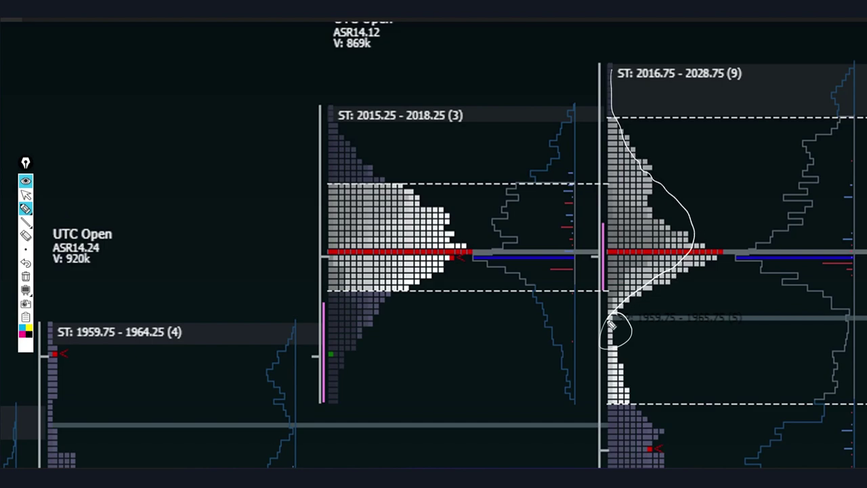
mouse_move(336, 112)
mouse_down()
mouse_move(464, 241)
mouse_move(332, 387)
mouse_up()
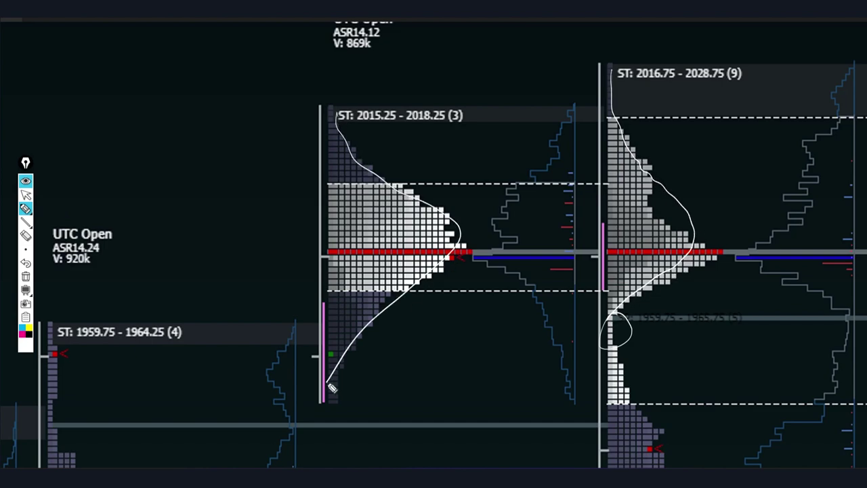
Sketch a price wave on the left with arrows pointing into it.
mouse_move(45, 180)
mouse_down()
mouse_move(154, 169)
mouse_move(236, 138)
mouse_move(373, 196)
mouse_up()
drag(40, 139, 130, 135)
mouse_move(105, 122)
mouse_down()
mouse_move(120, 140)
mouse_move(101, 168)
mouse_up()
drag(316, 132, 266, 135)
drag(285, 112, 294, 153)
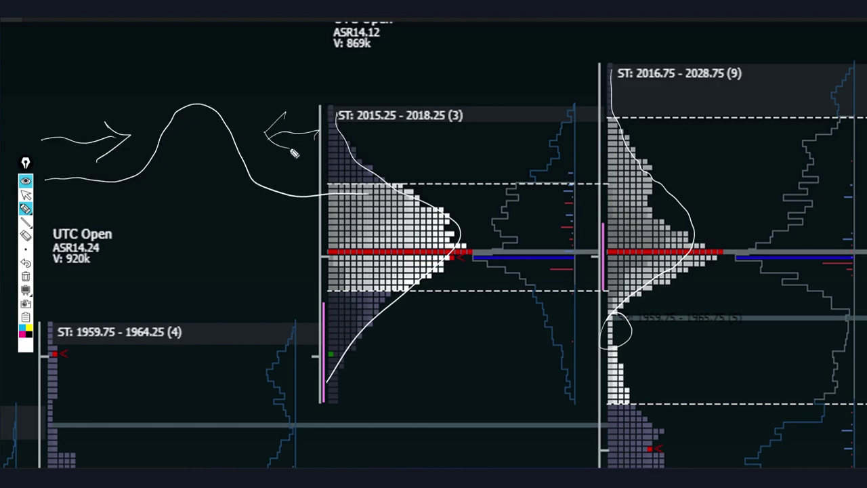
Add freehand curves and loops around the middle profile's value-area edges, then clear all ink.
mouse_move(469, 32)
mouse_down()
mouse_move(491, 140)
mouse_move(510, 122)
mouse_up()
mouse_move(439, 393)
mouse_down()
mouse_move(465, 344)
mouse_move(493, 360)
mouse_up()
drag(391, 309, 343, 294)
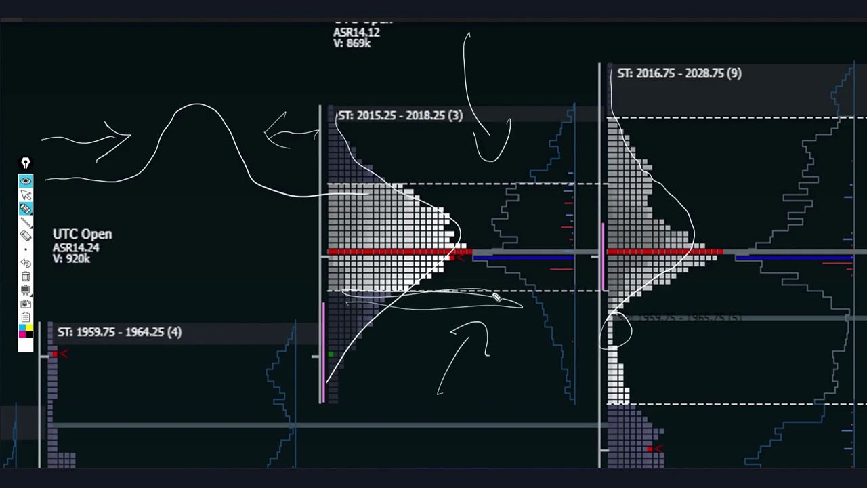
drag(363, 188, 332, 188)
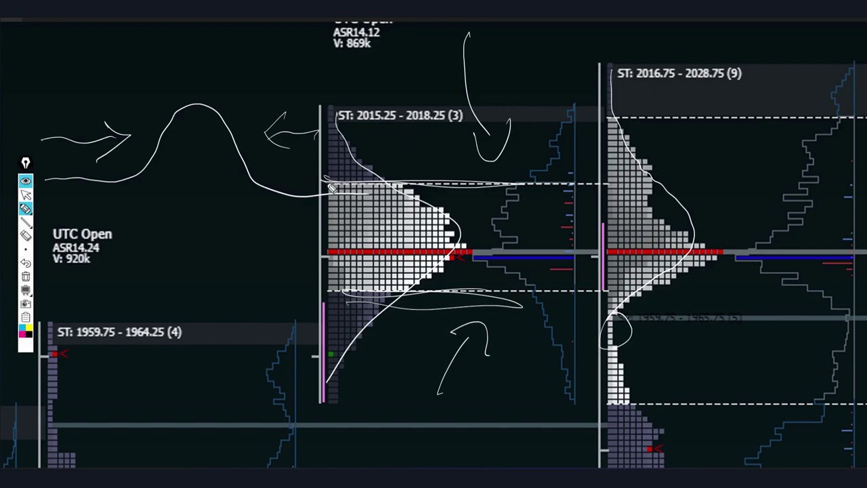
mouse_move(550, 203)
mouse_down()
mouse_move(514, 294)
mouse_move(546, 196)
mouse_up()
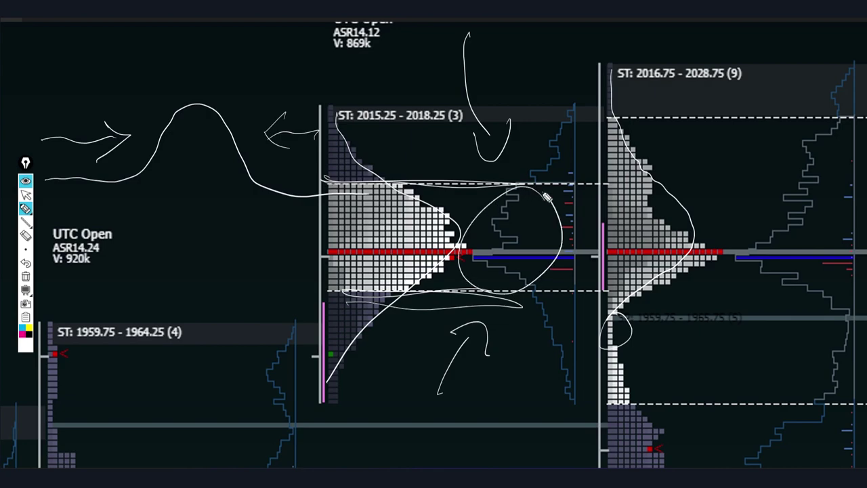
drag(523, 299, 560, 284)
mouse_move(564, 316)
mouse_down()
mouse_move(586, 248)
mouse_move(585, 218)
mouse_up()
drag(535, 161, 584, 203)
click(26, 277)
click(26, 210)
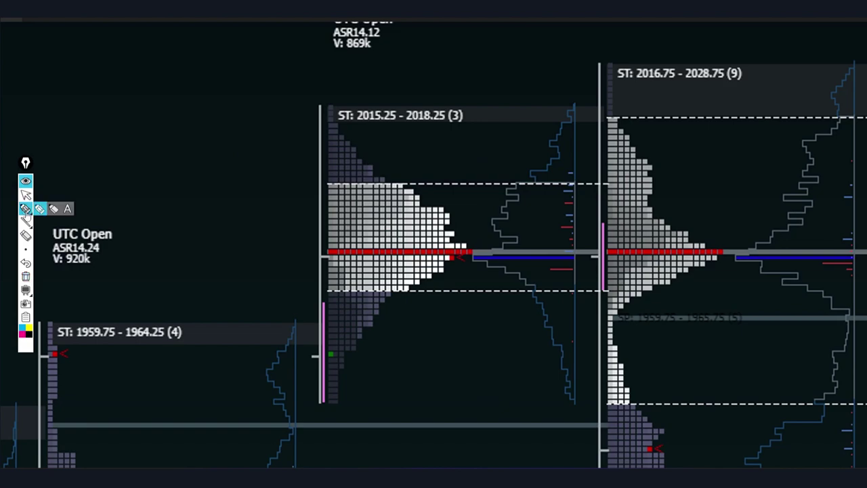
mouse_move(228, 237)
mouse_down()
mouse_move(288, 230)
mouse_move(295, 203)
mouse_up()
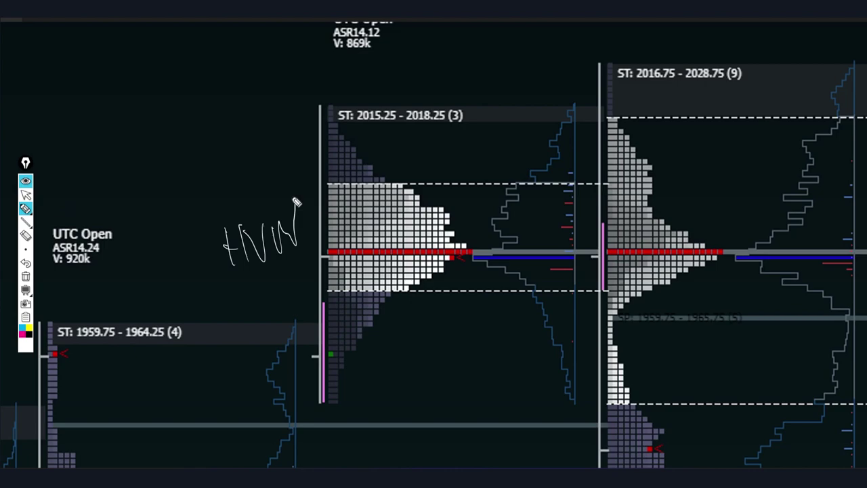
mouse_move(102, 39)
mouse_down()
mouse_move(135, 109)
mouse_move(134, 165)
mouse_move(204, 216)
mouse_move(130, 276)
mouse_move(127, 340)
mouse_move(162, 445)
mouse_up()
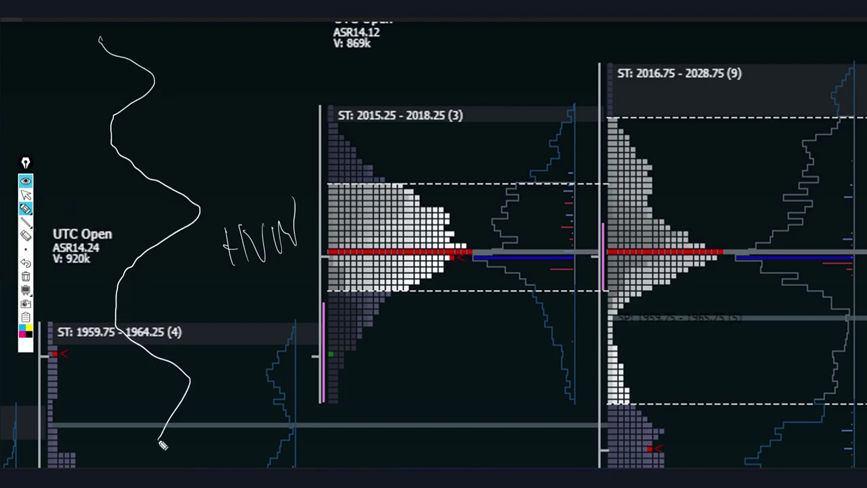
drag(158, 206, 231, 200)
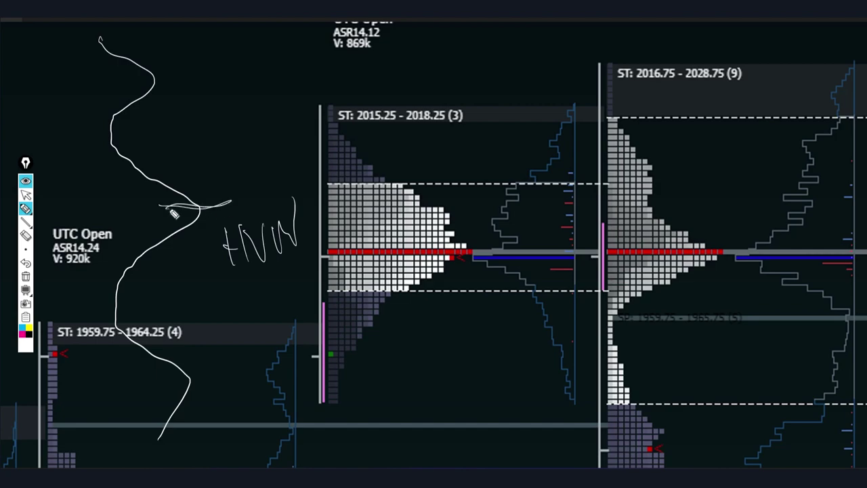
drag(114, 276, 125, 279)
mouse_move(109, 105)
mouse_down()
mouse_move(108, 178)
mouse_move(122, 123)
mouse_up()
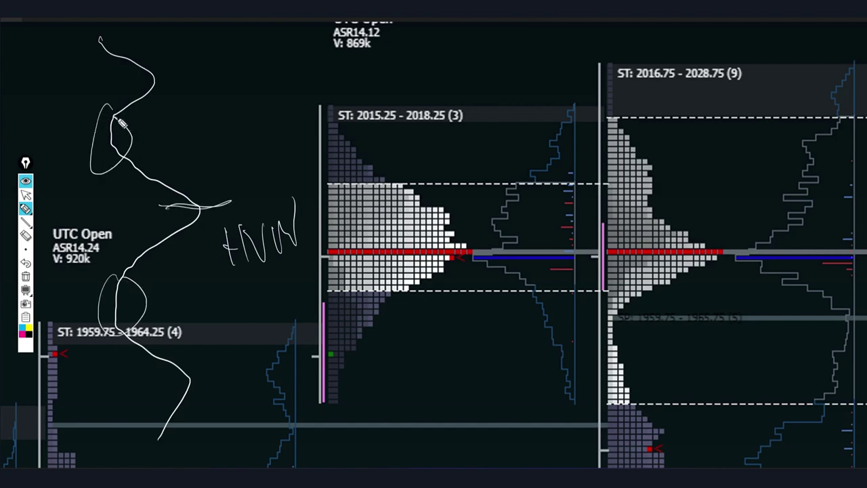
click(25, 235)
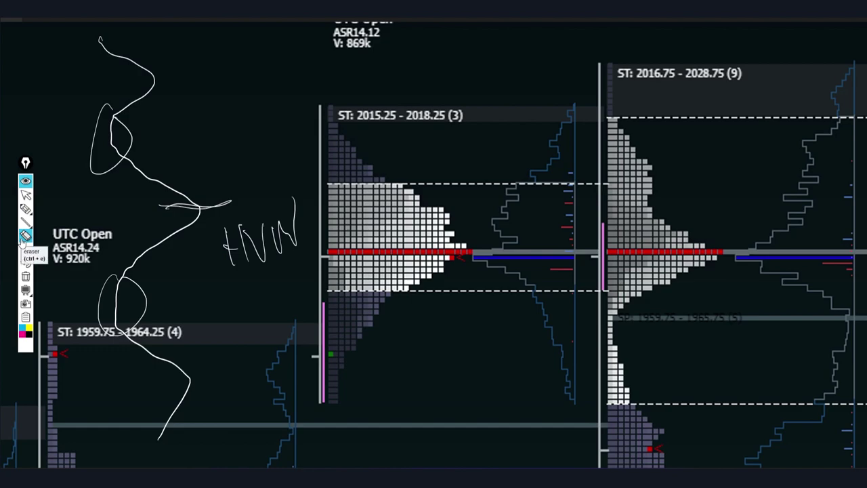
mouse_move(145, 205)
mouse_down()
mouse_move(293, 222)
mouse_move(82, 189)
mouse_move(70, 221)
mouse_up()
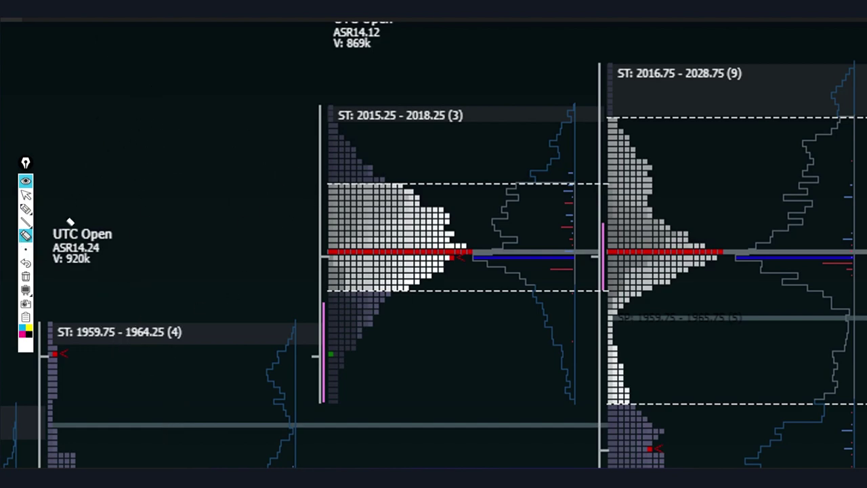
click(26, 208)
drag(628, 298, 618, 290)
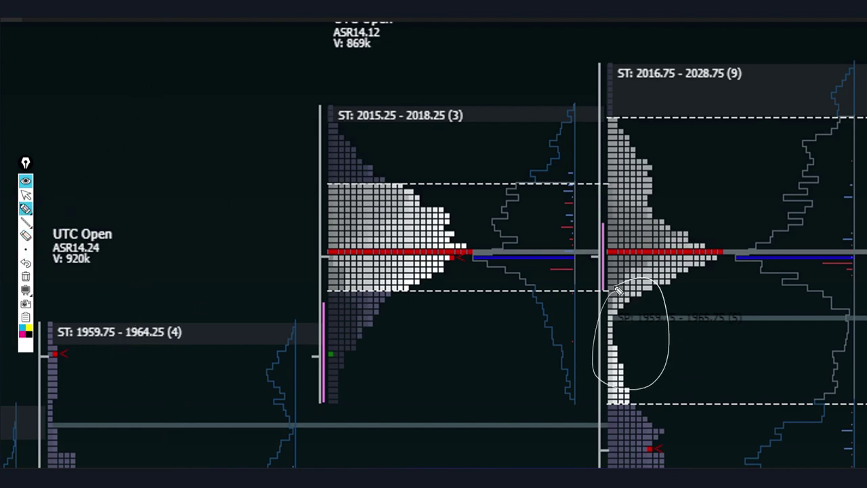
mouse_move(679, 279)
mouse_down()
mouse_move(642, 300)
mouse_move(634, 408)
mouse_move(645, 422)
mouse_up()
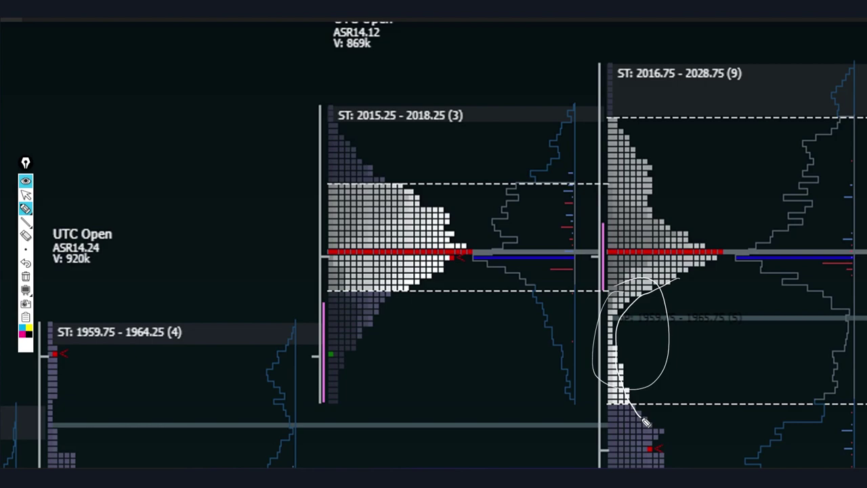
drag(843, 311, 864, 354)
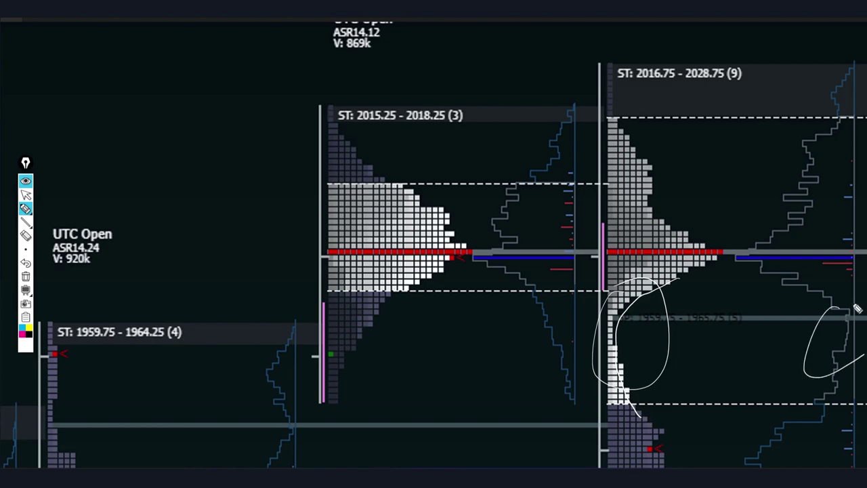
mouse_move(742, 236)
mouse_down()
mouse_move(587, 284)
mouse_move(712, 222)
mouse_up()
drag(447, 266, 335, 254)
mouse_move(610, 182)
mouse_down()
mouse_move(526, 178)
mouse_move(411, 301)
mouse_move(634, 189)
mouse_up()
mouse_move(664, 298)
mouse_down()
mouse_move(691, 403)
mouse_move(701, 377)
mouse_up()
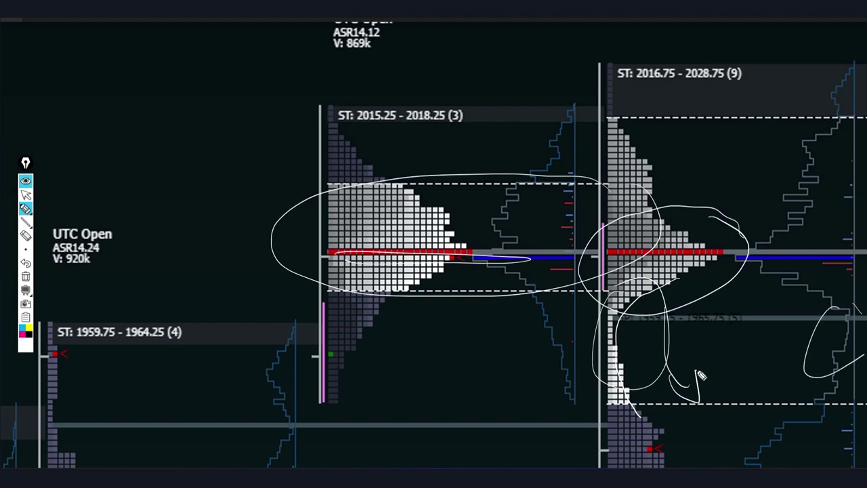
mouse_move(692, 340)
mouse_down()
mouse_move(704, 354)
mouse_move(720, 352)
mouse_move(697, 365)
mouse_move(747, 335)
mouse_up()
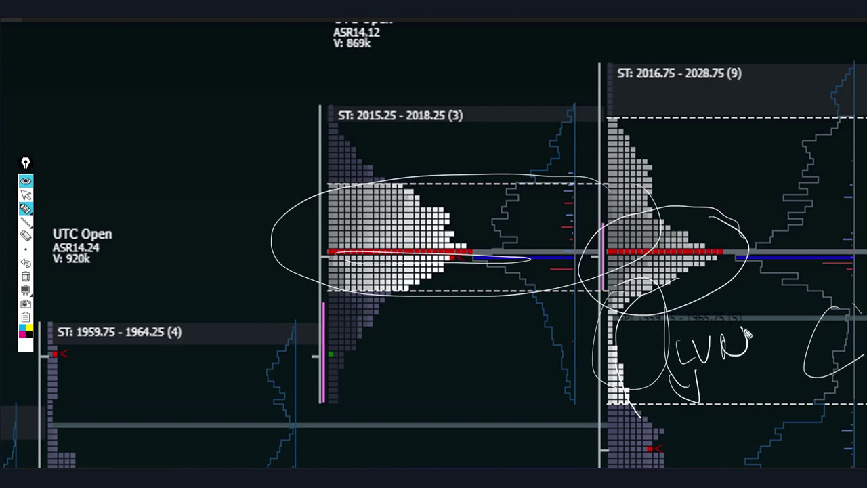
mouse_move(734, 190)
mouse_down()
mouse_move(745, 193)
mouse_move(711, 223)
mouse_move(731, 196)
mouse_move(774, 197)
mouse_move(772, 185)
mouse_up()
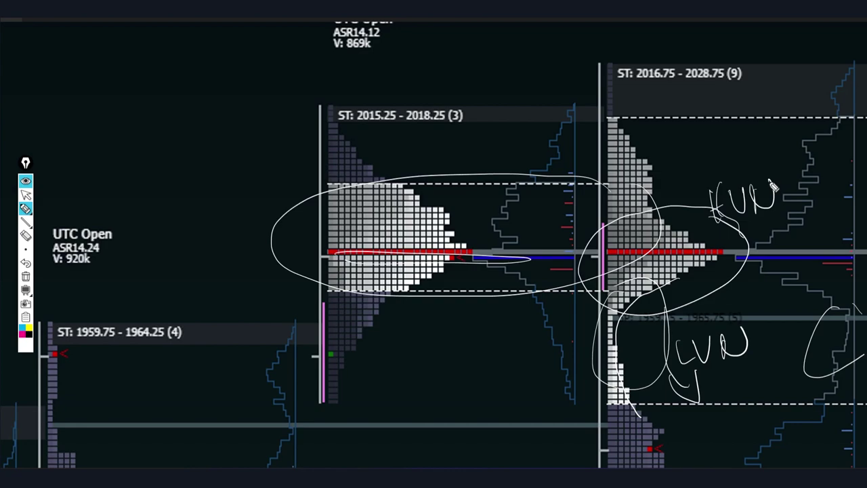
click(26, 276)
click(26, 208)
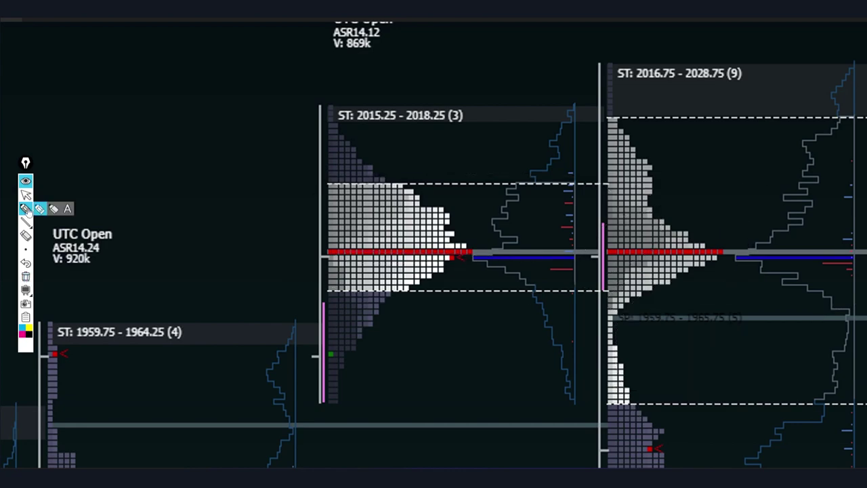
click(25, 208)
mouse_move(618, 308)
mouse_down()
mouse_move(610, 355)
mouse_move(622, 315)
mouse_move(677, 344)
mouse_move(669, 355)
mouse_up()
mouse_move(700, 331)
mouse_down()
mouse_move(698, 345)
mouse_move(712, 339)
mouse_up()
mouse_move(696, 367)
mouse_down()
mouse_move(683, 385)
mouse_move(728, 358)
mouse_move(738, 396)
mouse_move(745, 380)
mouse_move(786, 359)
mouse_move(778, 366)
mouse_up()
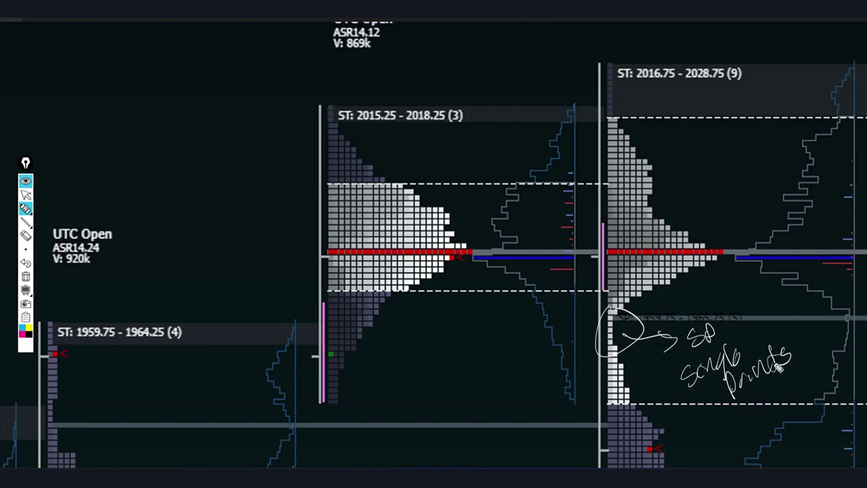
mouse_move(122, 103)
mouse_down()
mouse_move(158, 163)
mouse_move(178, 145)
mouse_move(193, 165)
mouse_up()
mouse_move(62, 99)
mouse_down()
mouse_move(116, 154)
mouse_move(76, 169)
mouse_move(75, 215)
mouse_up()
drag(189, 170, 189, 216)
mouse_move(174, 170)
mouse_down()
mouse_move(218, 165)
mouse_move(162, 178)
mouse_up()
mouse_move(172, 221)
mouse_down()
mouse_move(216, 216)
mouse_move(206, 182)
mouse_up()
mouse_move(189, 227)
mouse_down()
mouse_move(199, 258)
mouse_move(218, 254)
mouse_move(254, 283)
mouse_up()
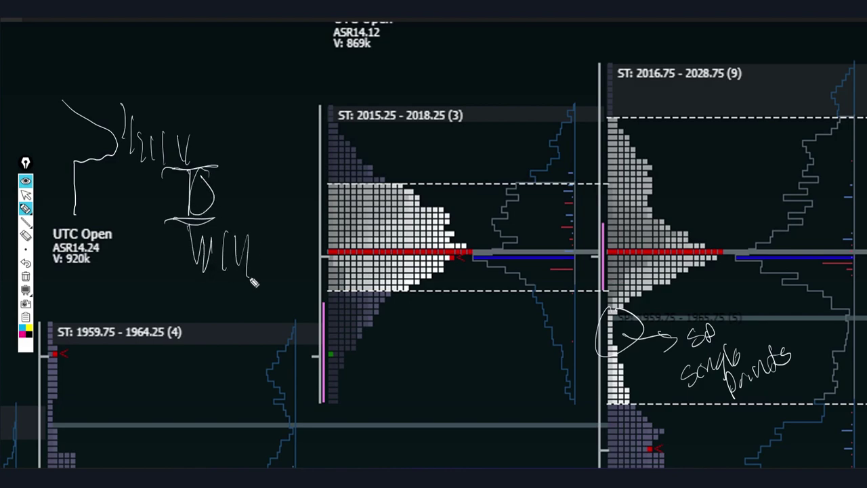
drag(65, 215, 81, 290)
mouse_move(662, 394)
mouse_down()
mouse_move(671, 425)
mouse_move(664, 410)
mouse_up()
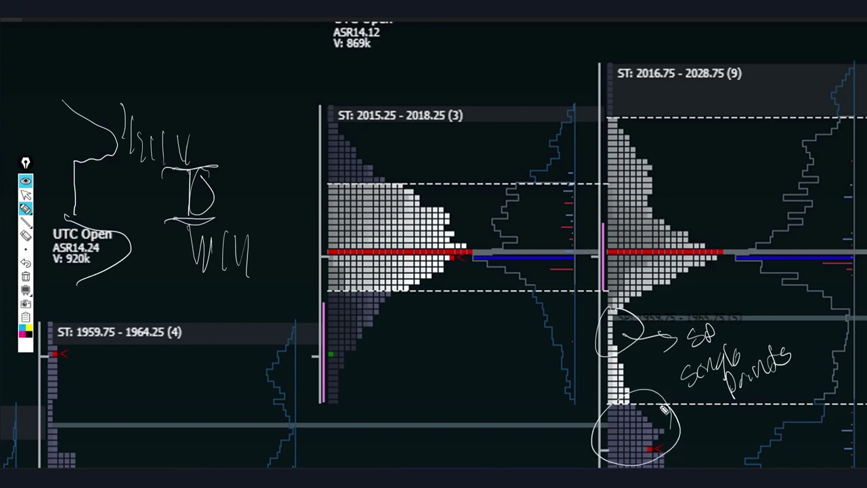
click(27, 276)
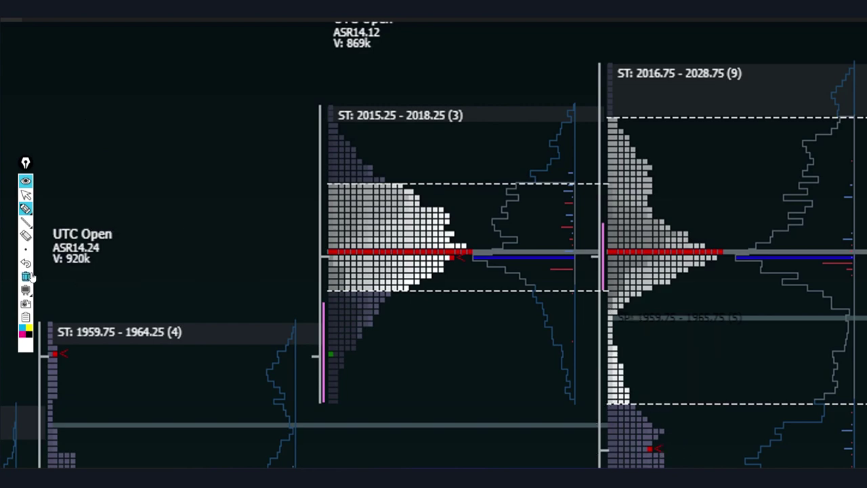
Circle the whole 2015.25–2018.25 middle profile, then erase the circle from the chart.
mouse_move(27, 211)
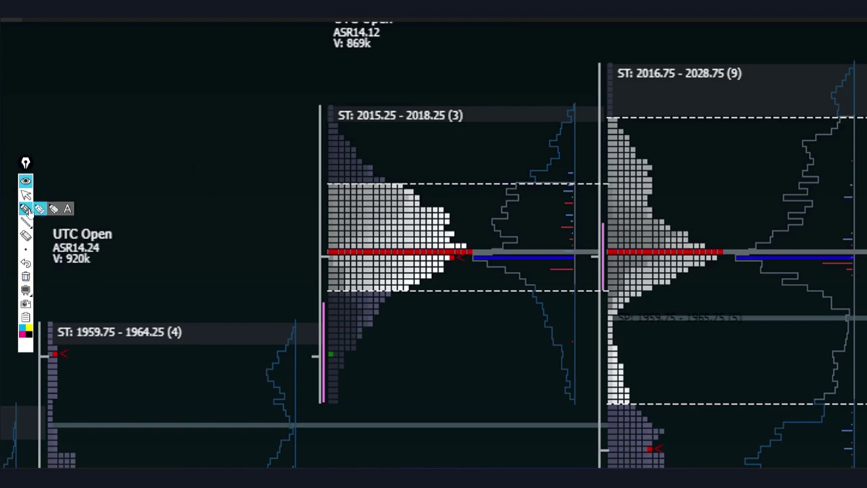
mouse_move(459, 144)
mouse_down()
mouse_move(289, 289)
mouse_move(531, 234)
mouse_move(467, 126)
mouse_up()
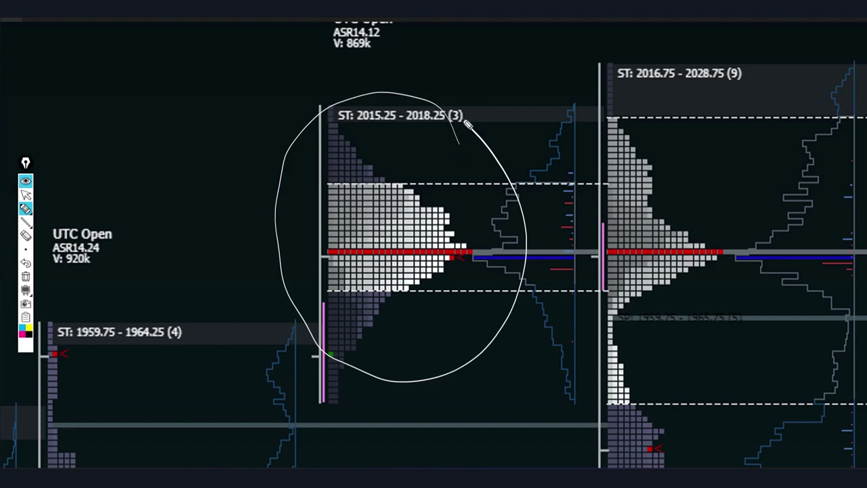
click(26, 235)
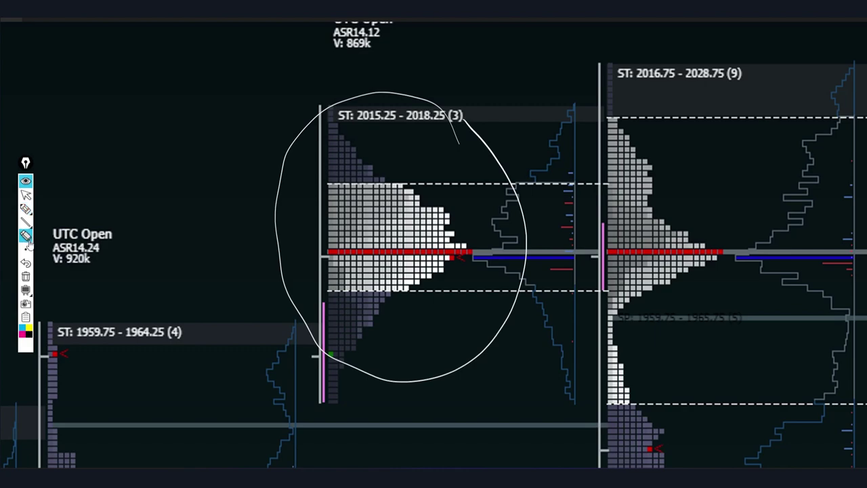
click(26, 276)
On a blank blackboard, draw two price waves on the left, each with a bell curve beside it.
click(26, 290)
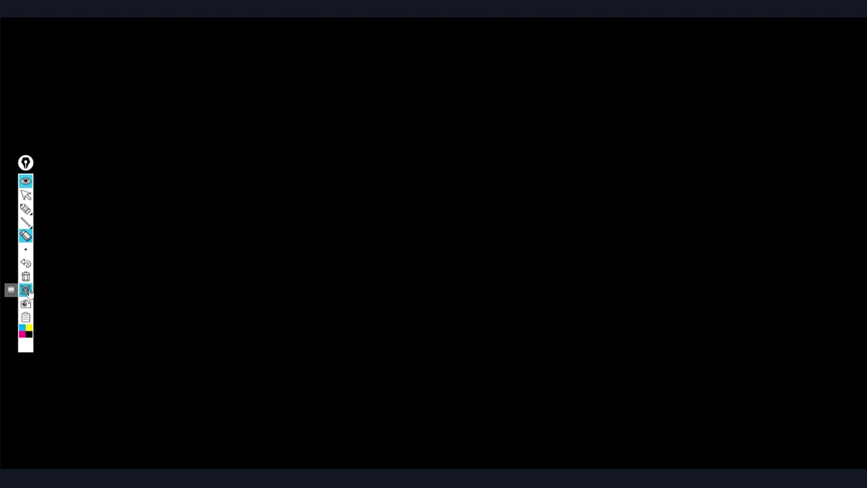
click(25, 209)
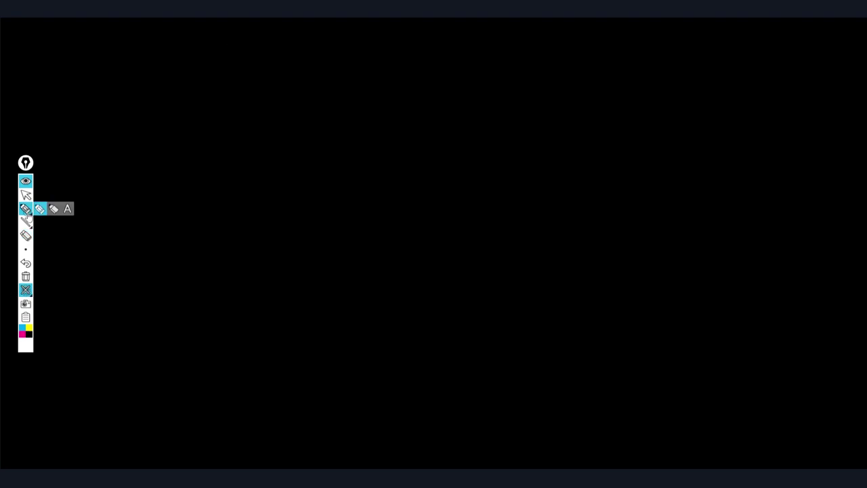
mouse_move(177, 23)
mouse_down()
mouse_move(203, 59)
mouse_move(222, 186)
mouse_move(233, 191)
mouse_move(239, 88)
mouse_move(275, 185)
mouse_move(319, 98)
mouse_move(370, 197)
mouse_move(402, 97)
mouse_move(426, 207)
mouse_move(444, 233)
mouse_move(463, 146)
mouse_up()
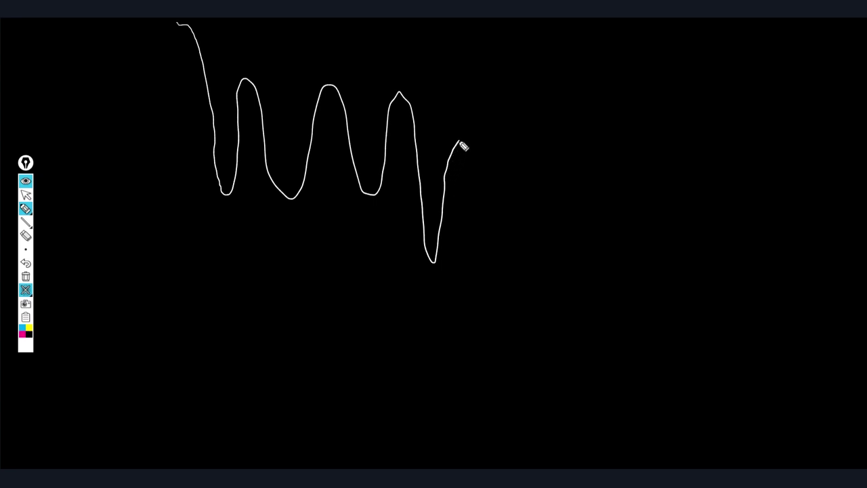
mouse_move(178, 400)
mouse_down()
mouse_move(194, 365)
mouse_move(256, 402)
mouse_move(304, 367)
mouse_move(339, 289)
mouse_move(349, 325)
mouse_move(349, 411)
mouse_move(371, 438)
mouse_move(411, 408)
mouse_move(461, 403)
mouse_up()
mouse_move(607, 34)
mouse_down()
mouse_move(638, 68)
mouse_move(683, 163)
mouse_move(610, 232)
mouse_up()
mouse_move(612, 293)
mouse_down()
mouse_move(709, 377)
mouse_move(620, 467)
mouse_up()
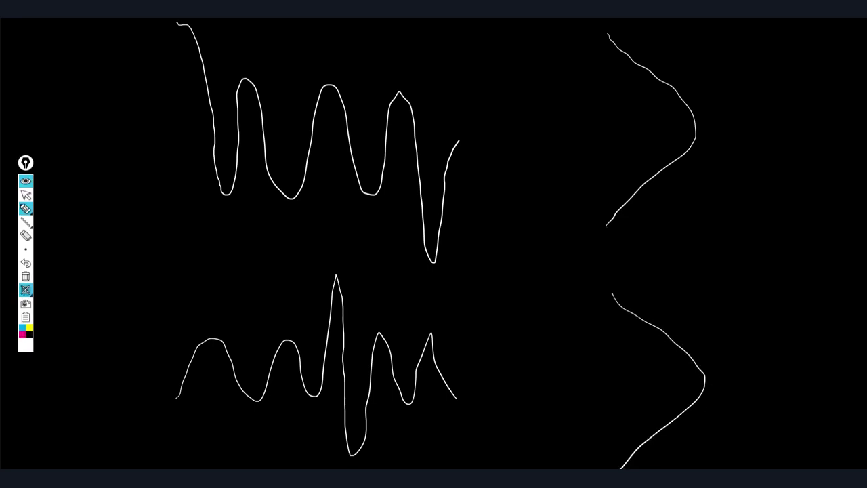